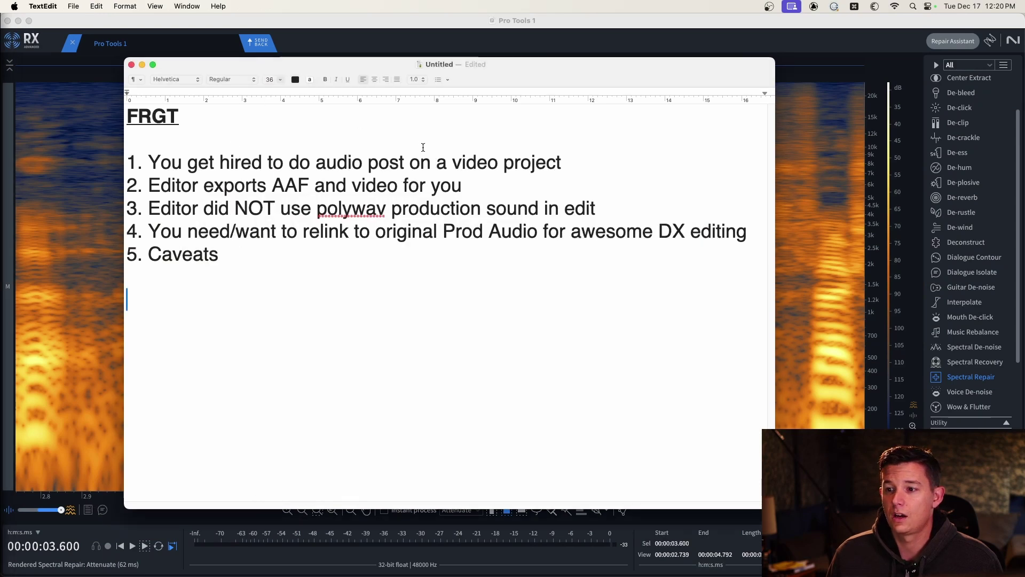
Move the notes window aside and extend the bold title to read 'FRGT - Pro Tools'
drag(559, 72, 585, 80)
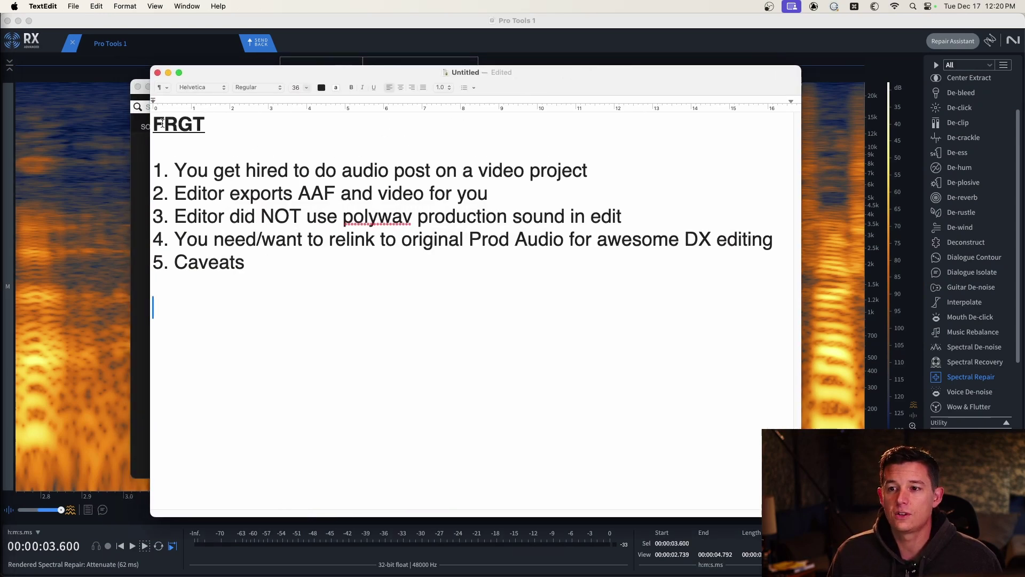
click(218, 122)
text(- Pro TOo)
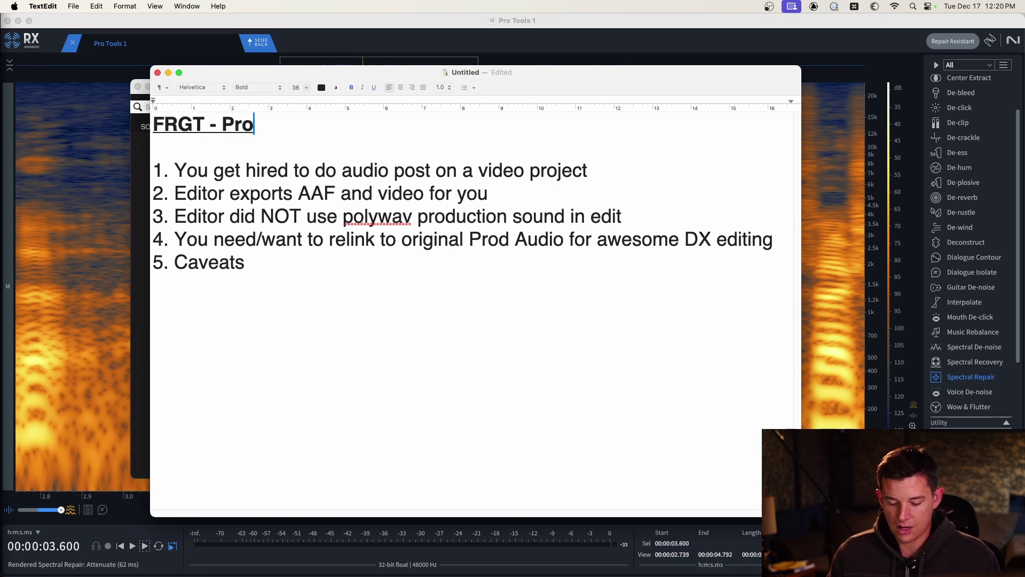
key(BackSpace)
key(BackSpace)
text(ools)
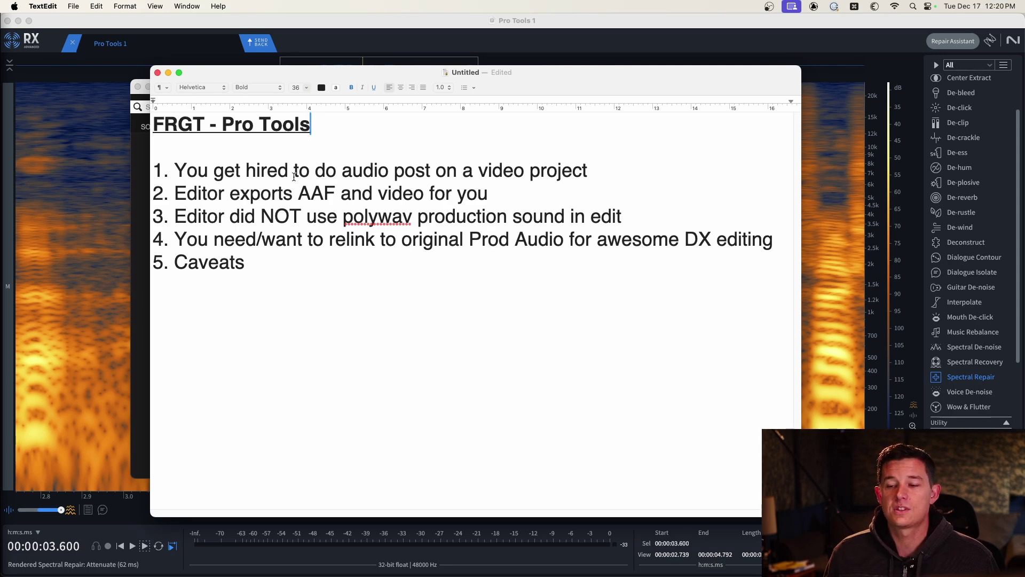
key(ctrl+alt+super+space)
Open a Finder window on the FRT folder, then select the .aaf export and the Production Audio folder
click(459, 164)
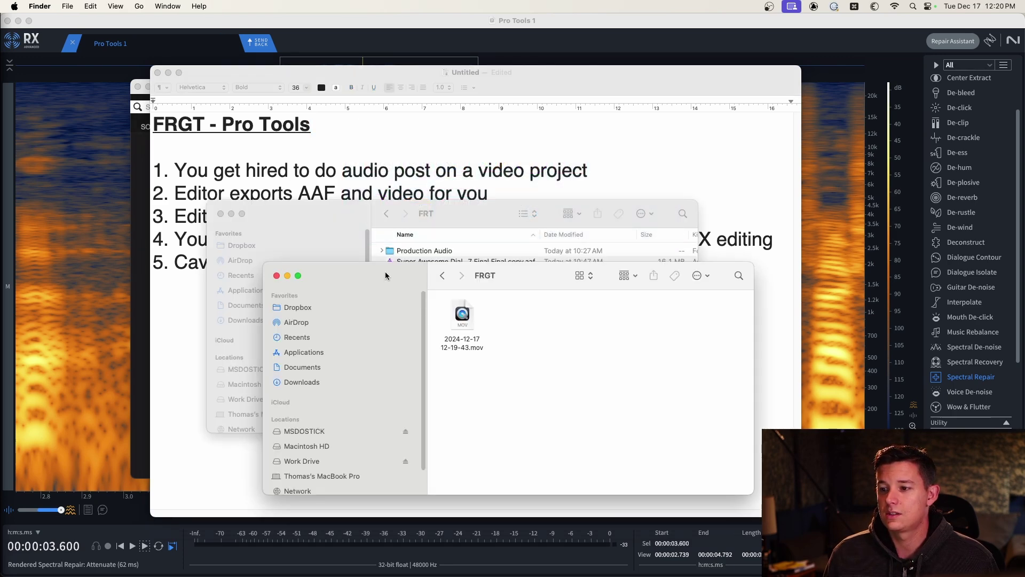
drag(387, 276, 330, 215)
click(417, 261)
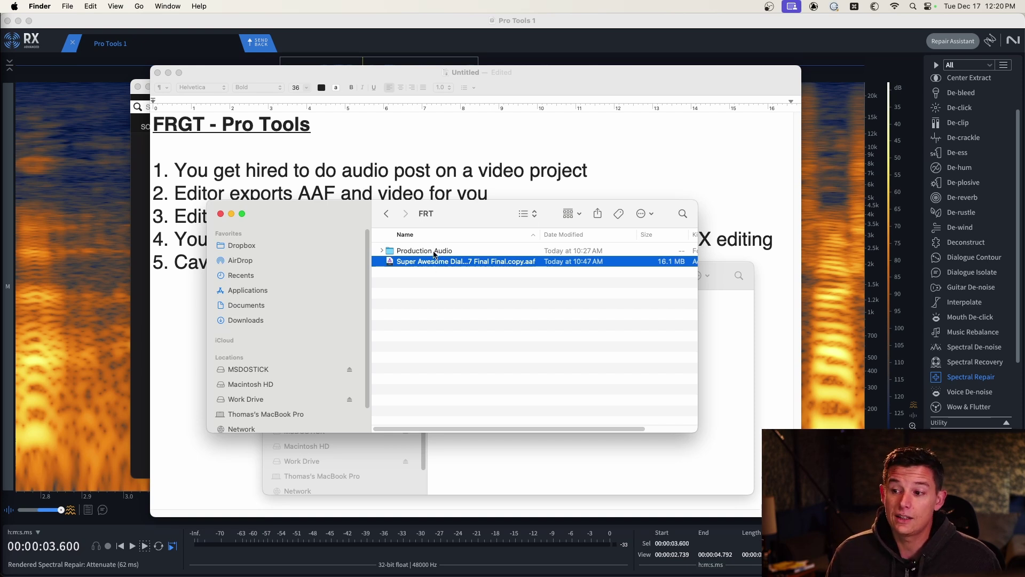
click(433, 252)
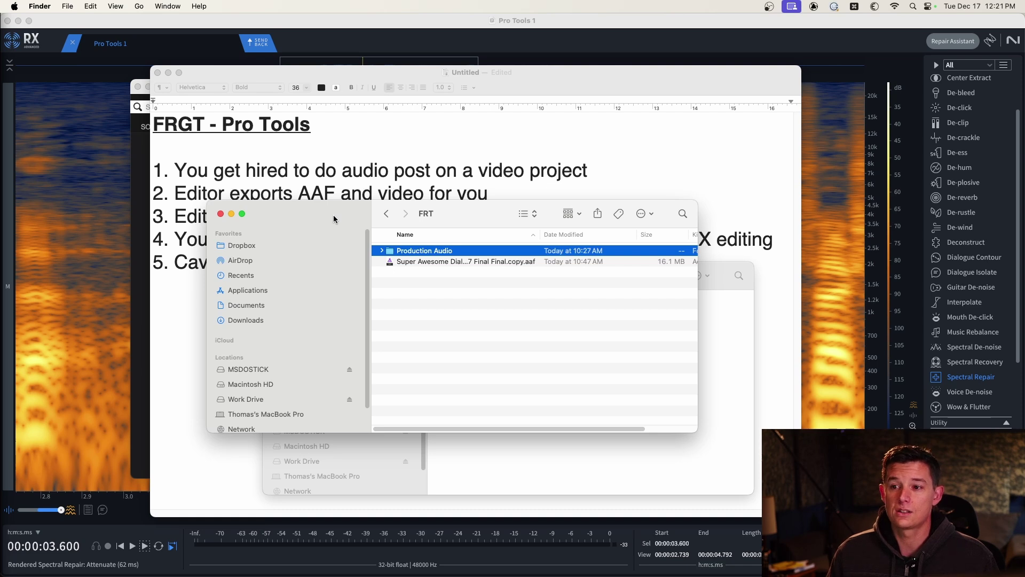
mouse_move(449, 575)
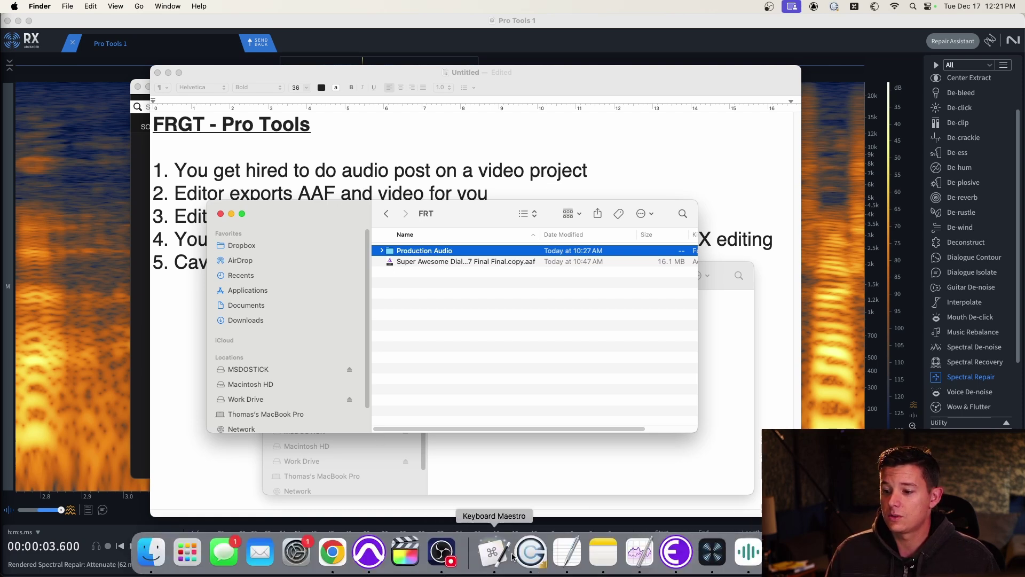
Start a new Pro Tools session named 'Super Awesome FRGT AAF'
click(372, 562)
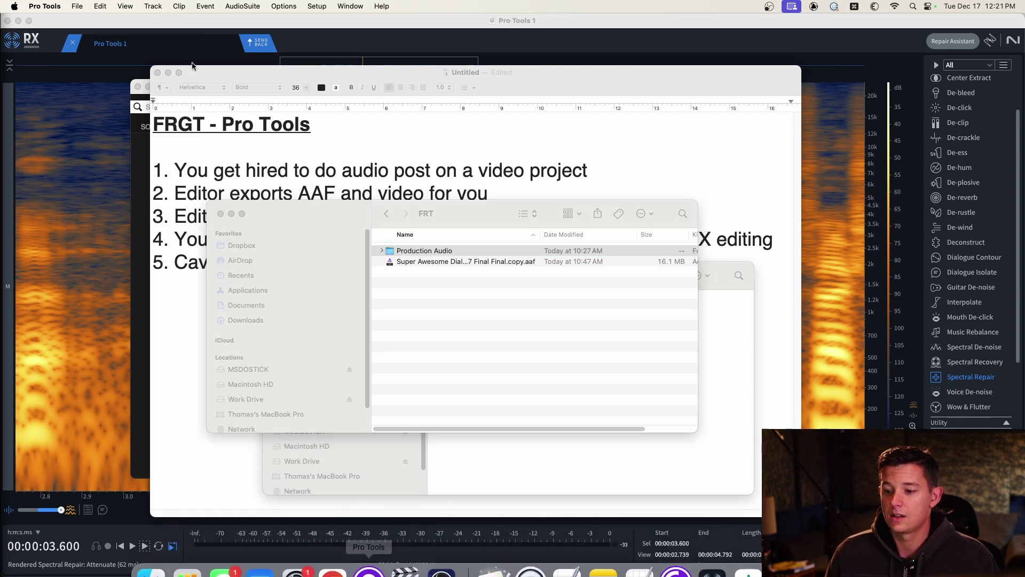
click(78, 7)
click(83, 23)
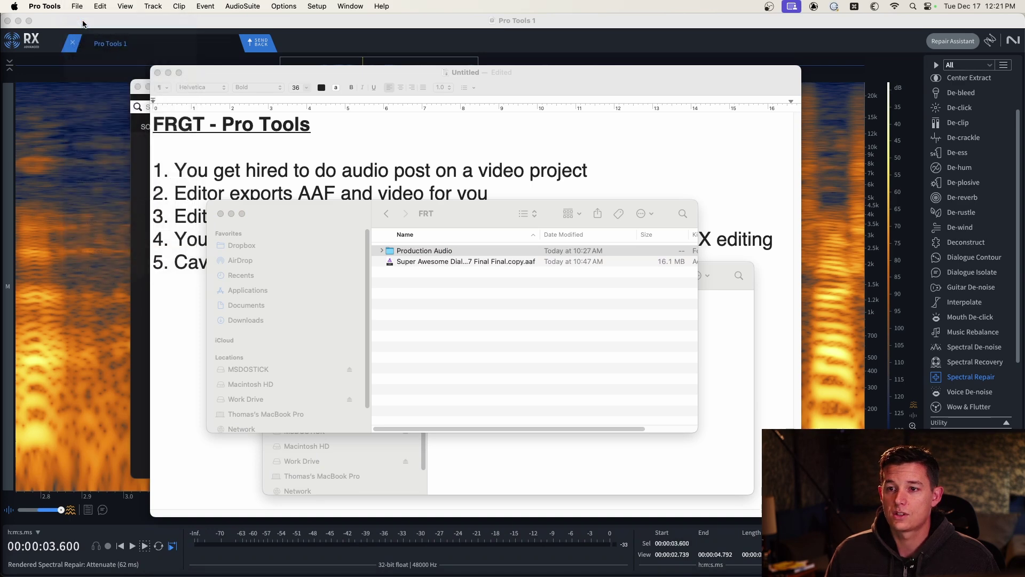
text(Su)
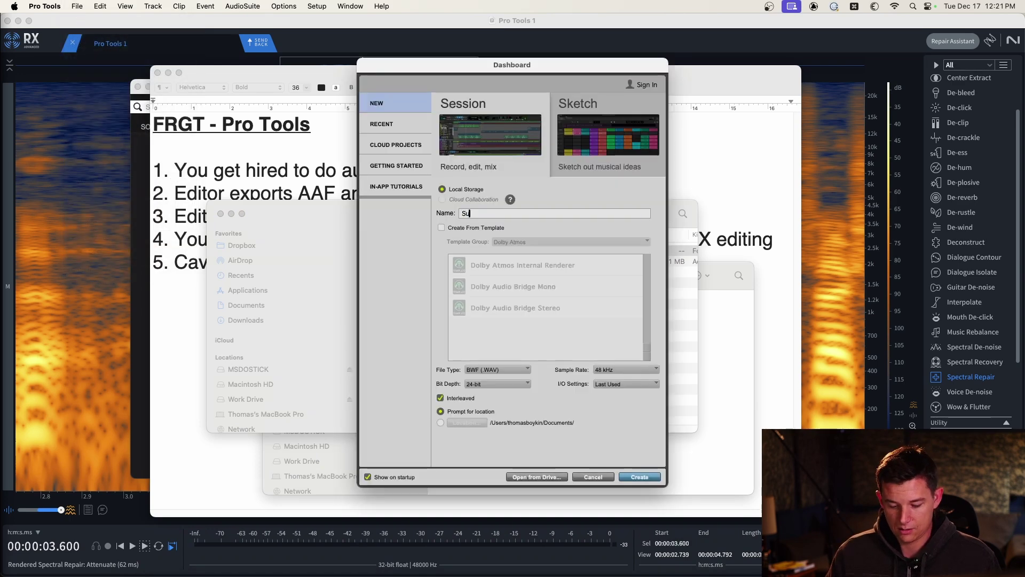
text(per Awesome)
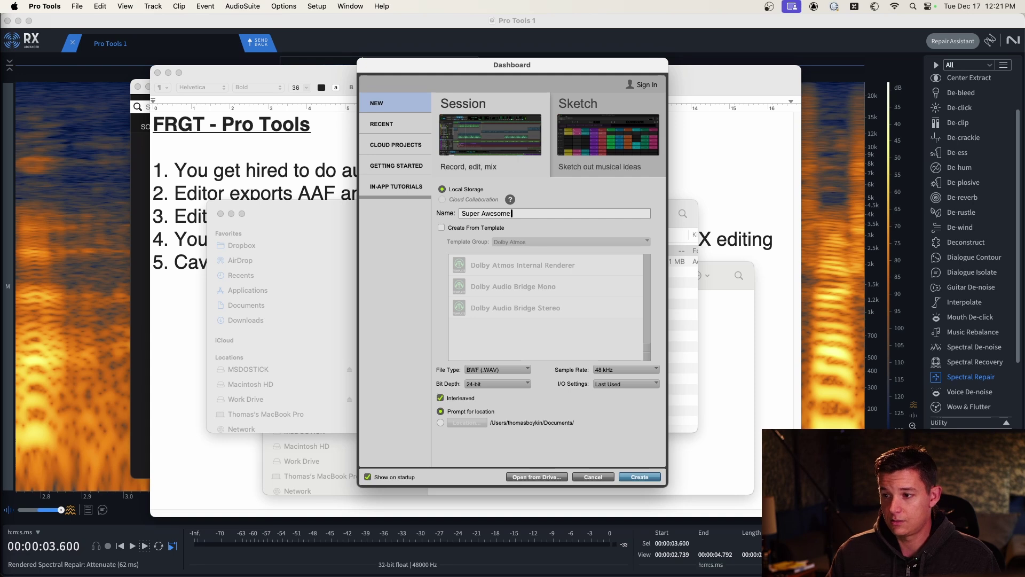
text( FRGT Op)
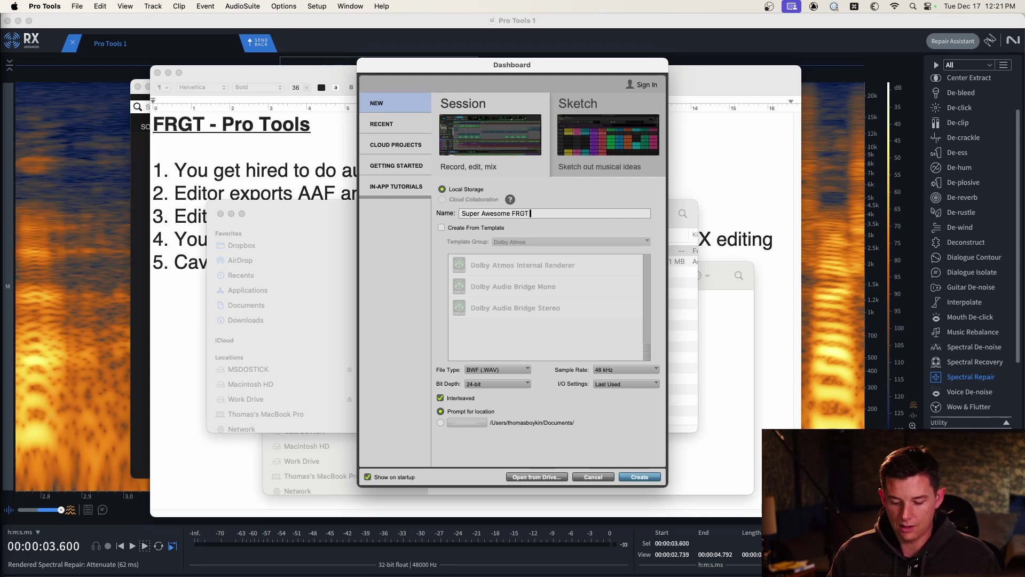
key(BackSpace)
key(BackSpace)
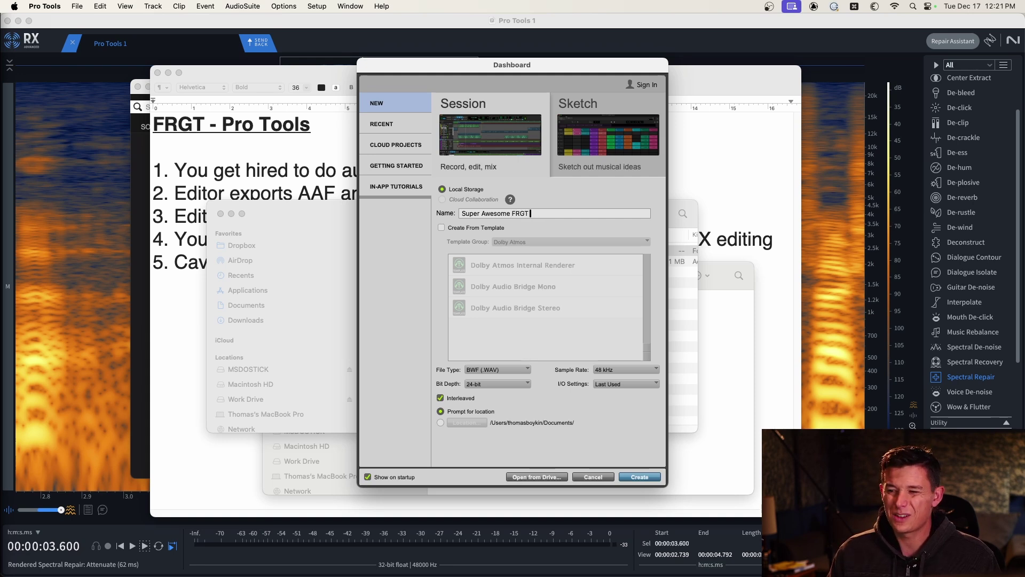
text(AAF)
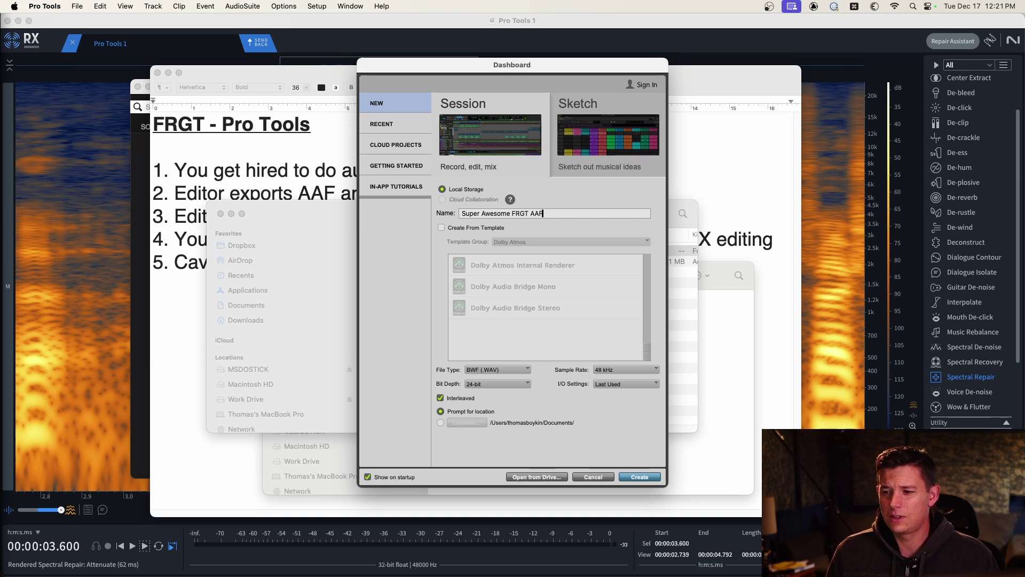
key(Return)
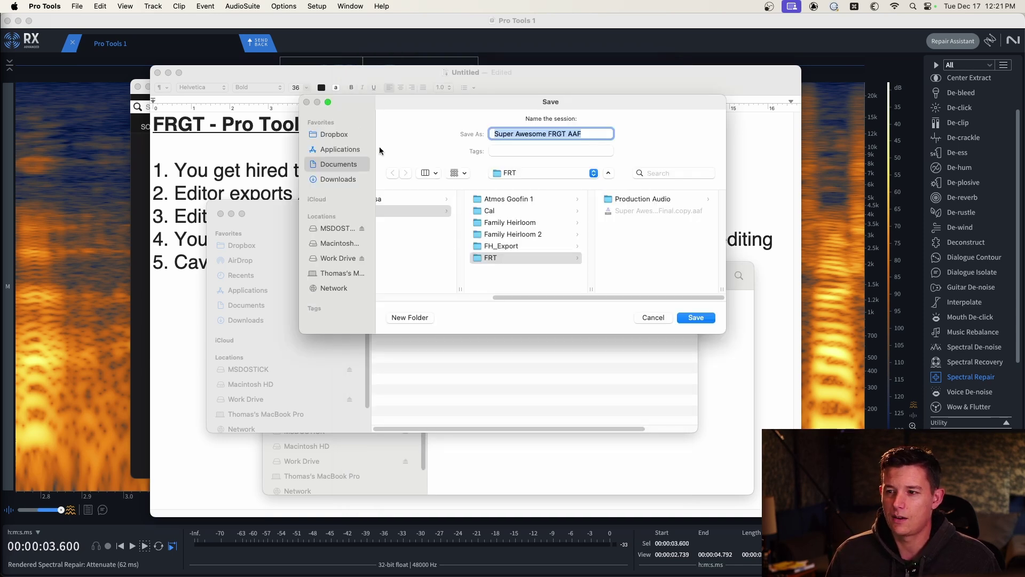
Create a new folder 'FRGT AAF' inside FRT to hold the session
click(422, 316)
text(FRGT)
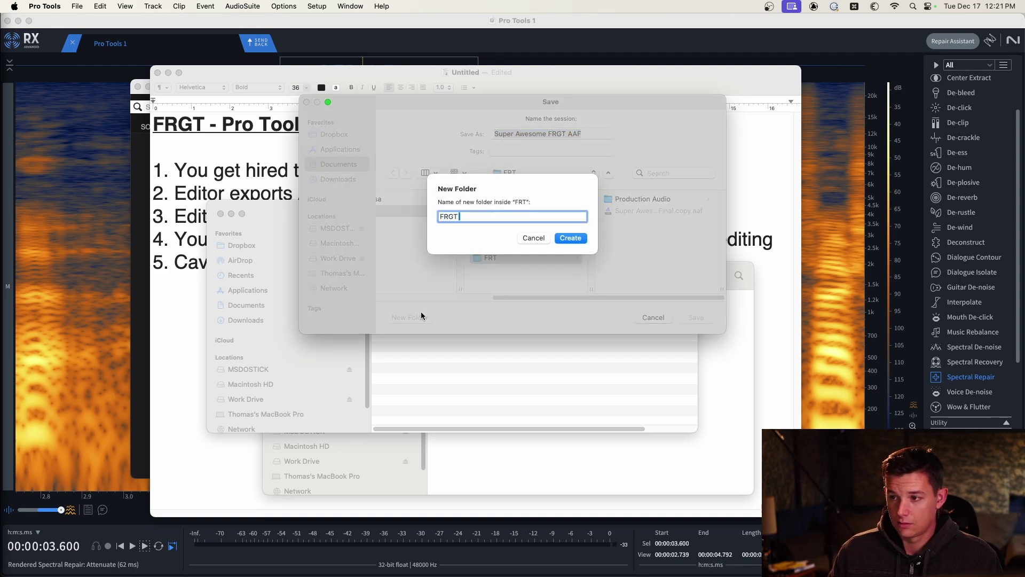
text( AAF)
key(Return)
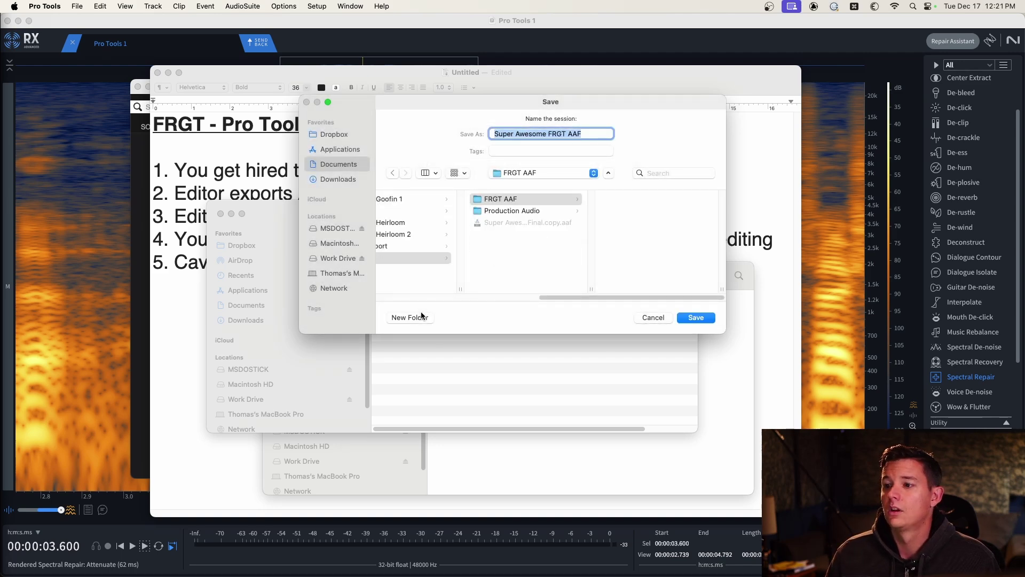
Save the Super Awesome FRGT AAF session into the FRGT AAF folder
key(Return)
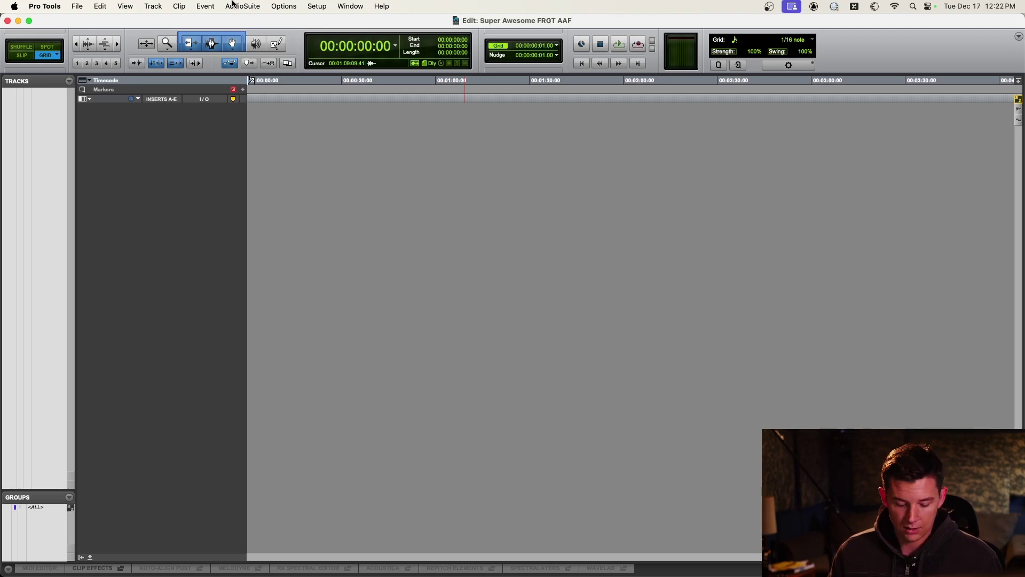
key(alt+shift+i)
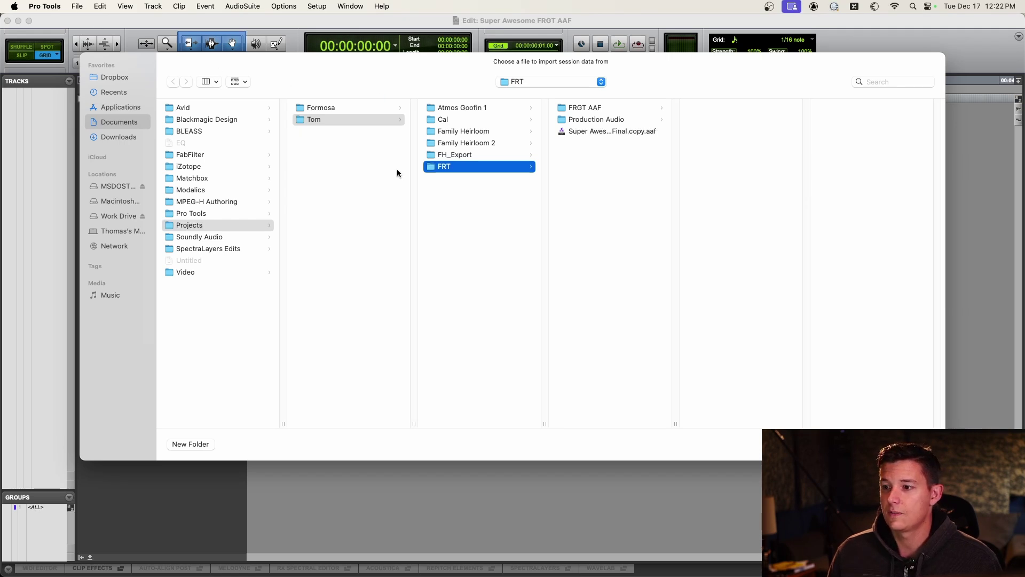
Choose the Super Awesome .aaf export in FRT for Import Session Data
click(591, 131)
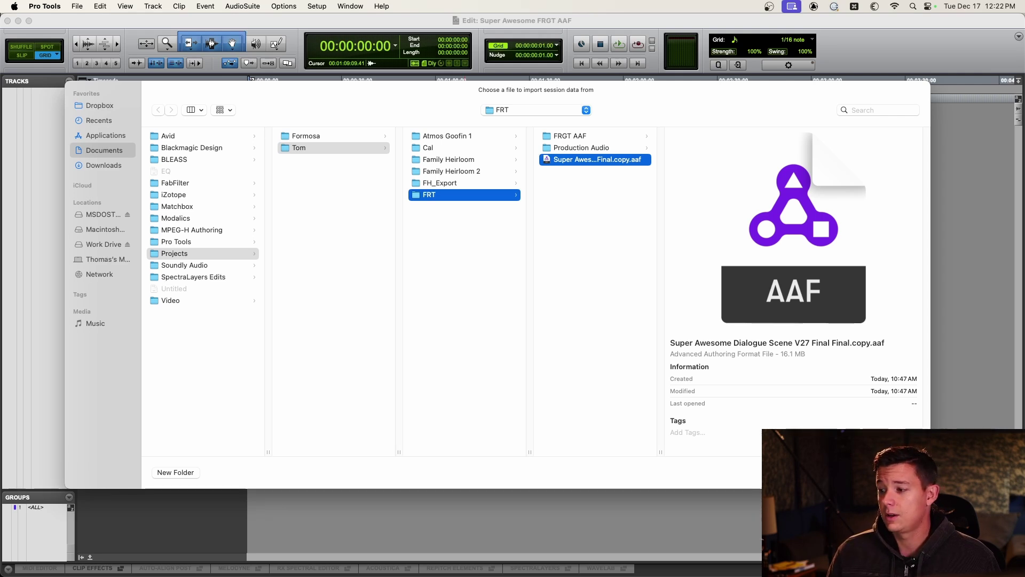
key(Return)
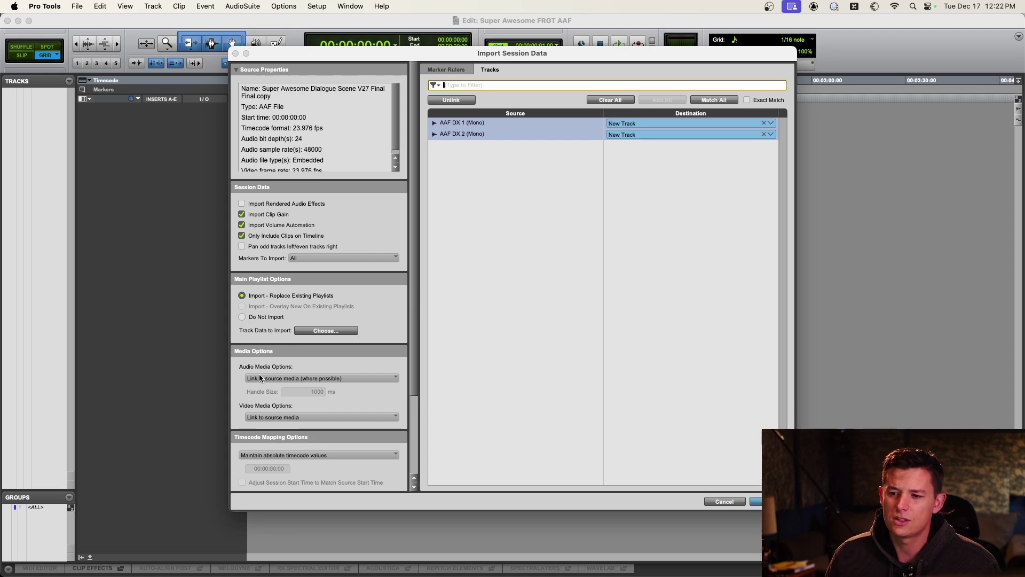
Set Audio Media Options to 'Force to target session format' and import tracks AAF DX 1 and DX 2
click(288, 378)
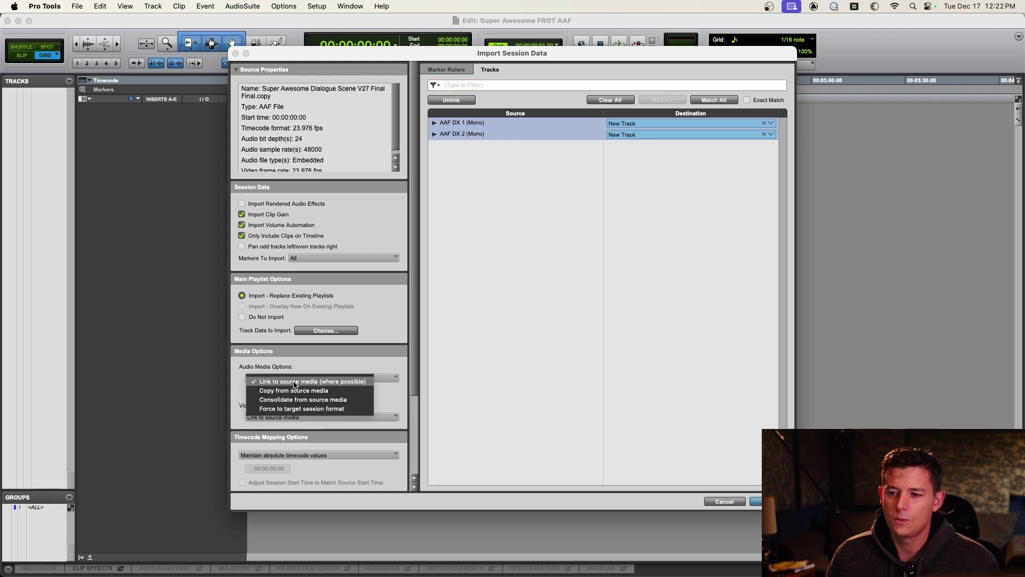
click(310, 409)
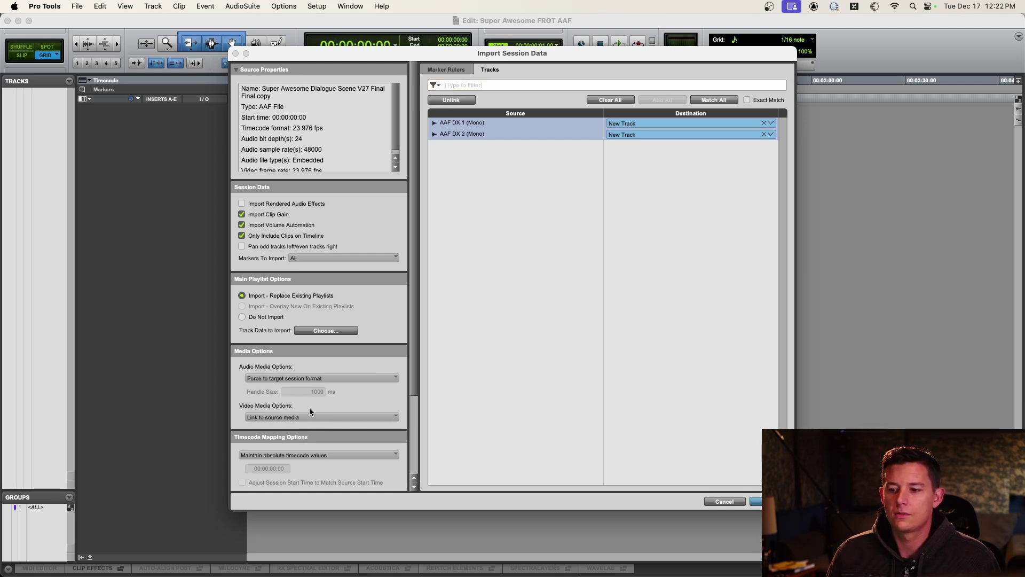
click(342, 377)
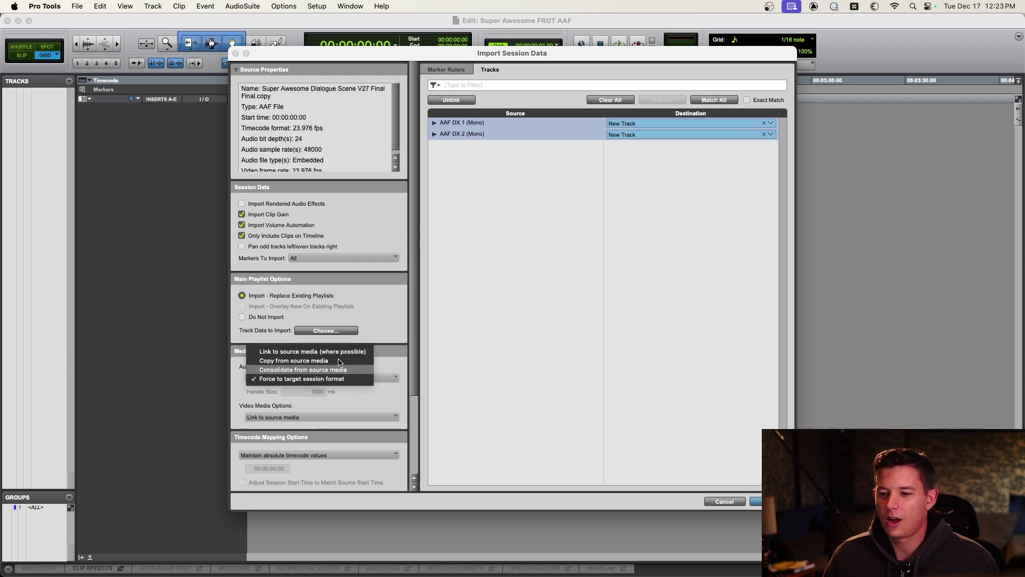
click(387, 364)
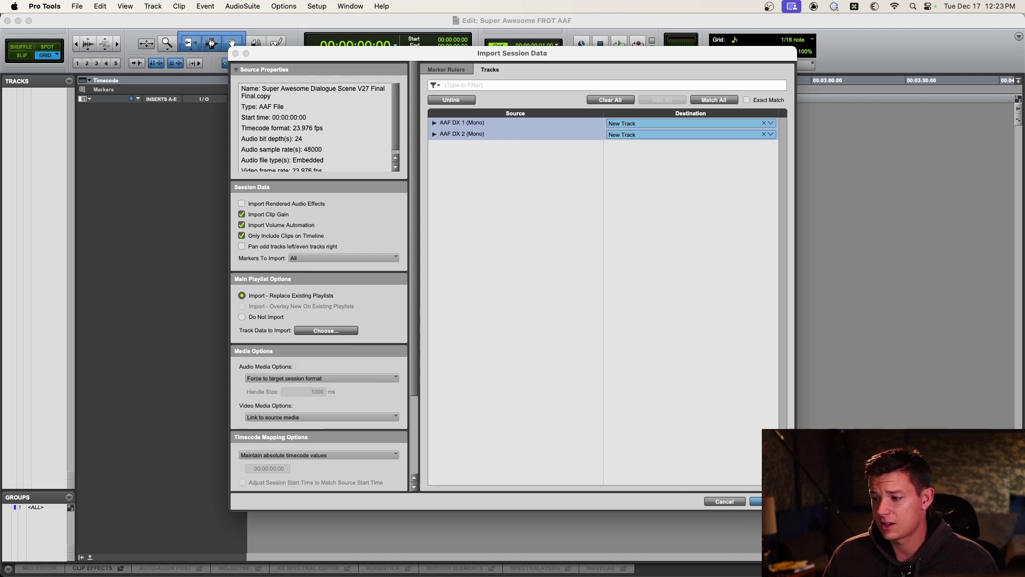
key(Return)
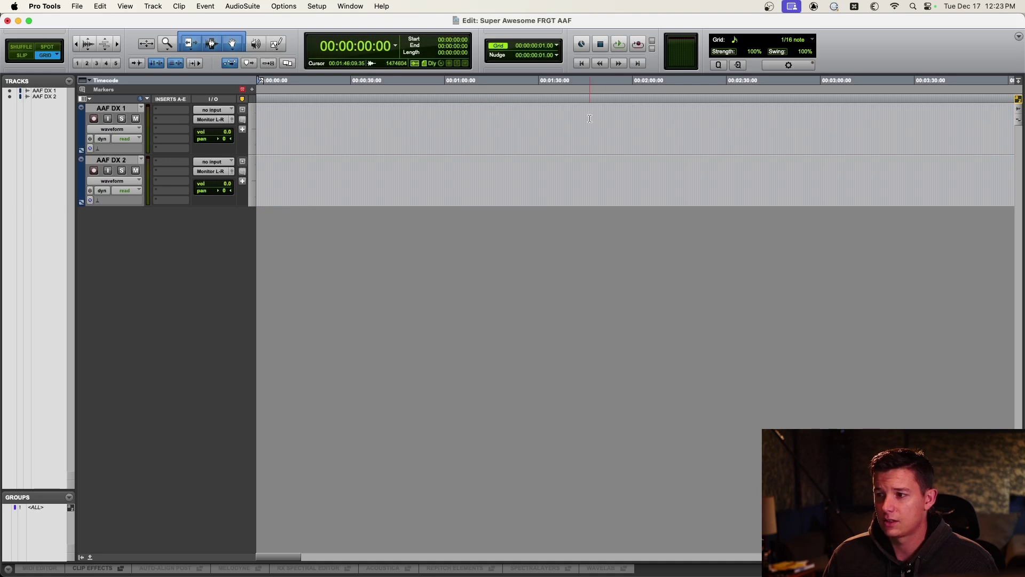
Zoom into the first AAF DX 1 dialogue clip, play it briefly, then zoom back out
click(589, 118)
key(r)
key(r)
key(r)
key(r)
key(r)
key(r)
key(r)
key(r)
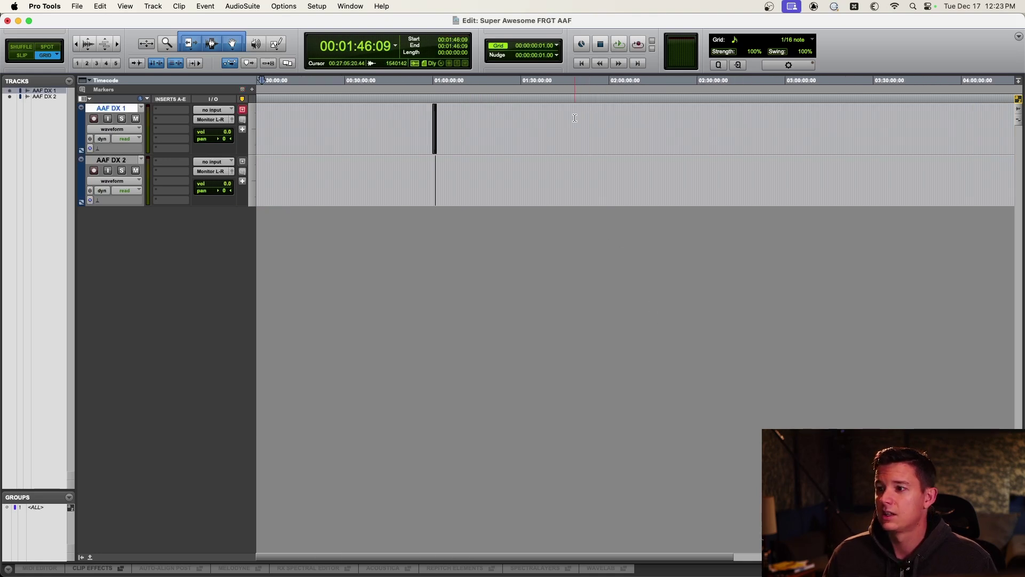
click(417, 119)
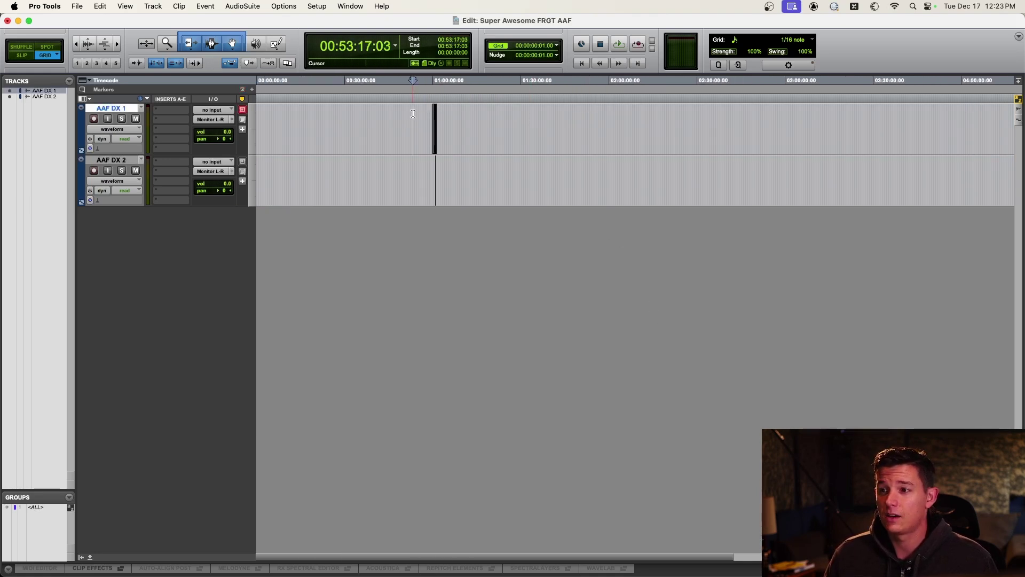
key(Tab)
key(t)
key(t)
key(t)
key(t)
key(t)
key(t)
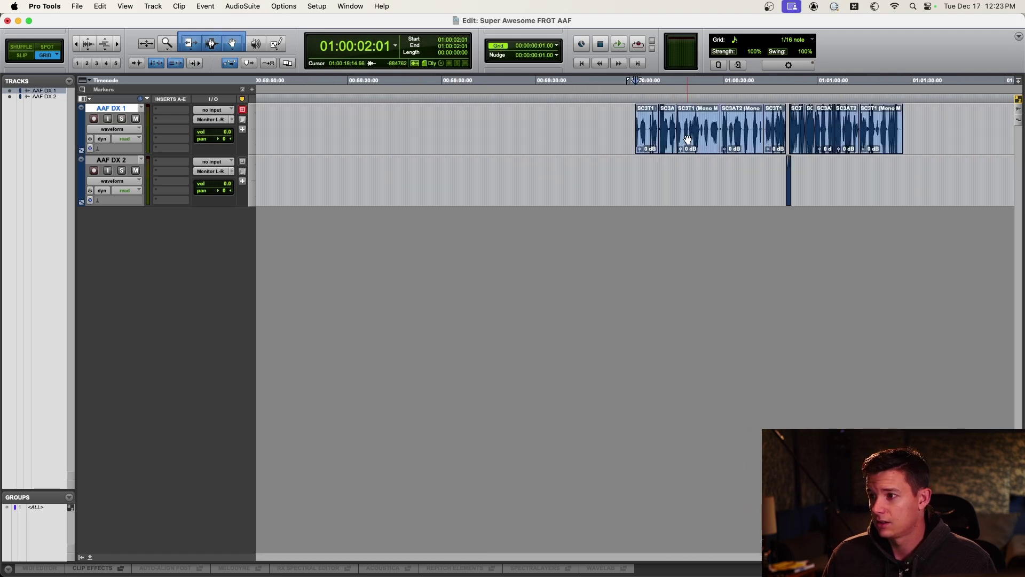
key(t)
key(t)
click(669, 122)
key(t)
key(space)
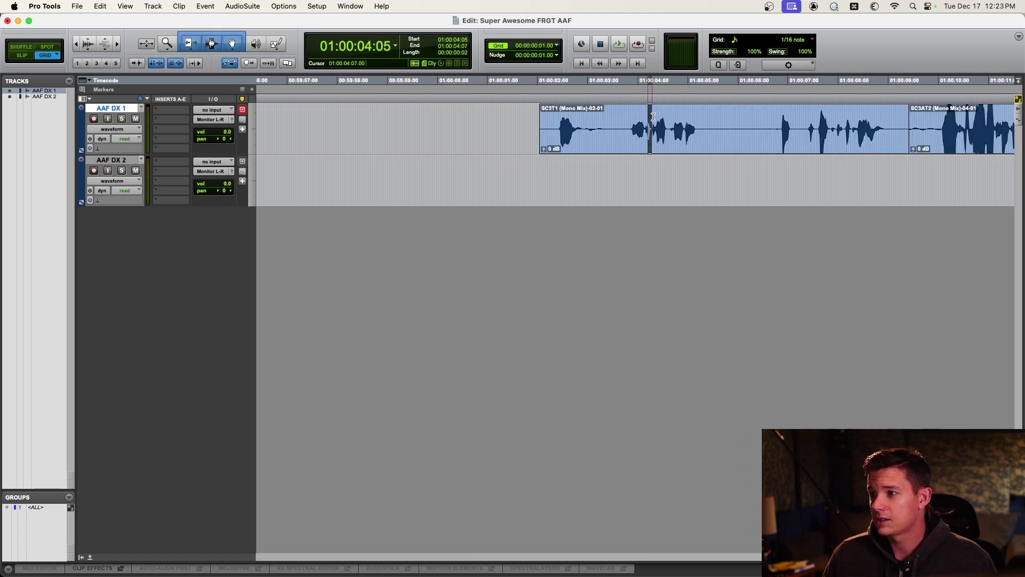
key(space)
key(r)
key(r)
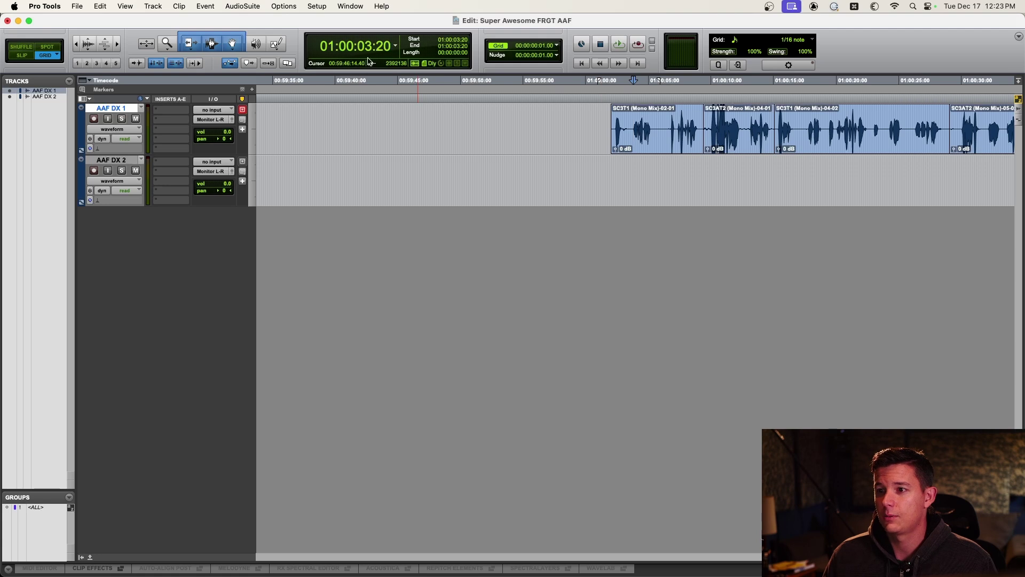
key(alt+Tab)
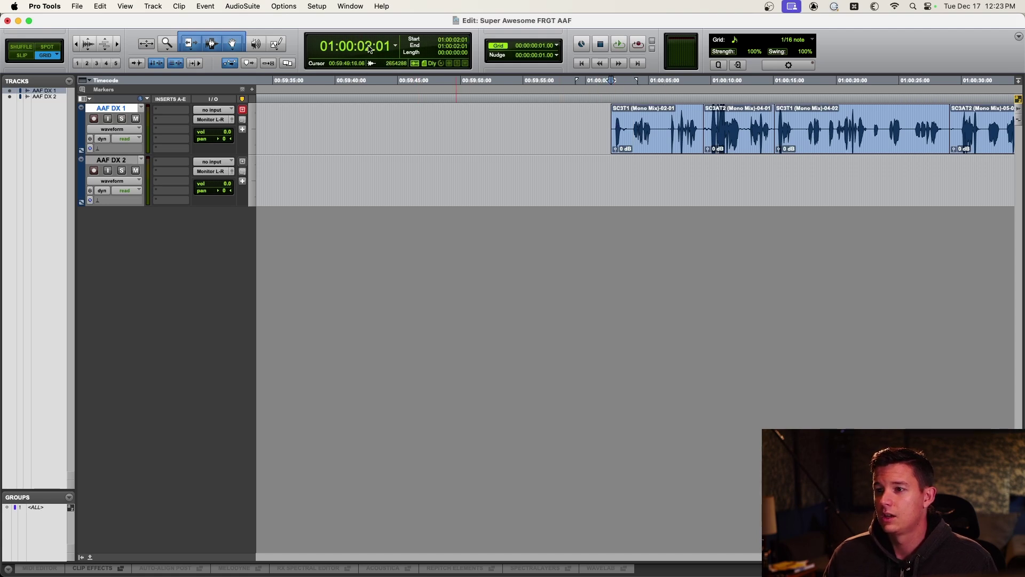
key(r)
key(r)
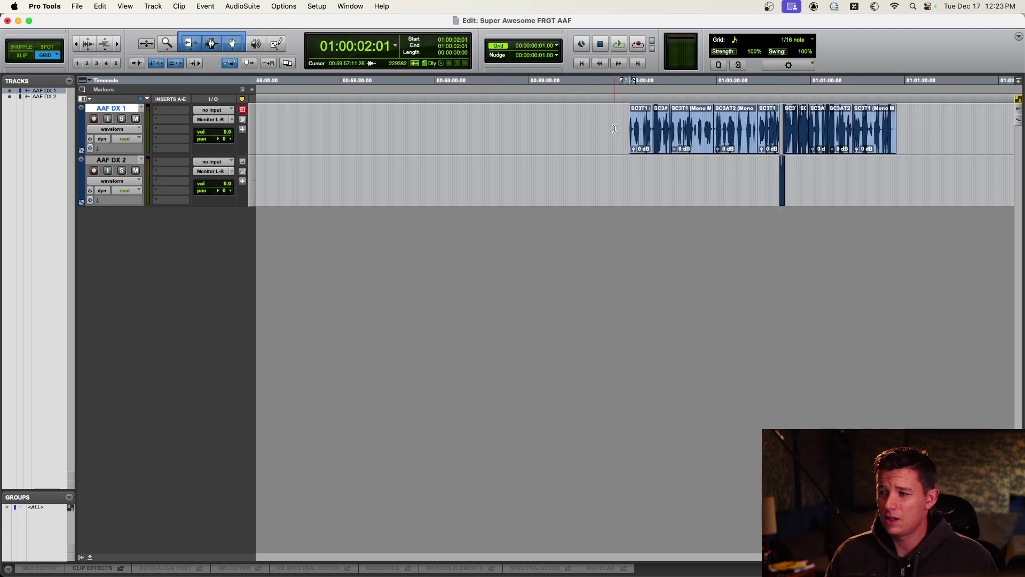
Set both tracks to Large height and inspect the small AAF DX 2 clip
click(251, 166)
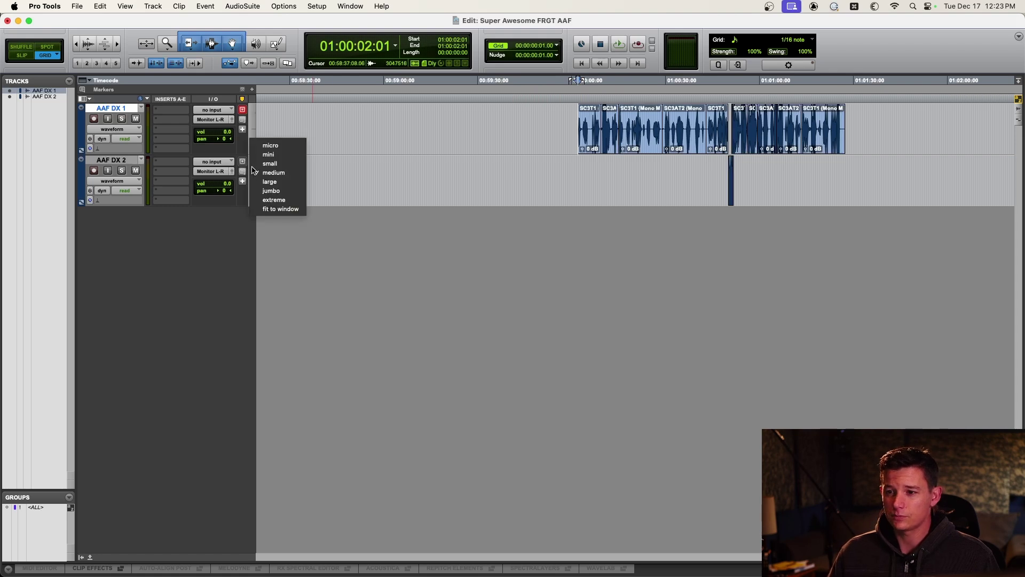
click(270, 181)
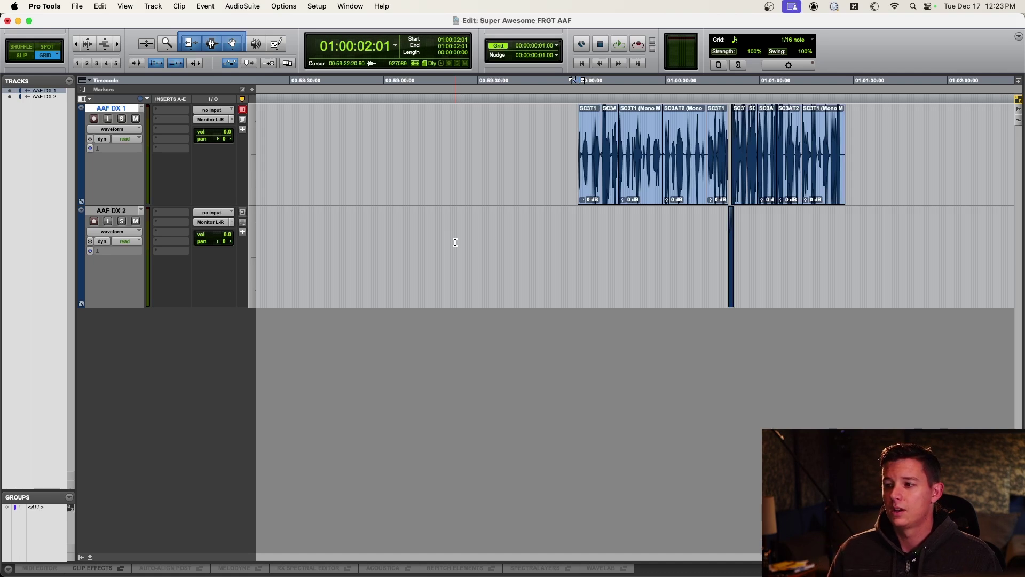
click(617, 235)
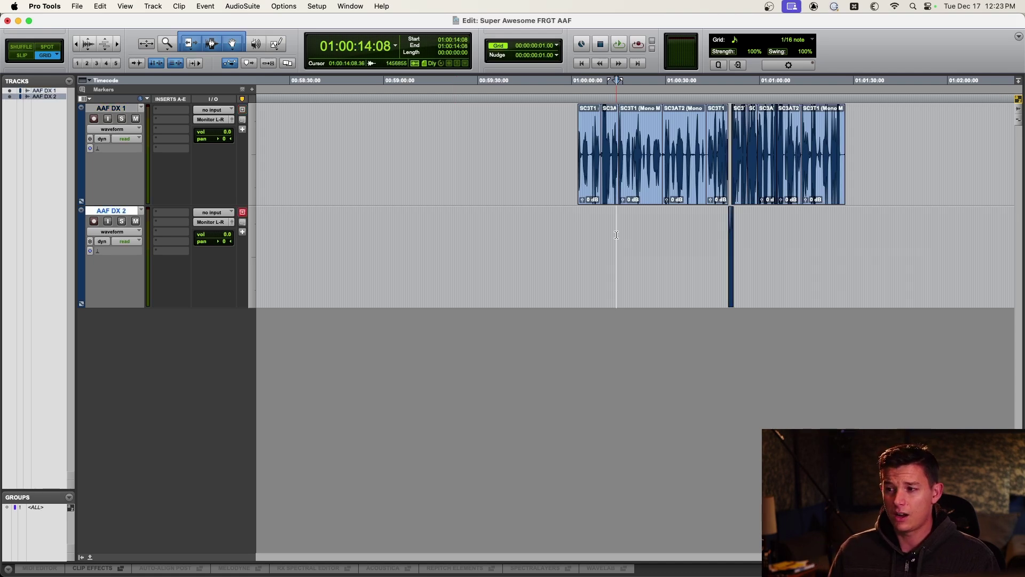
scroll(616, 235, up, 5)
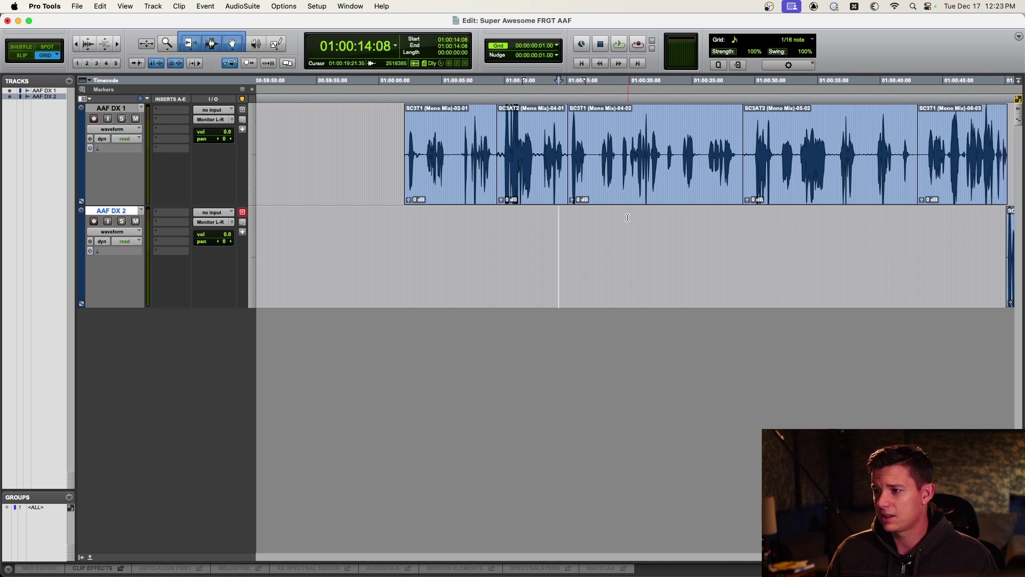
scroll(555, 180, right, 5)
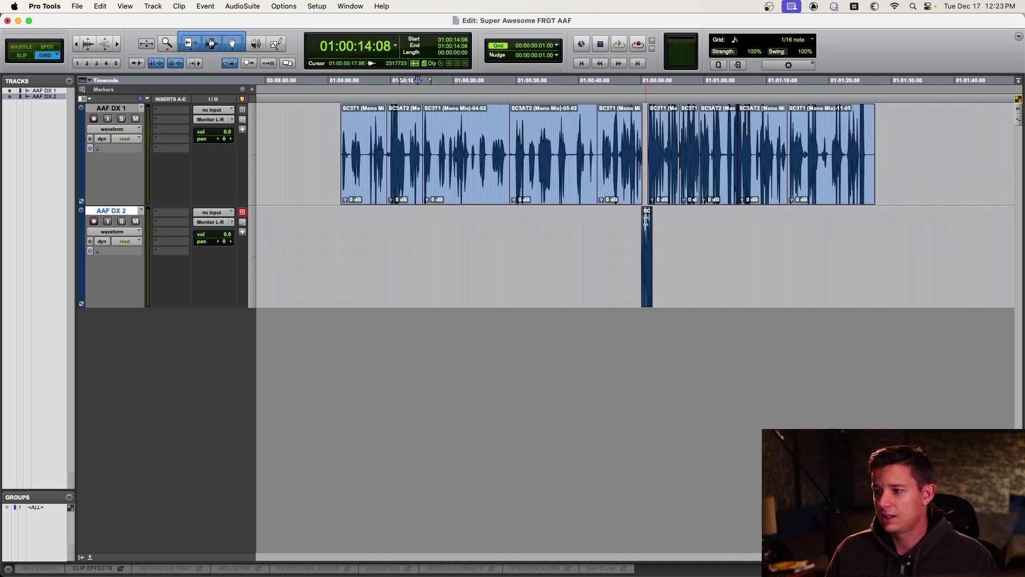
click(647, 223)
scroll(646, 222, up, 4)
drag(529, 223, 564, 224)
click(565, 224)
scroll(571, 209, down, 4)
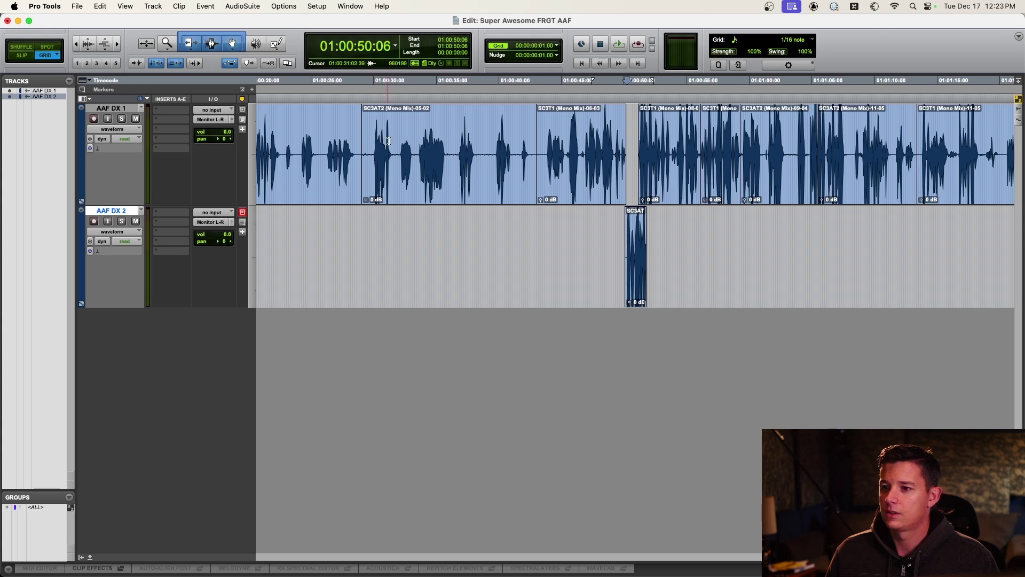
scroll(432, 162, down, 1)
scroll(480, 178, down, 1)
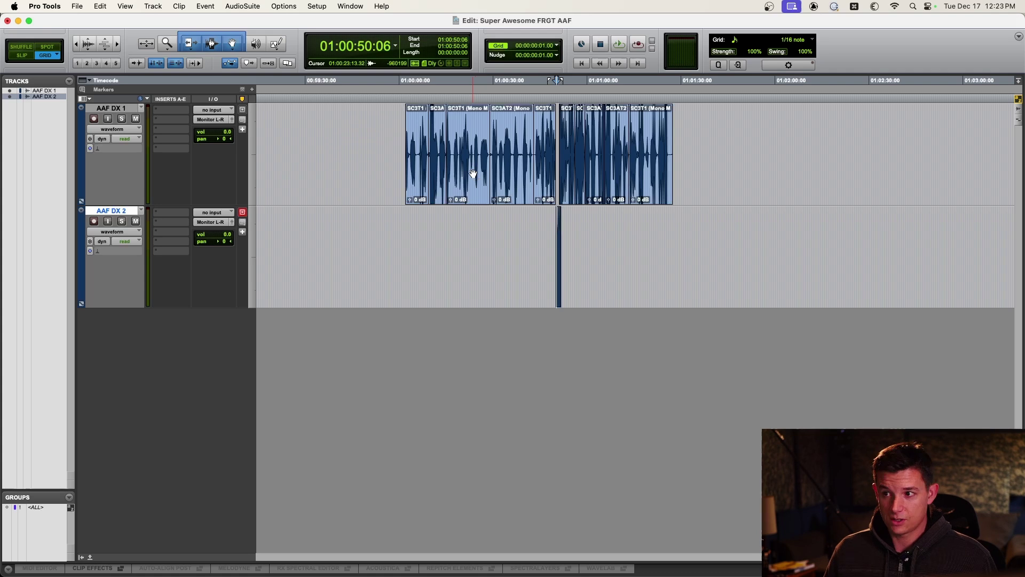
Set the tracks to Jumbo height, then bring the FRGT TextEdit outline to the front
click(470, 145)
scroll(470, 145, up, 2)
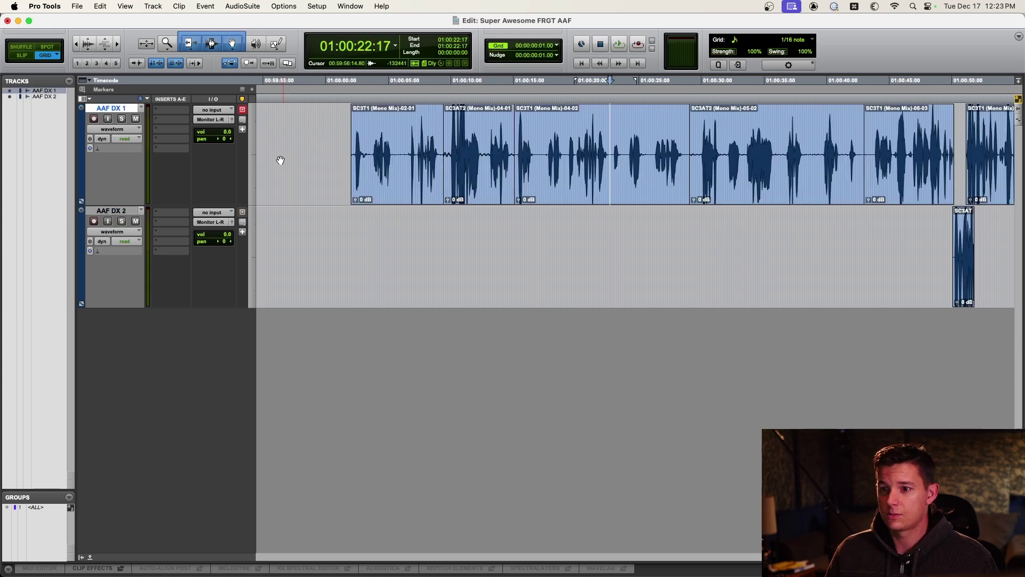
click(255, 154)
click(261, 165)
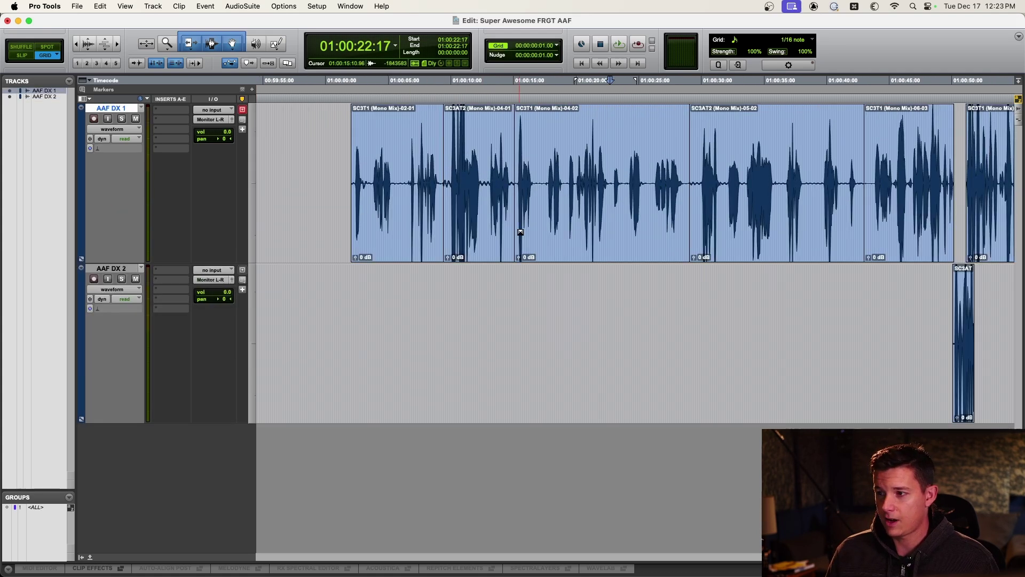
drag(559, 135, 533, 134)
click(537, 134)
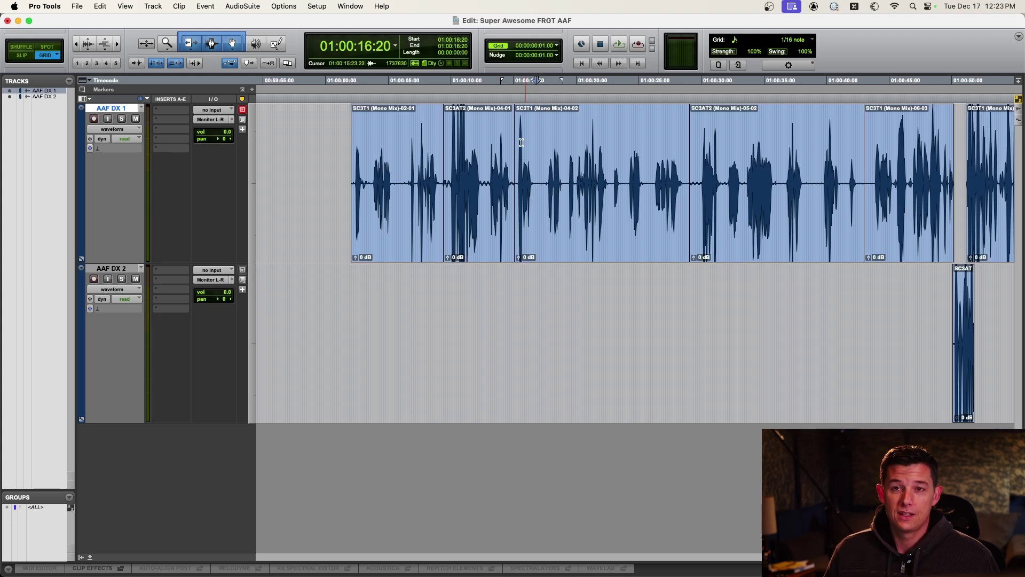
key(ctrl+alt+super+p)
click(454, 158)
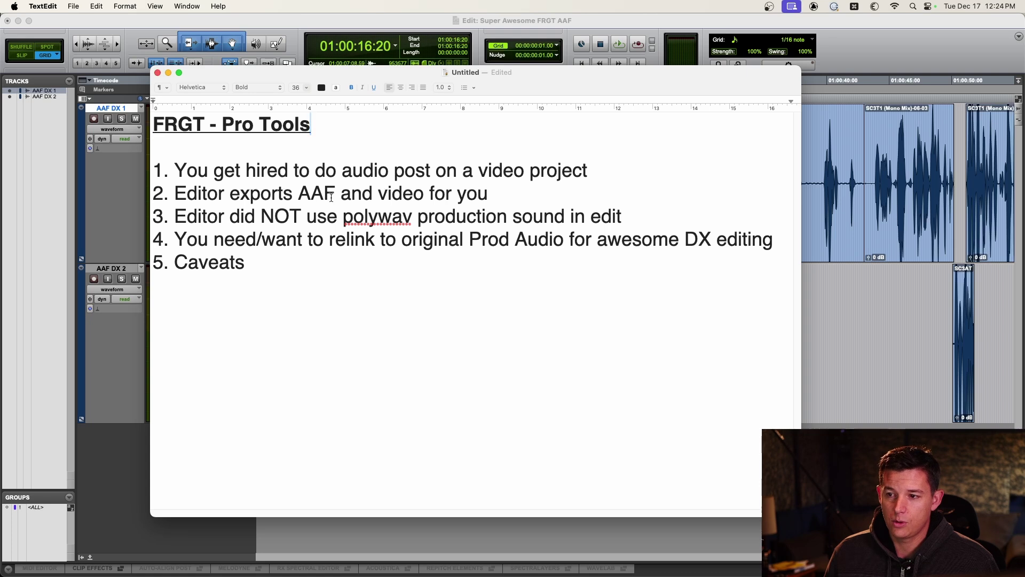
Highlight outline point 3 about the editor not using polywav sound, then return to Pro Tools
drag(181, 216, 303, 216)
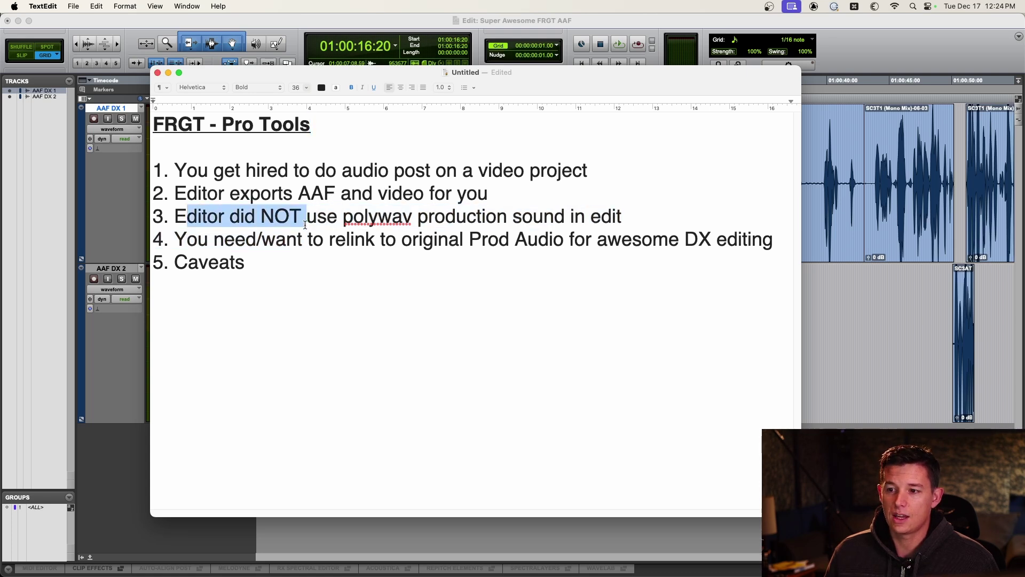
click(323, 219)
drag(180, 216, 628, 217)
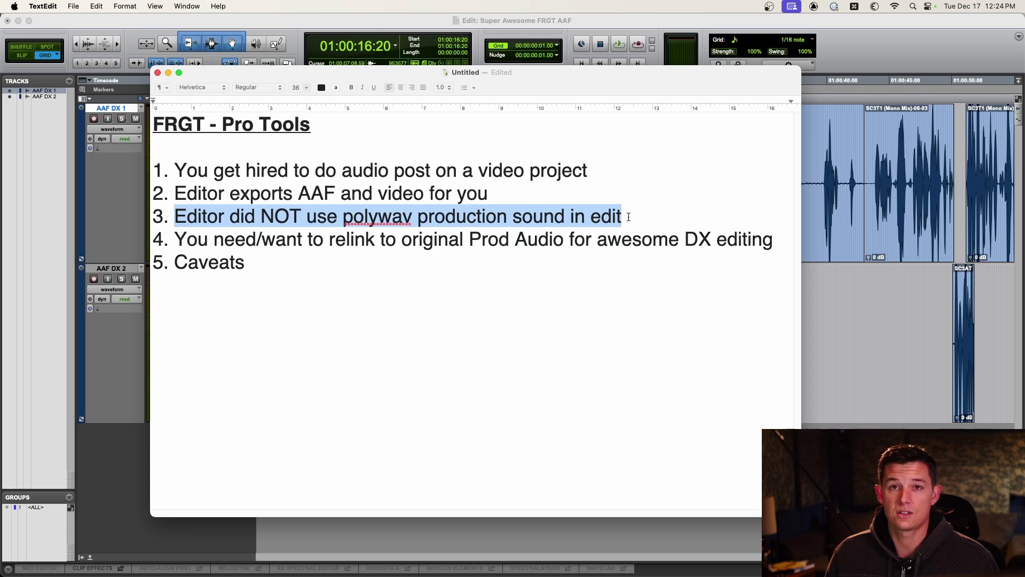
key(super+Tab)
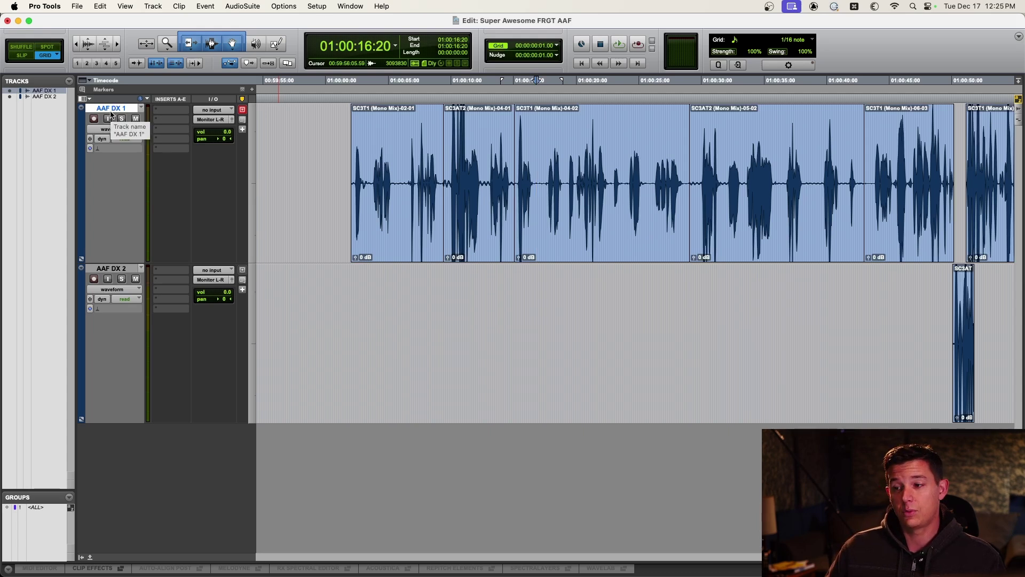
Set AAF DX 2 as the Field Recorder Guide Track and open its Channels Match Criteria
right_click(114, 268)
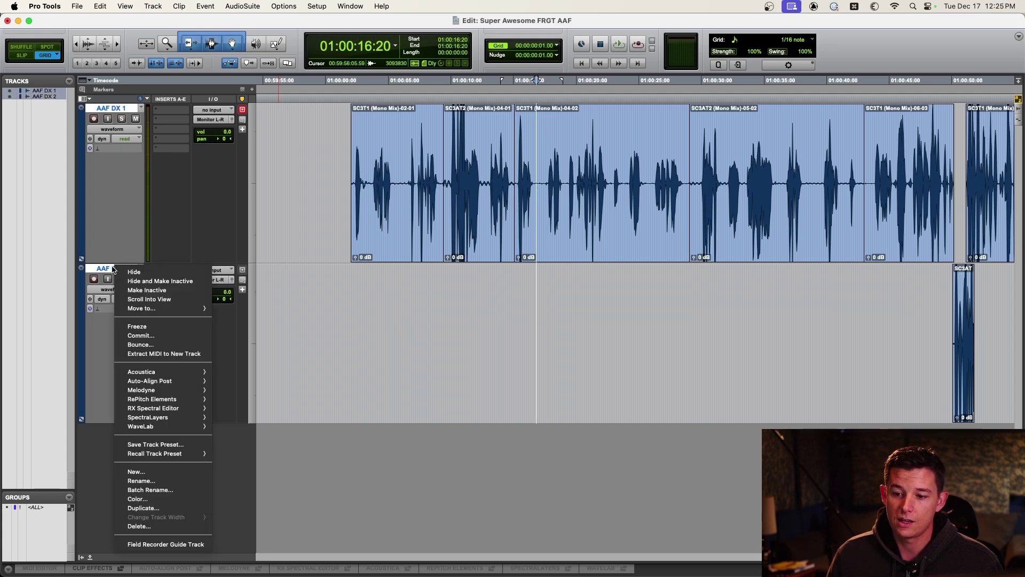
click(164, 545)
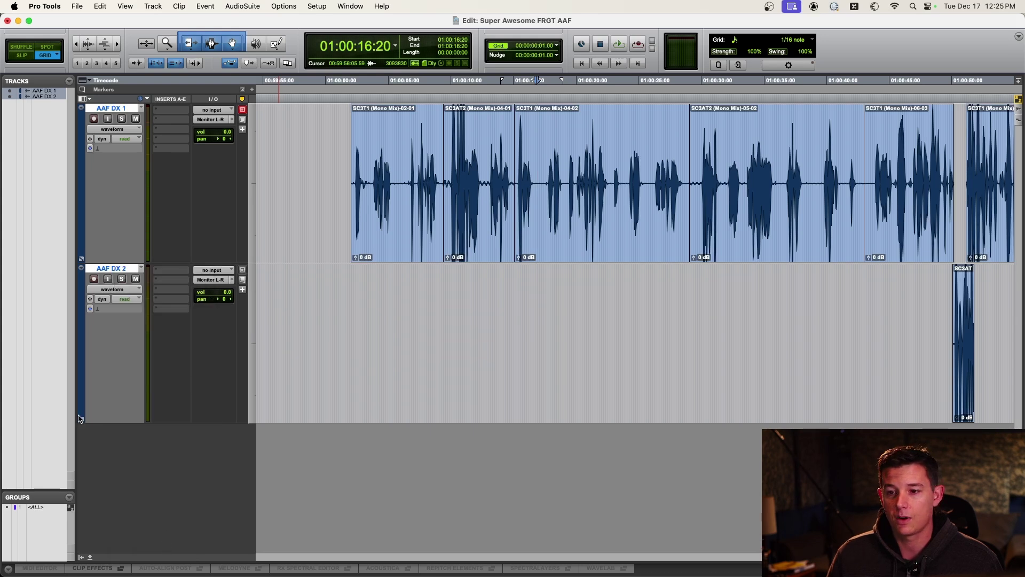
right_click(117, 267)
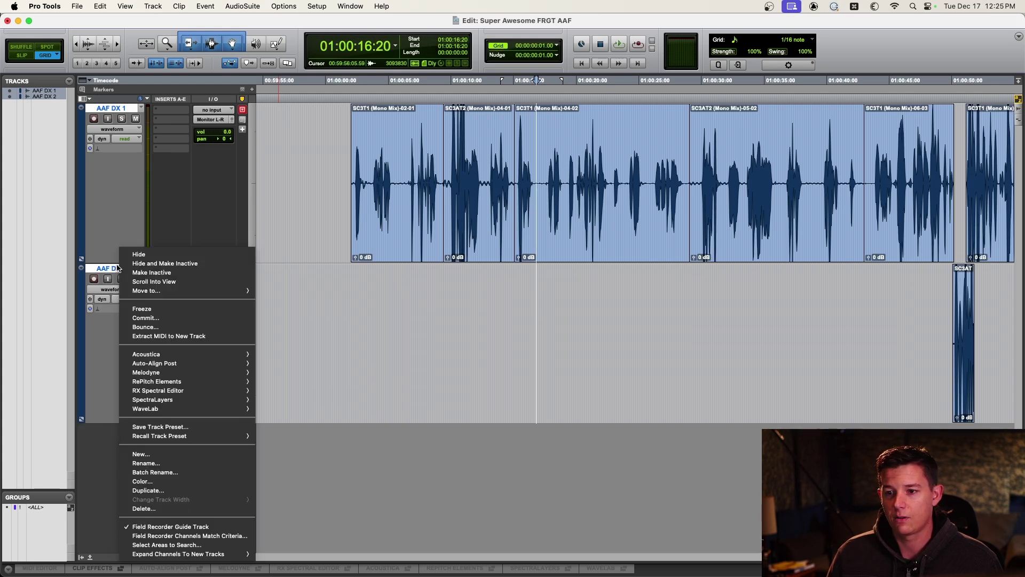
click(149, 535)
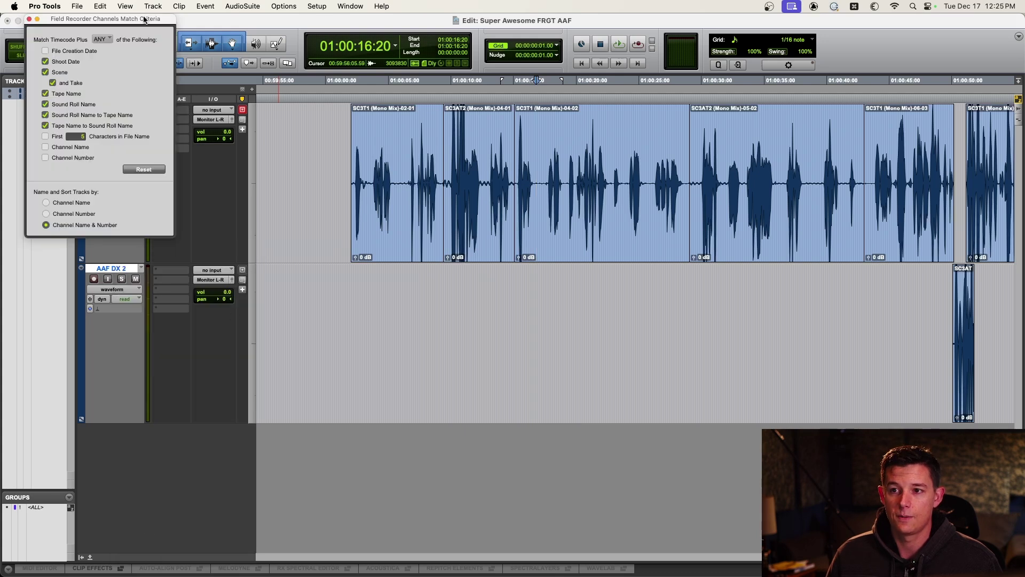
Keep ANY matching and add 'First 5 Characters in File Name' to the match criteria
drag(145, 19, 180, 37)
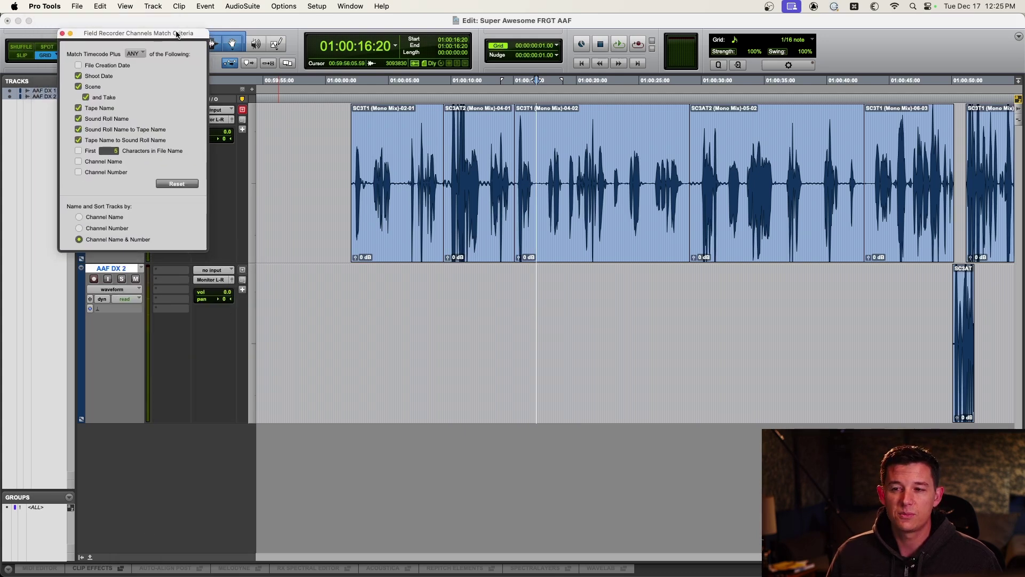
drag(179, 37, 598, 181)
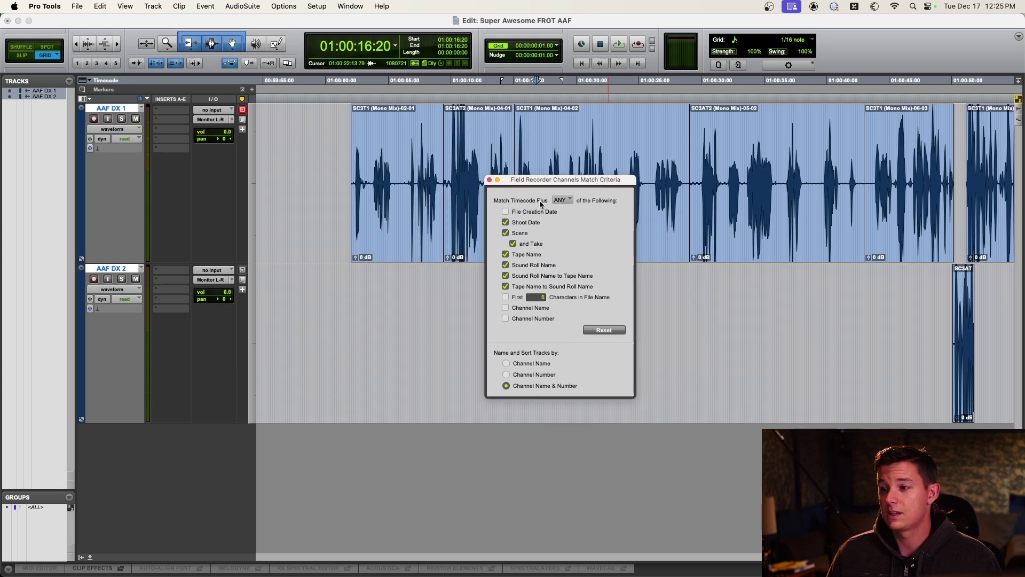
click(561, 200)
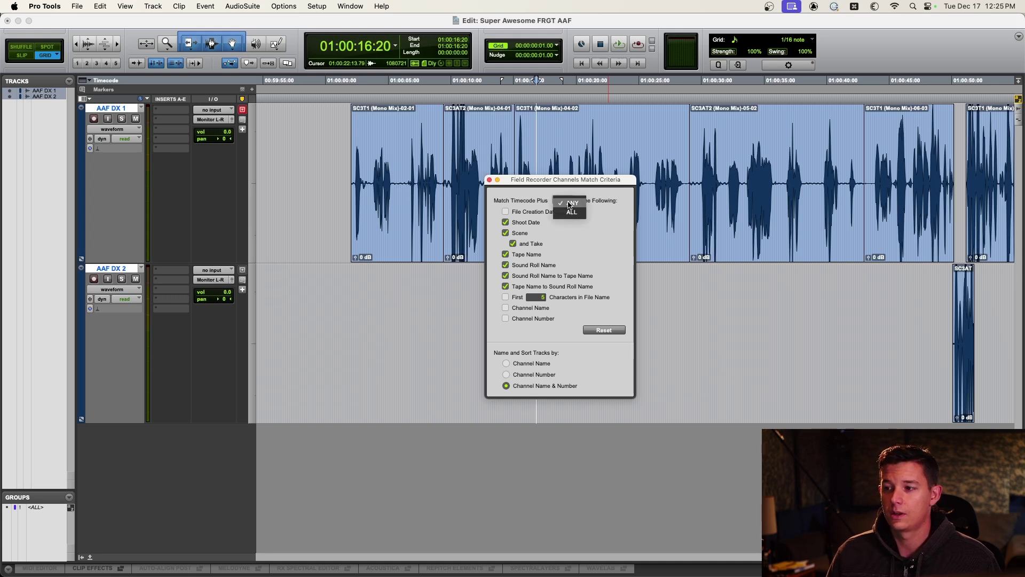
click(570, 203)
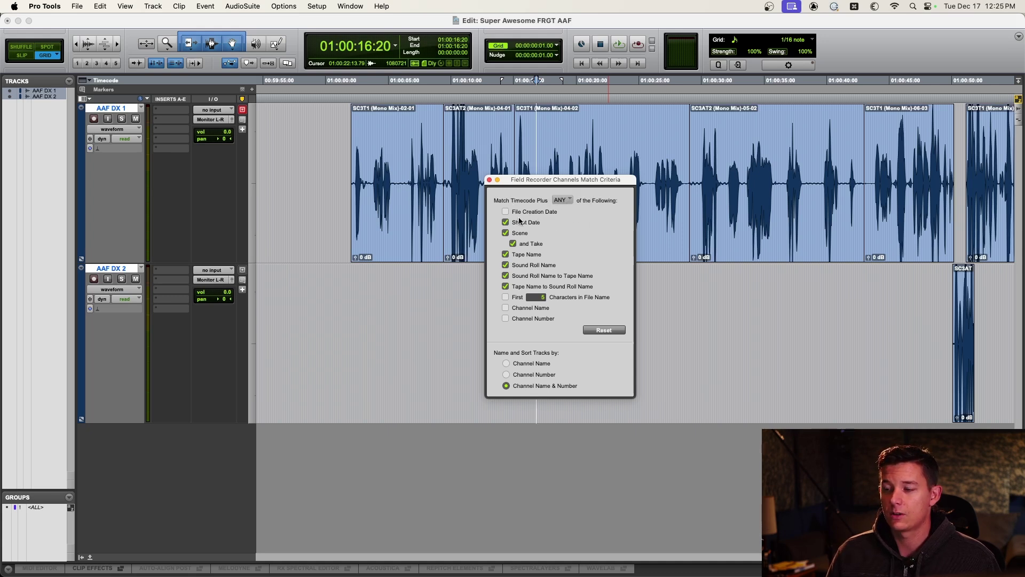
click(505, 298)
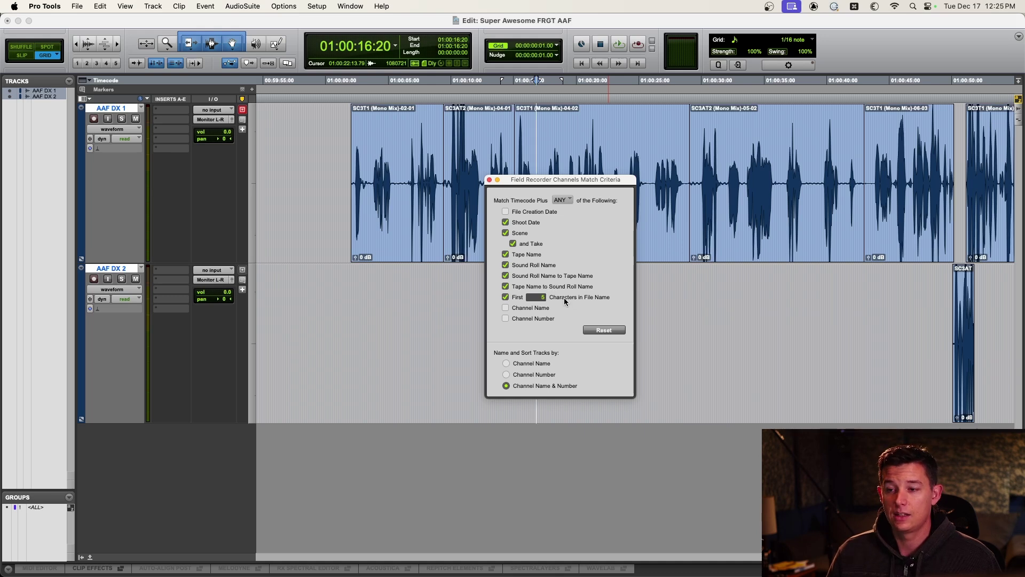
click(537, 299)
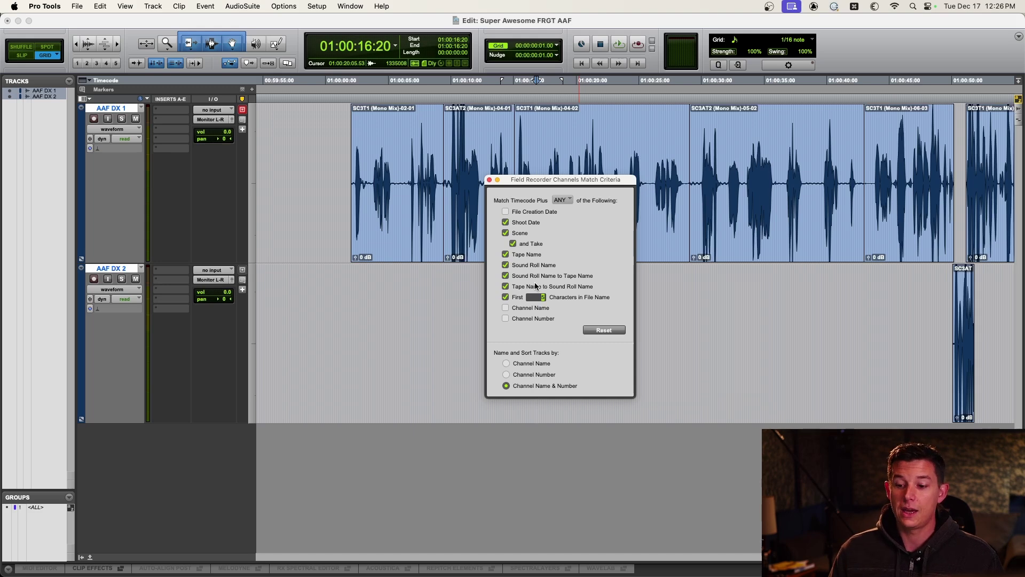
key(ctrl+alt+space)
Select the .aaf file in the FRT Finder window, then bring Pro Tools and its match criteria settings forward
key(f)
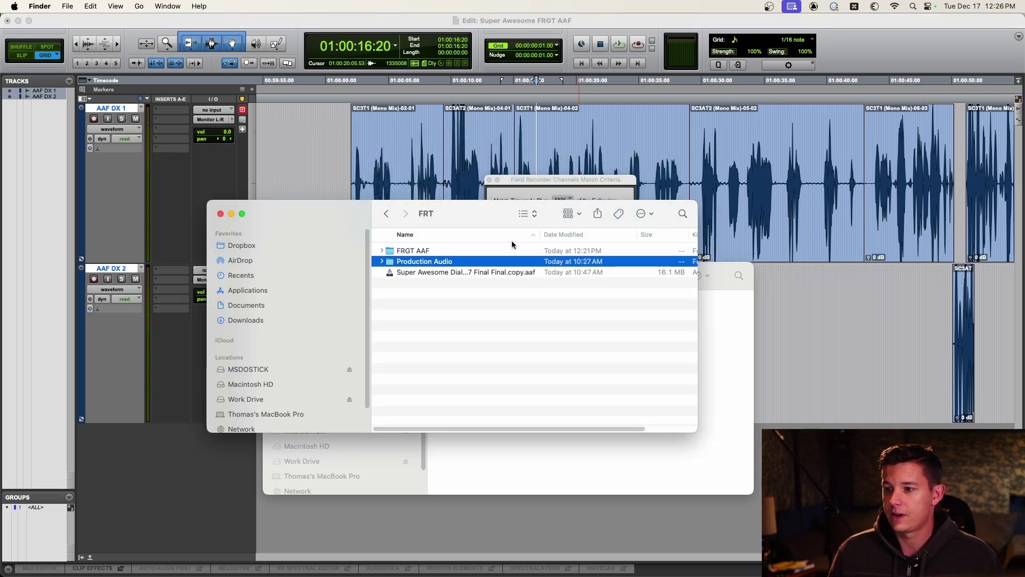
click(476, 271)
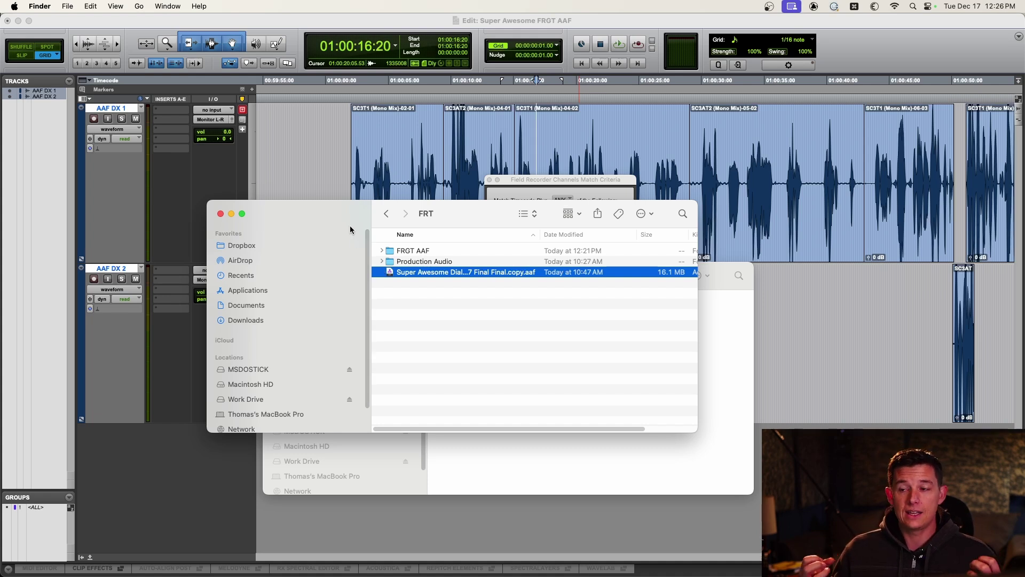
click(392, 147)
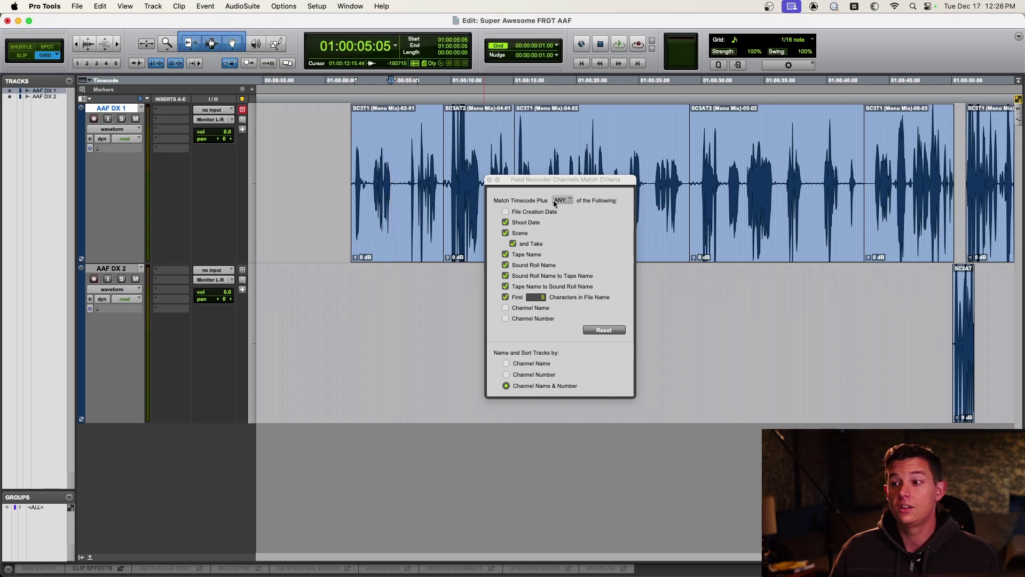
click(549, 183)
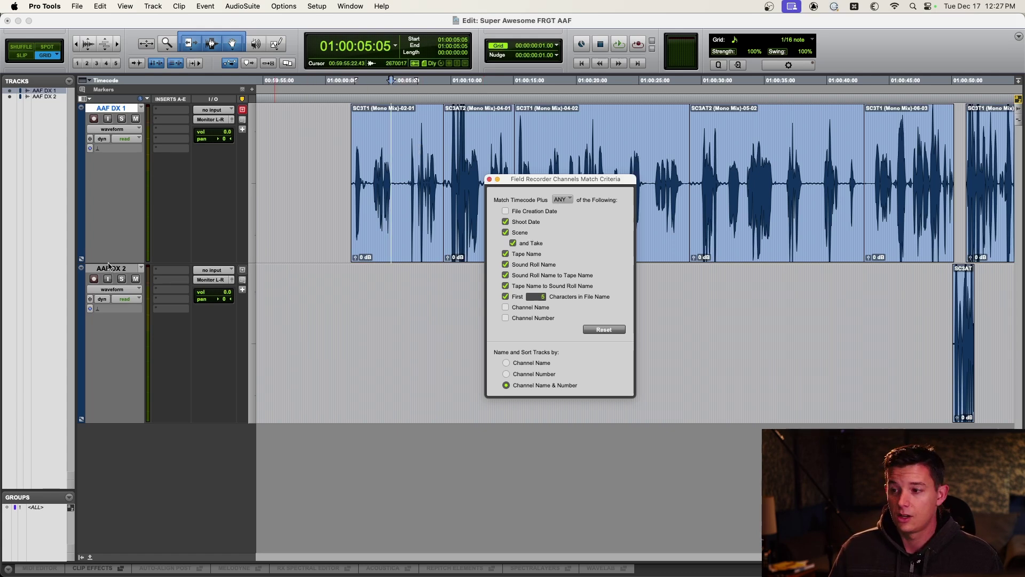
Close the match criteria dialog, reopen and close it from AAF DX 2's menu, then reopen that track's menu
click(489, 179)
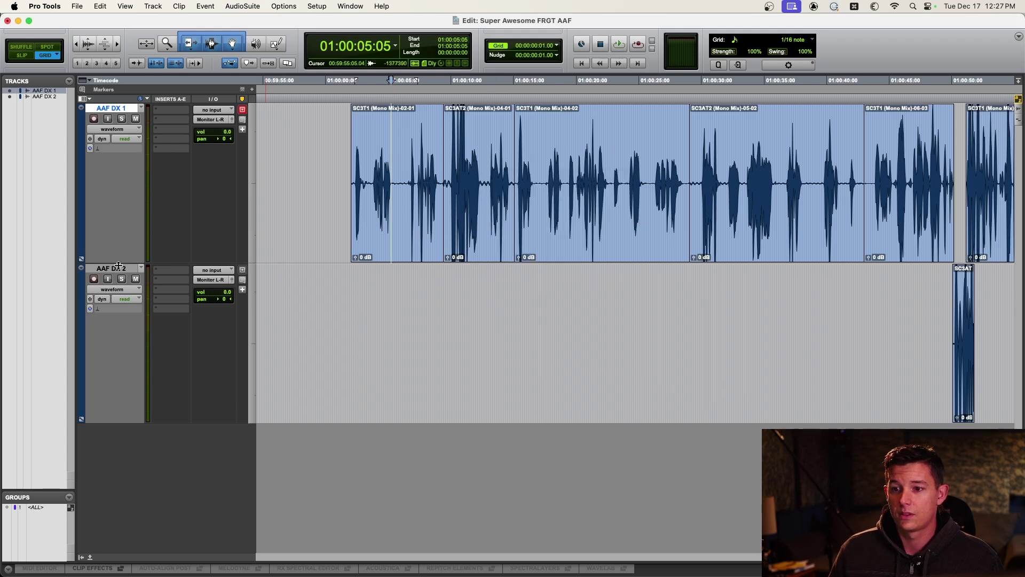
right_click(120, 269)
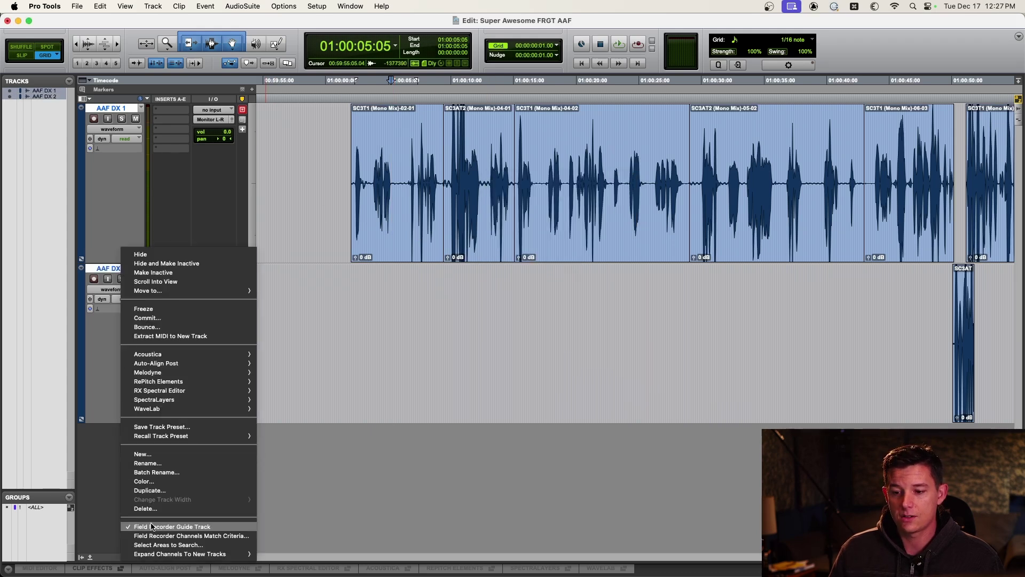
click(165, 535)
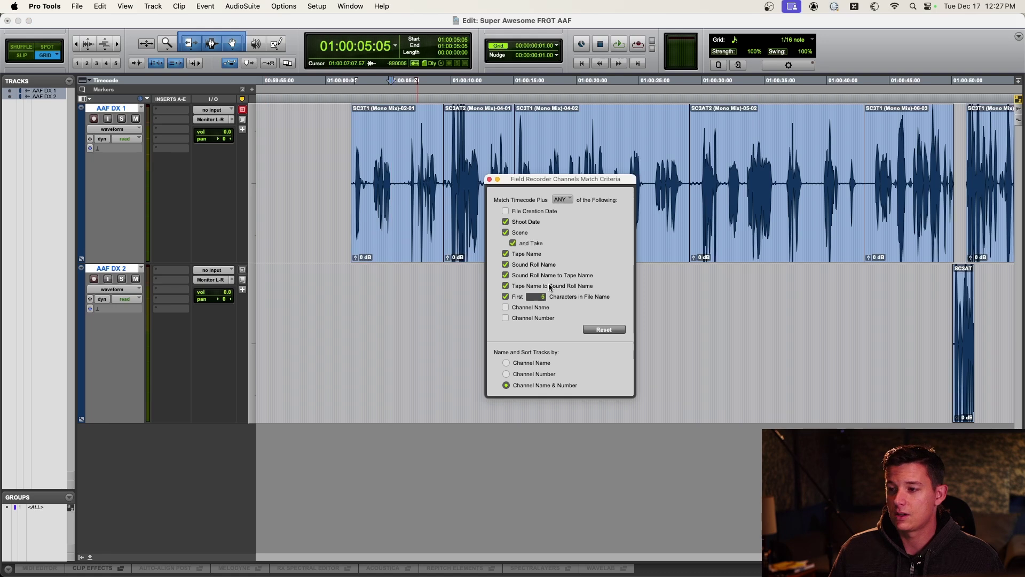
click(489, 179)
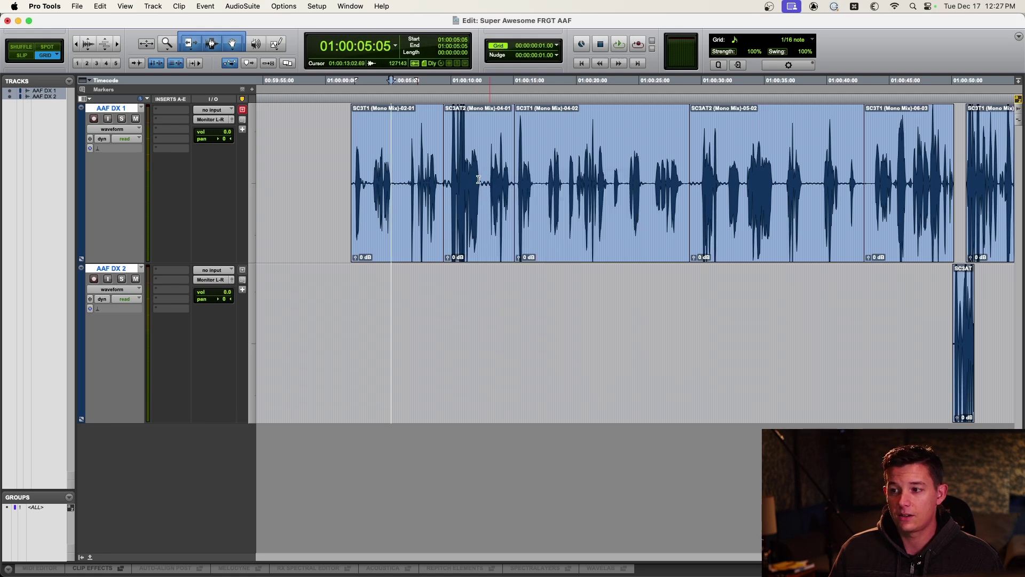
right_click(118, 273)
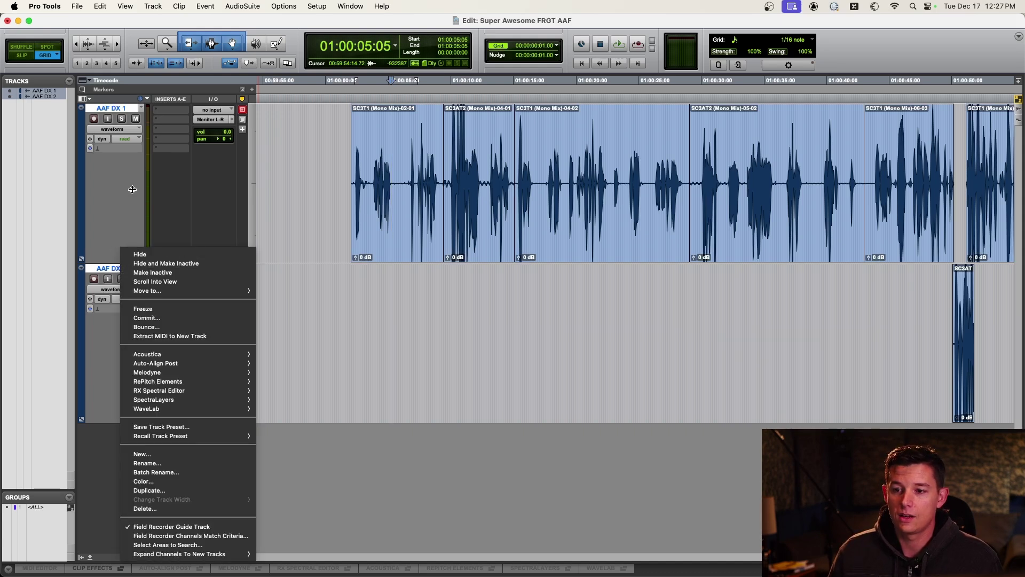
Add FRT > Production Audio as the field recorder search folder, then Save & Index it
click(166, 545)
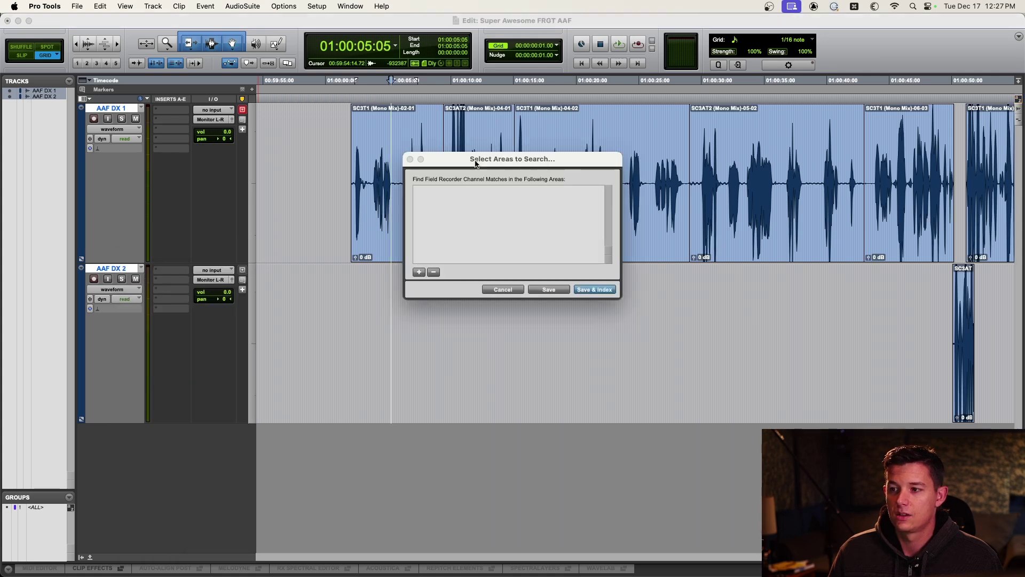
drag(476, 162, 481, 175)
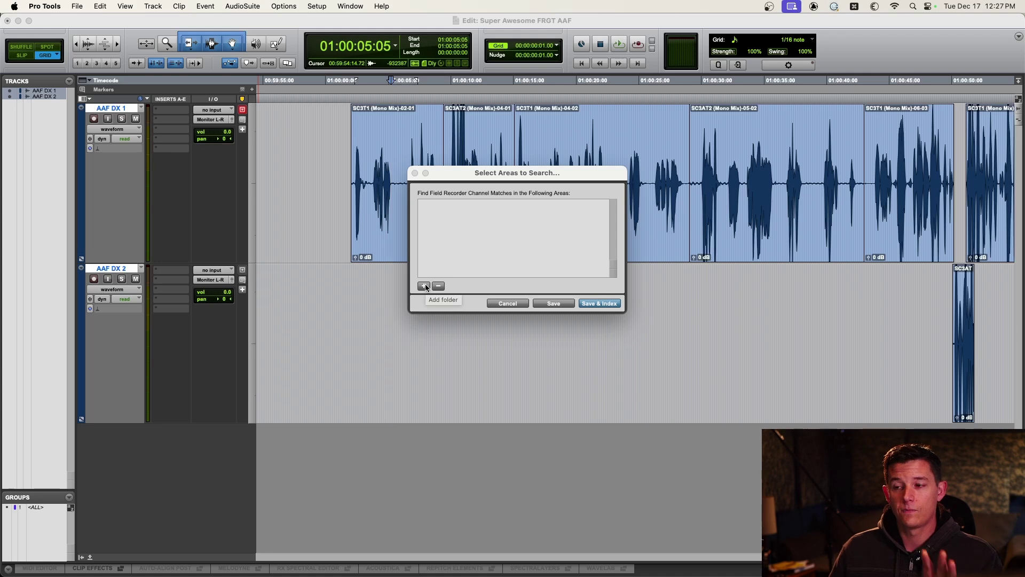
click(425, 286)
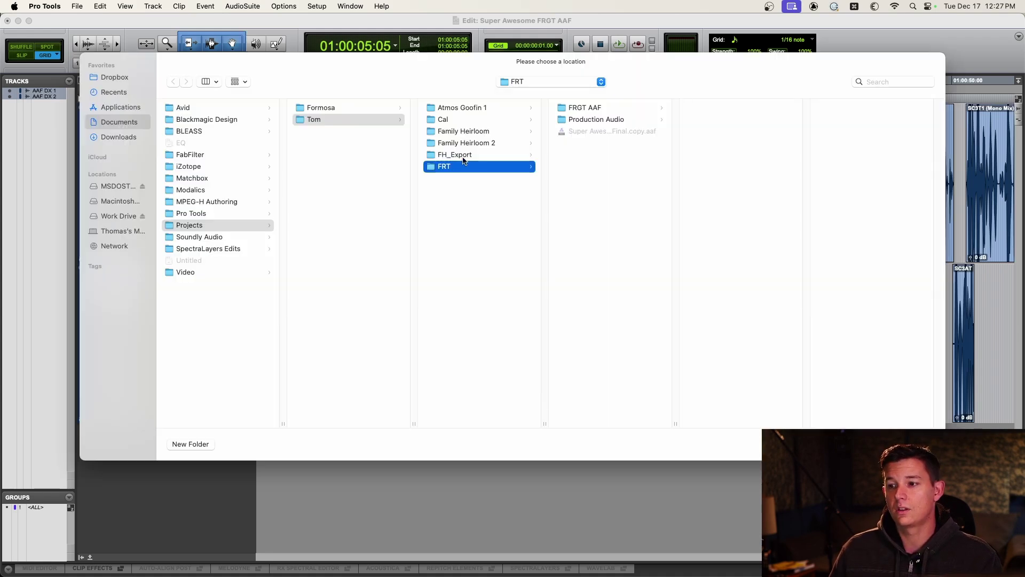
click(586, 122)
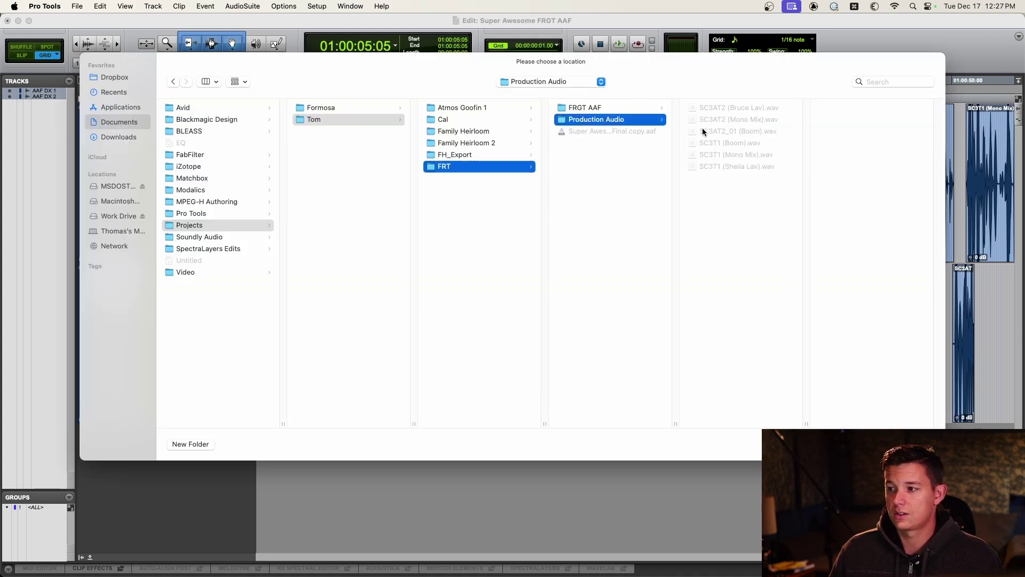
key(Return)
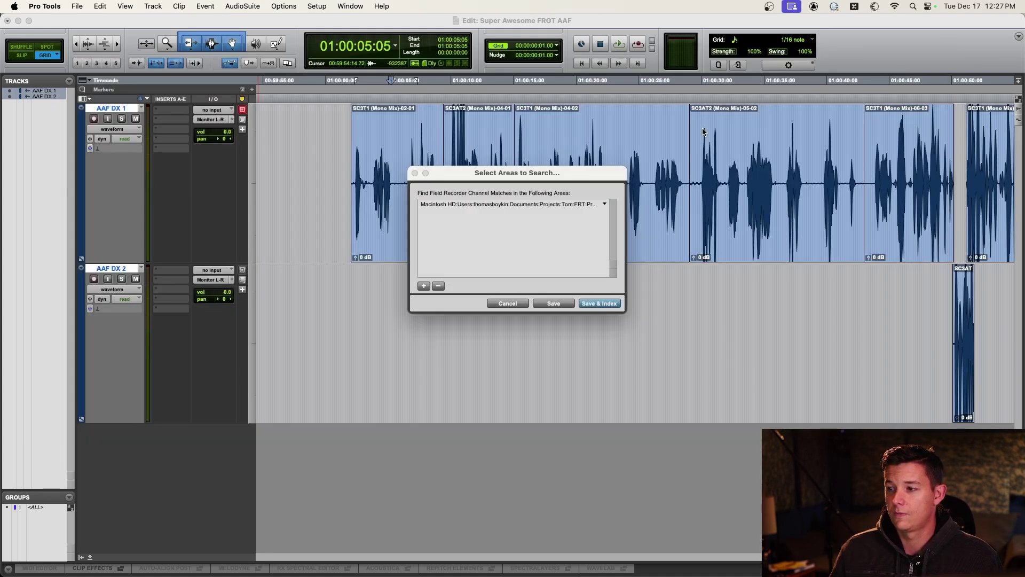
click(599, 303)
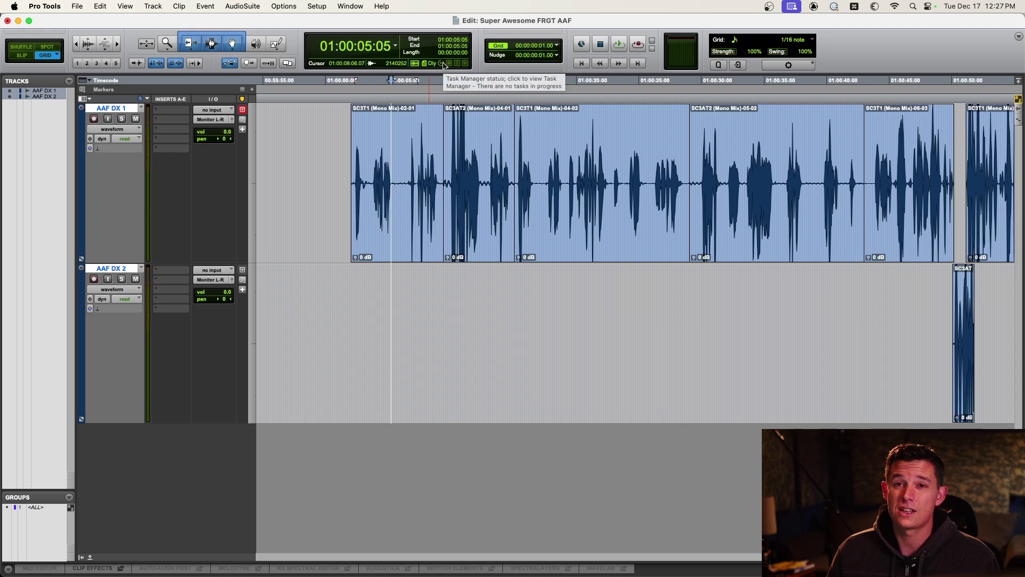
click(404, 138)
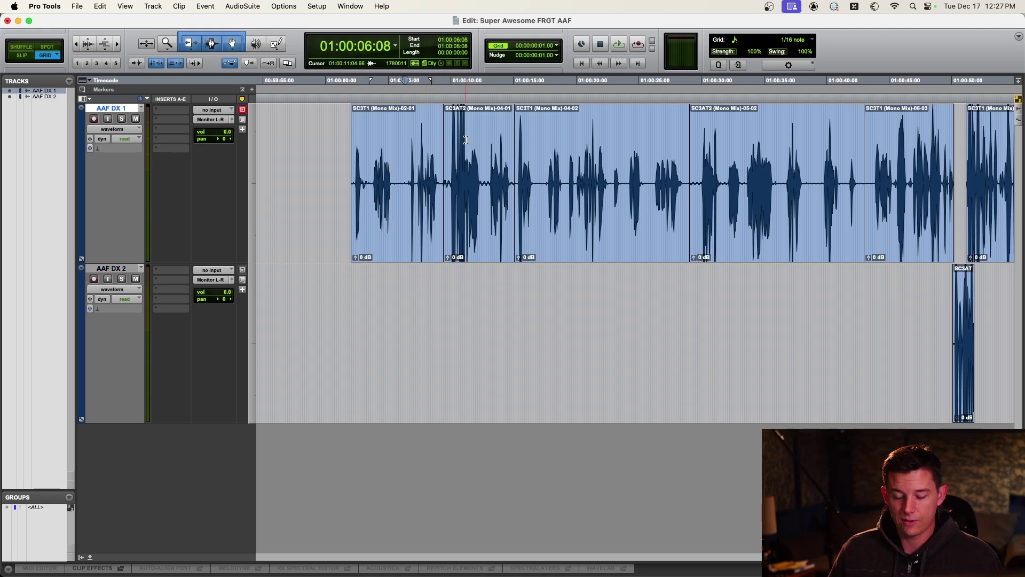
scroll(492, 176, right, 3)
click(516, 217)
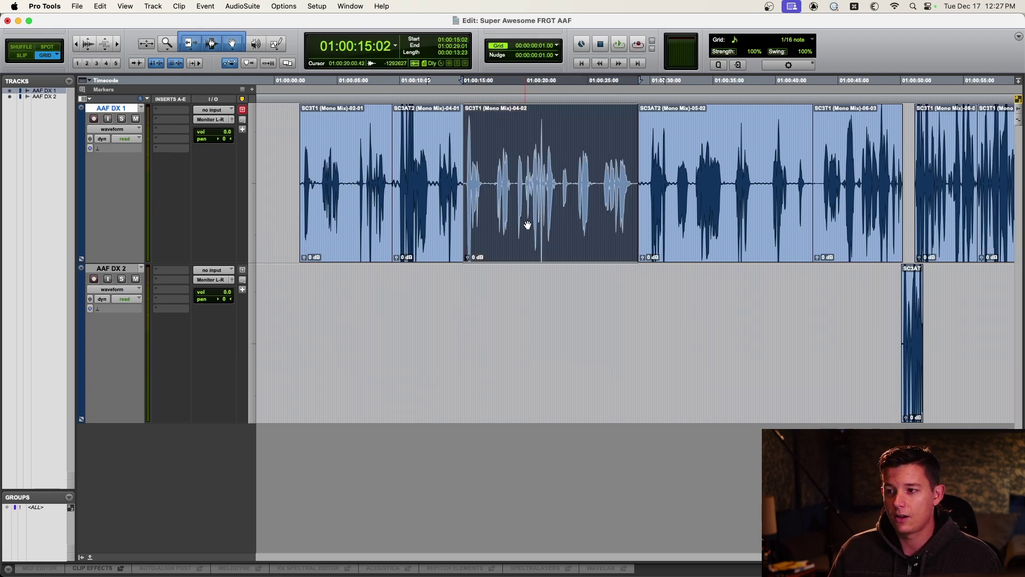
right_click(527, 225)
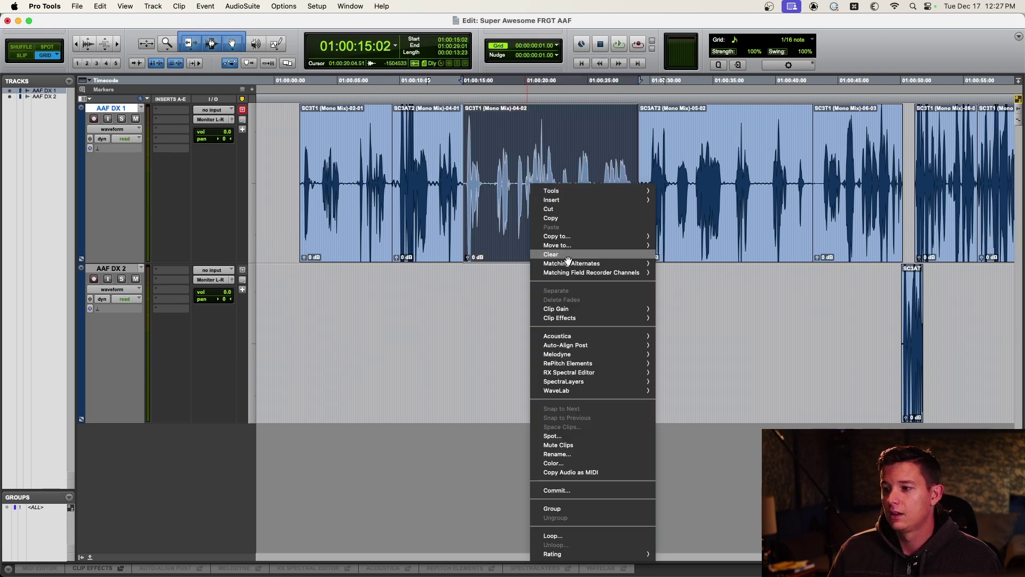
mouse_move(574, 277)
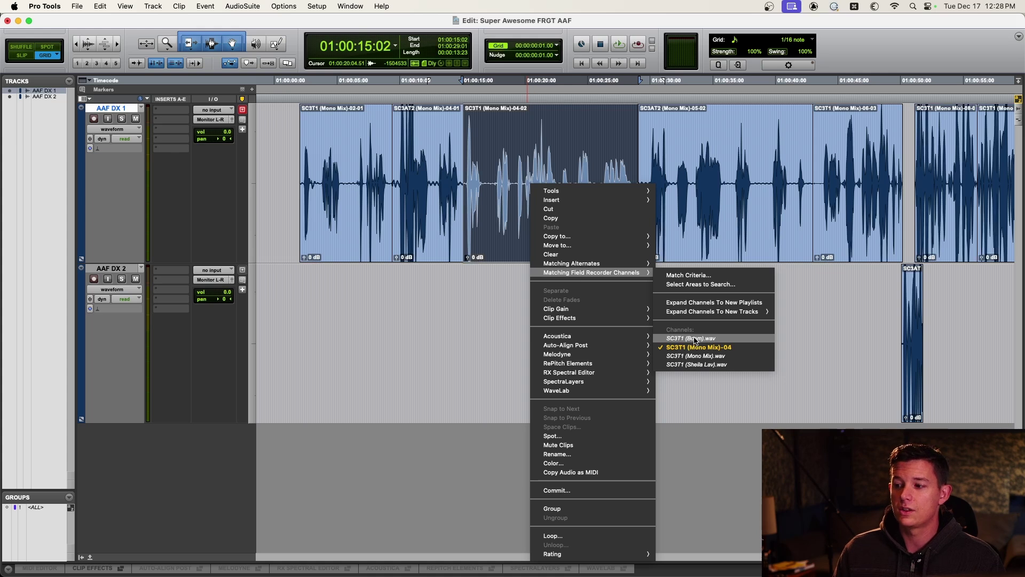
click(487, 310)
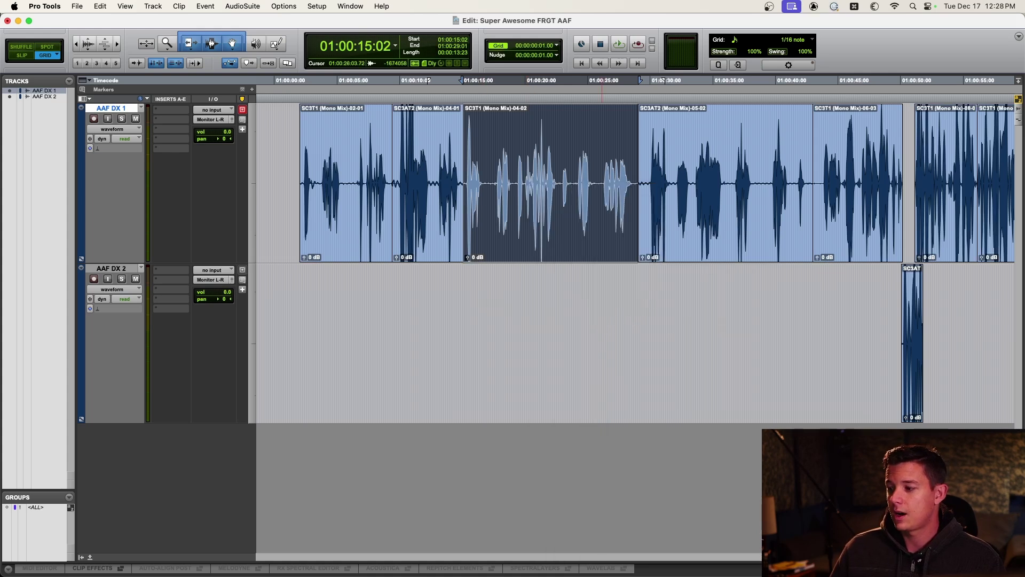
Toggle the Clips list, then zoom out and scroll left to show all dialogue clips on both tracks
key(super+shift+l)
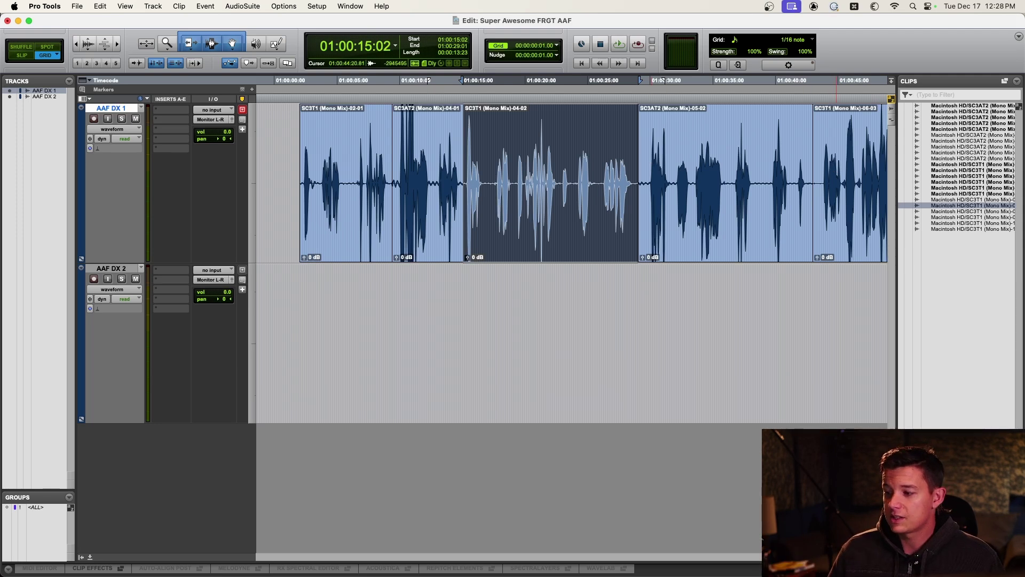
key(super+shift+l)
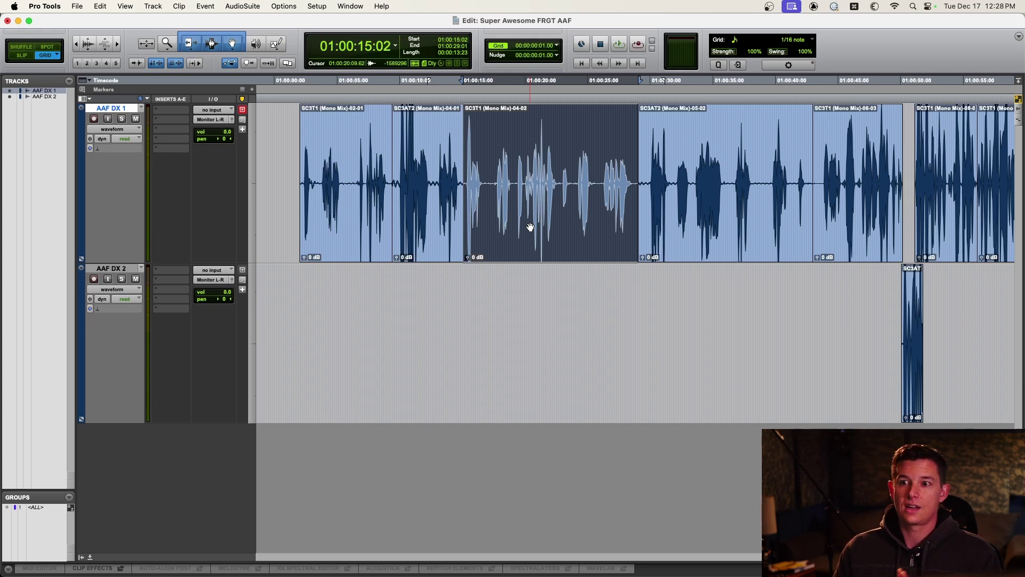
key(super+bracketleft)
scroll(527, 208, left, 5)
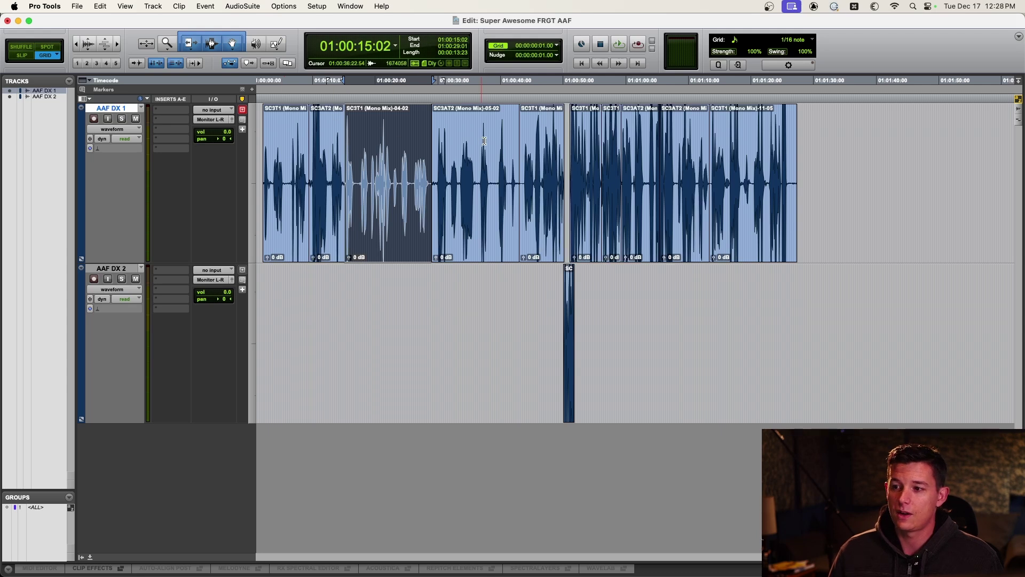
right_click(569, 374)
Dismiss the AAF DX 2 clip menu and open Field Recorder Channels Match Criteria from AAF DX 1's track menu
mouse_move(667, 272)
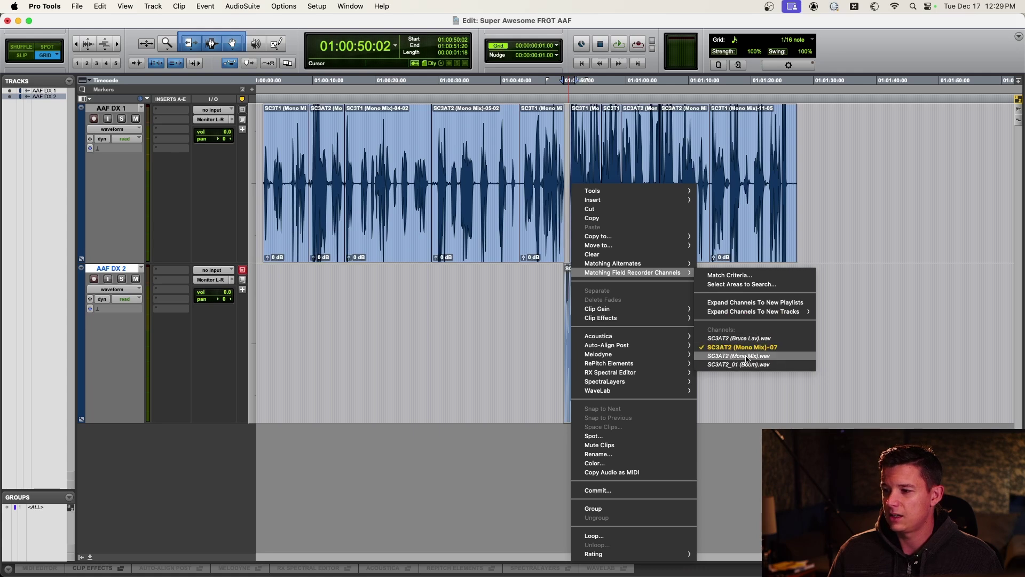
click(401, 347)
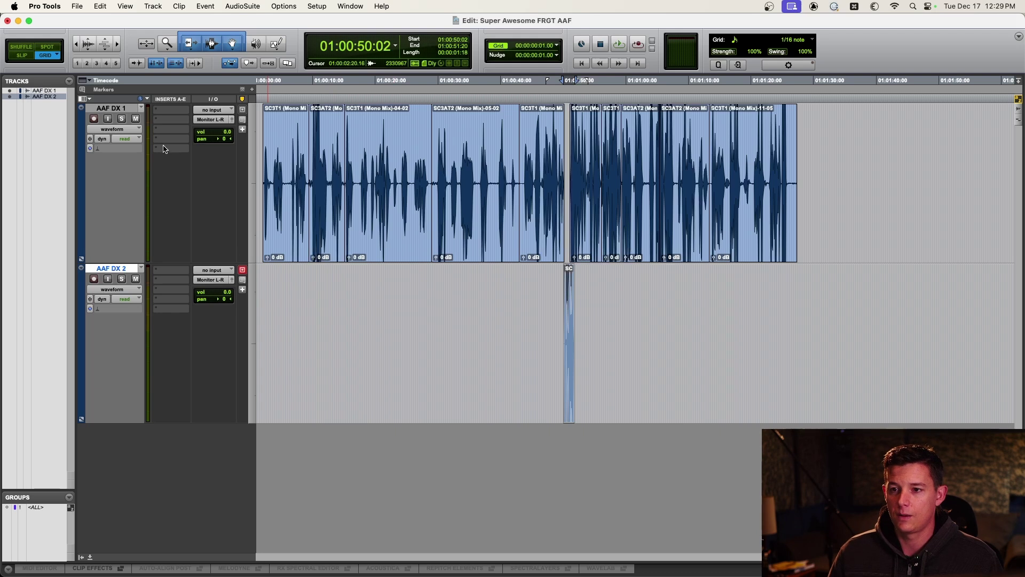
click(122, 111)
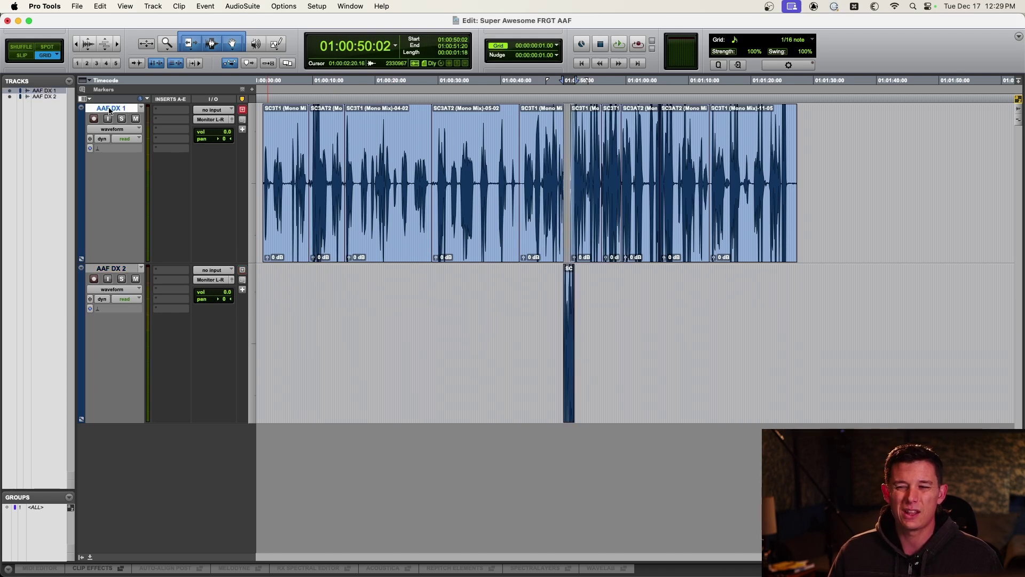
right_click(110, 110)
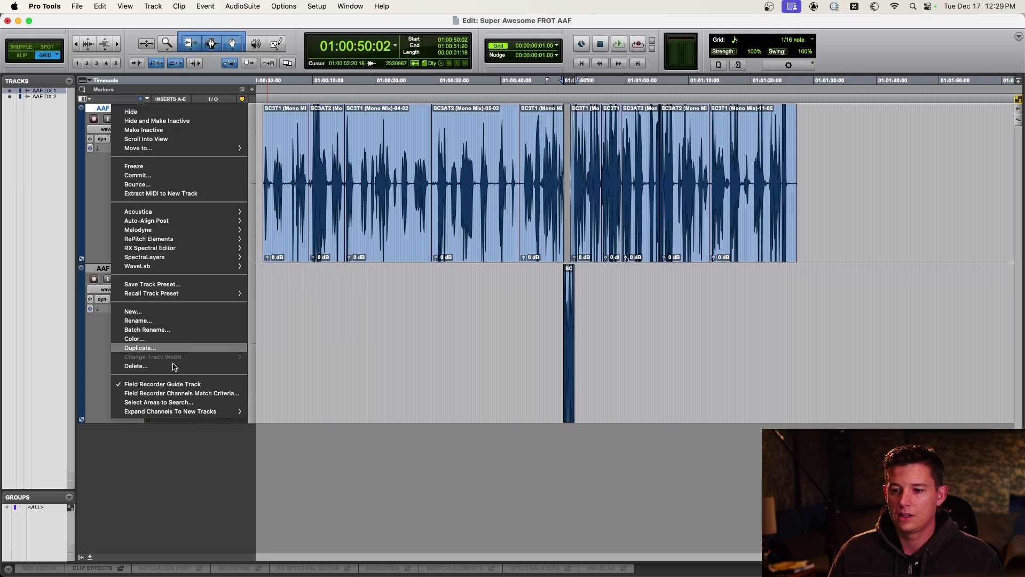
mouse_move(178, 416)
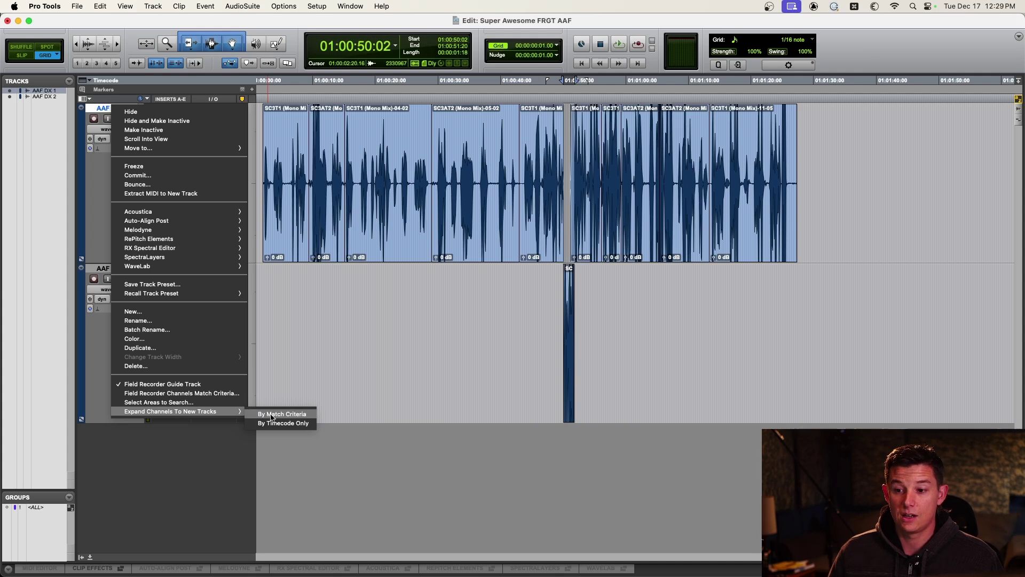
click(227, 394)
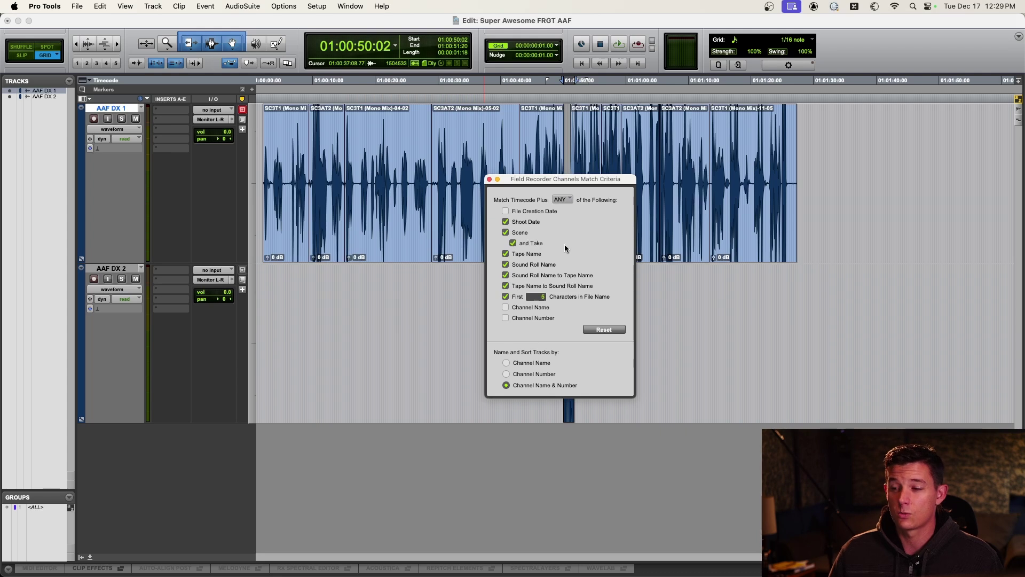
Close Match Criteria and run Expand Channels To New Tracks > By Match Criteria on AAF DX 1
click(490, 180)
right_click(128, 110)
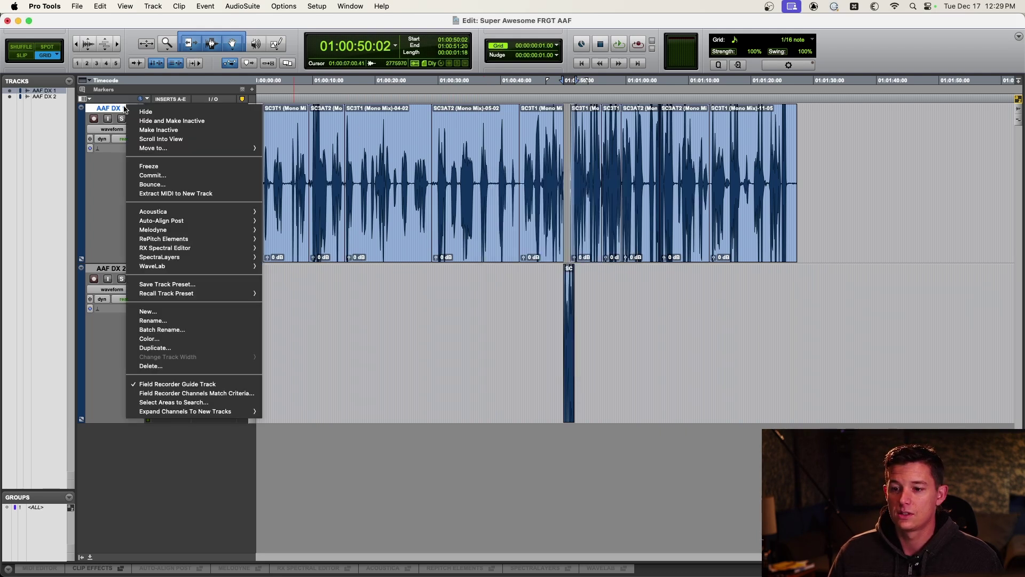
mouse_move(203, 411)
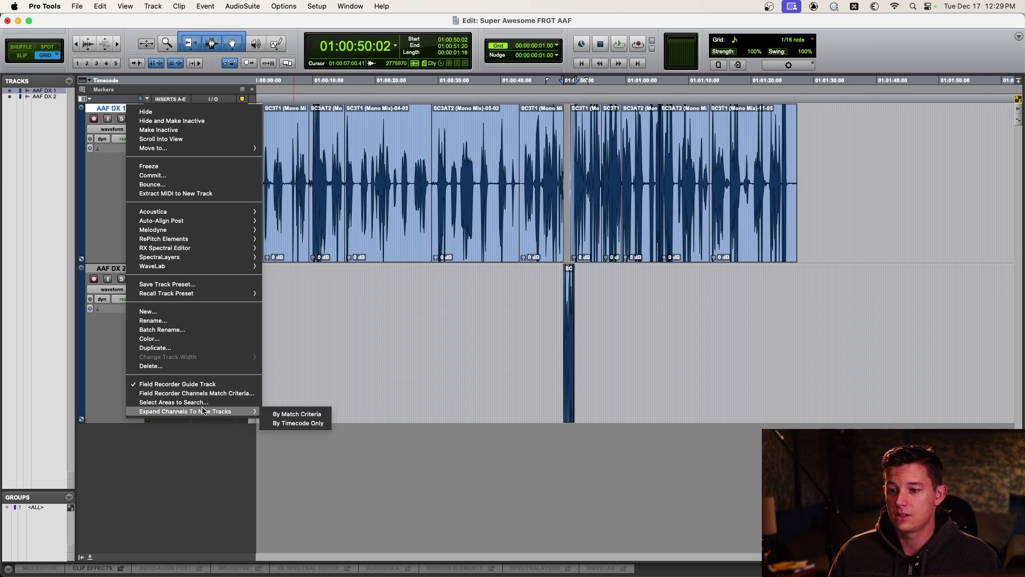
click(277, 416)
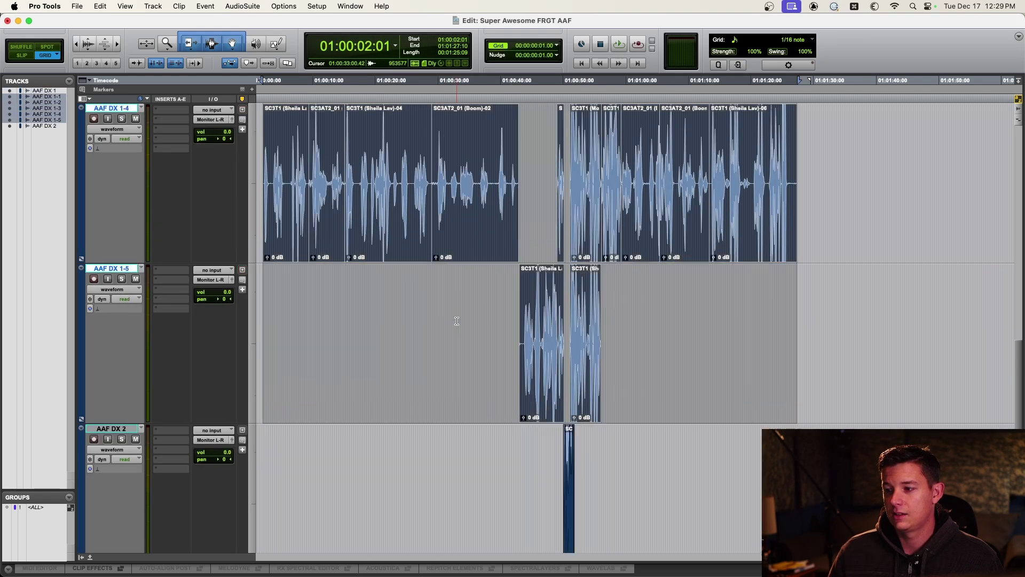
scroll(457, 320, up, 3)
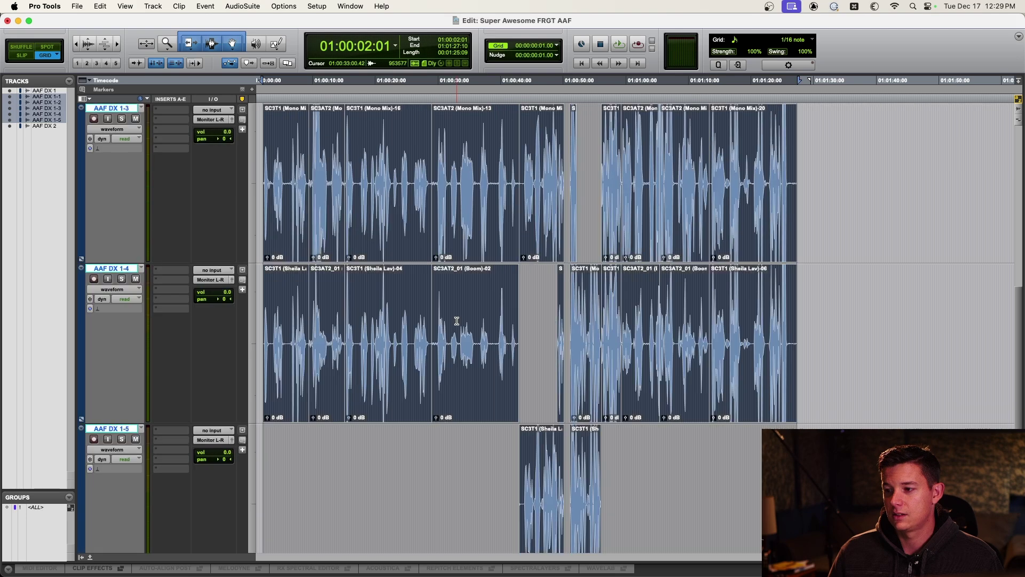
click(545, 300)
key(super+bracketright)
key(super+bracketleft)
key(super+bracketleft)
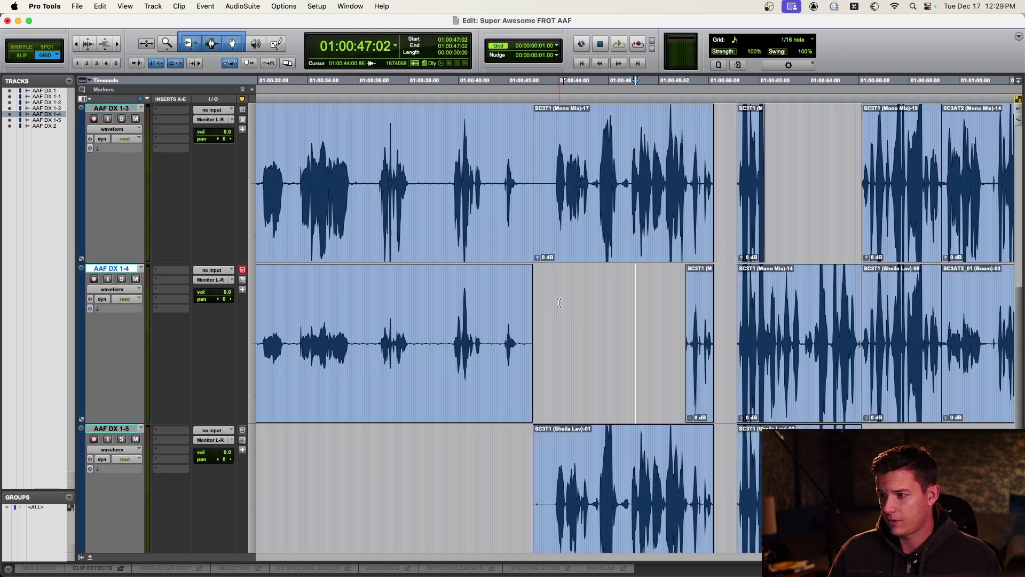
click(564, 302)
key(super+bracketright)
key(super+bracketright)
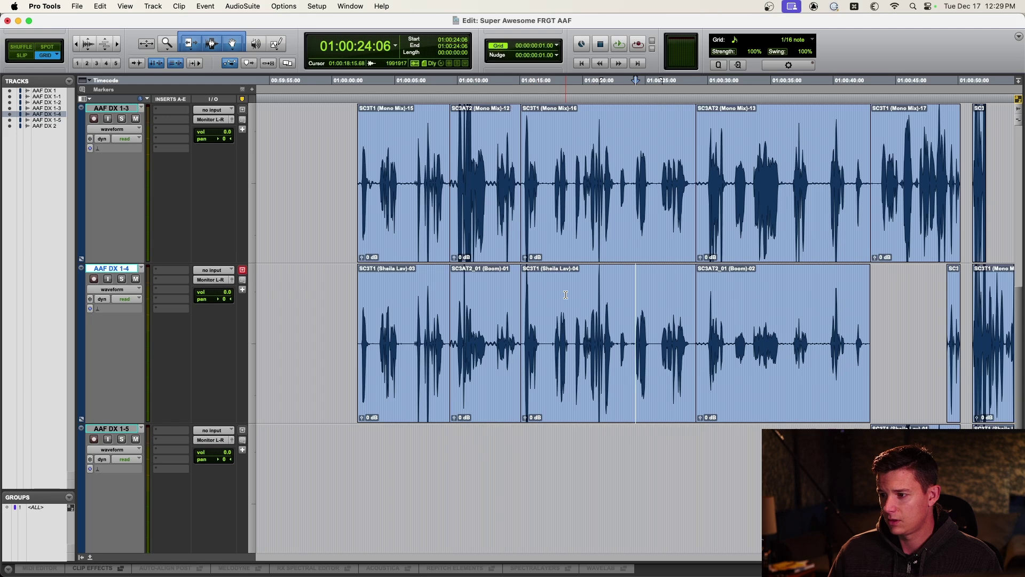
scroll(558, 297, right, 2)
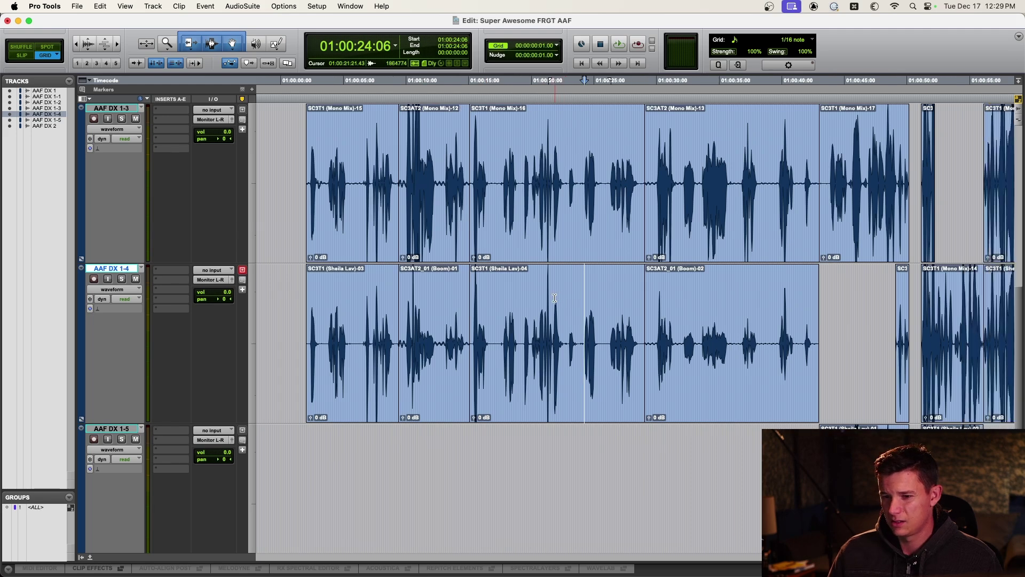
scroll(526, 296, right, 6)
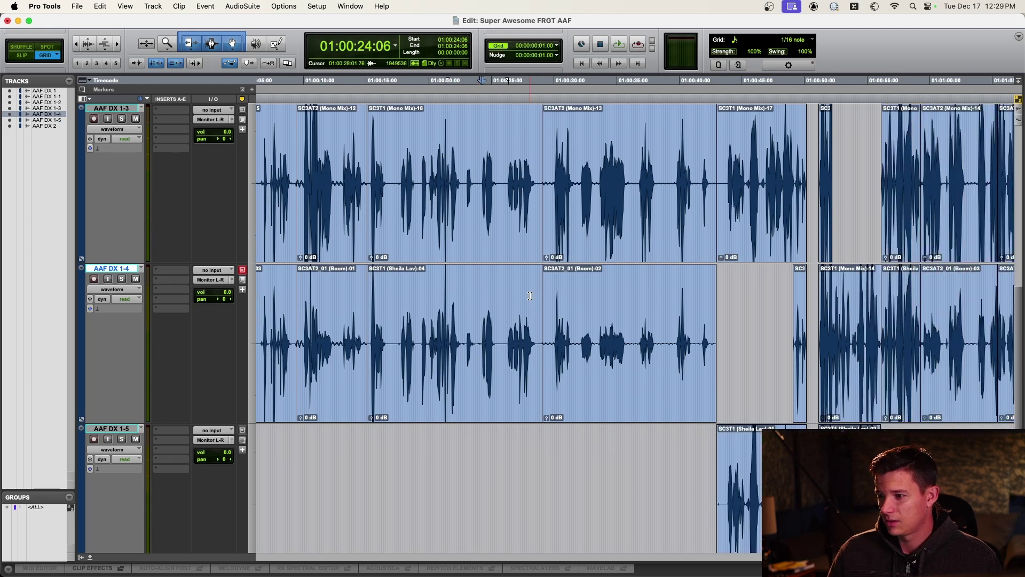
scroll(530, 296, up, 5)
scroll(528, 295, down, 2)
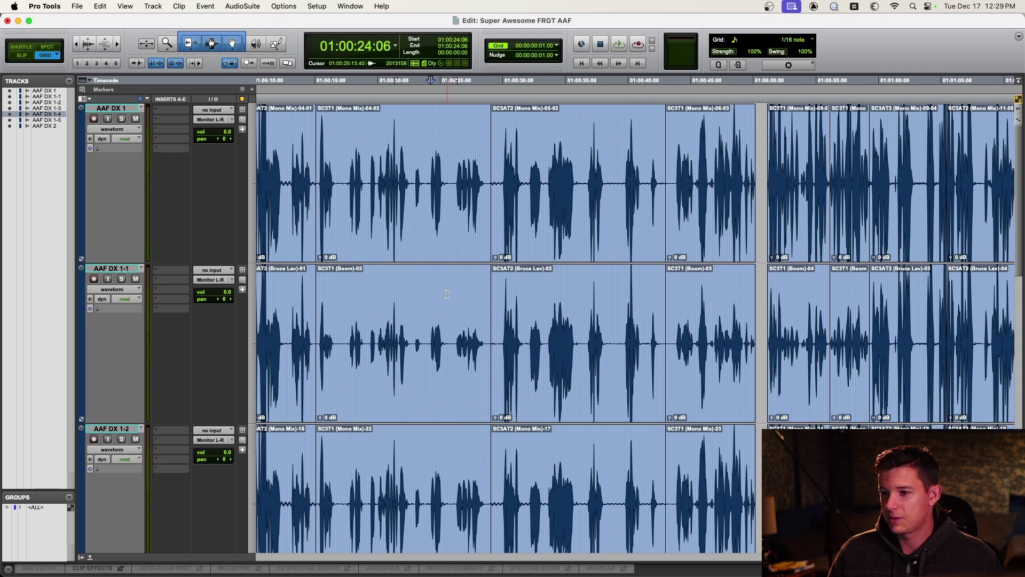
scroll(448, 294, down, 2)
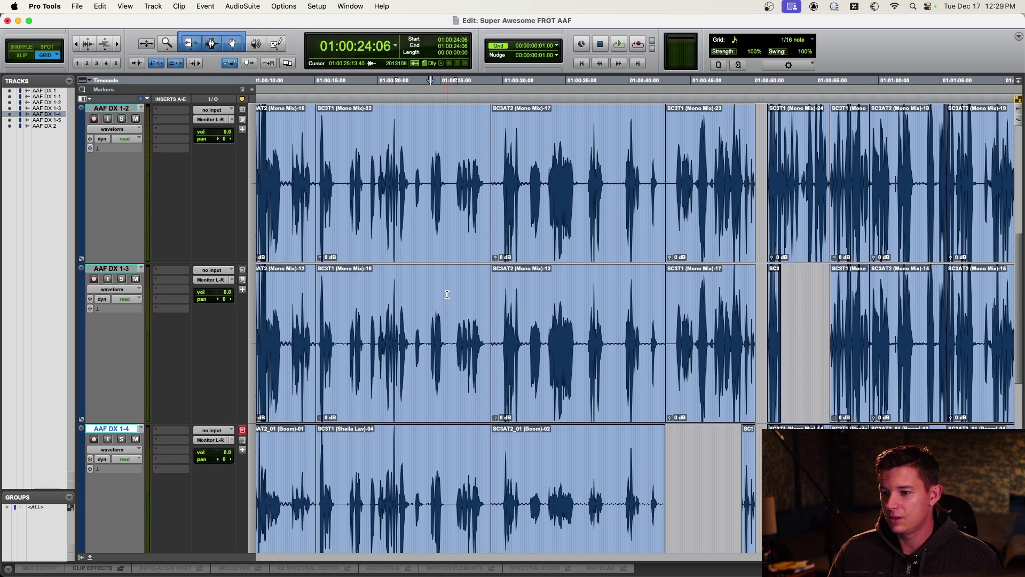
right_click(261, 280)
scroll(266, 279, down, 3)
scroll(367, 281, up, 5)
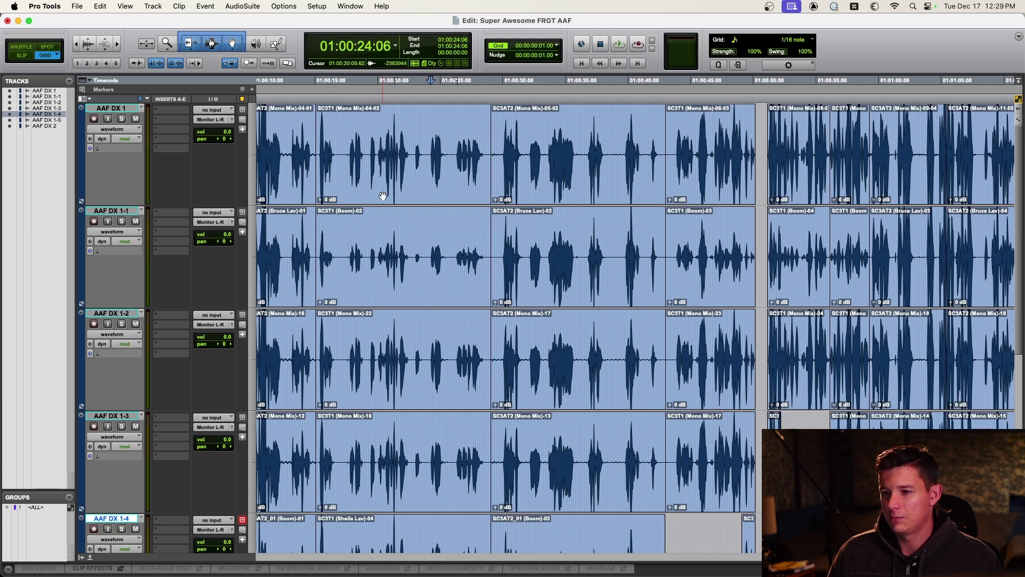
scroll(265, 122, left, 2)
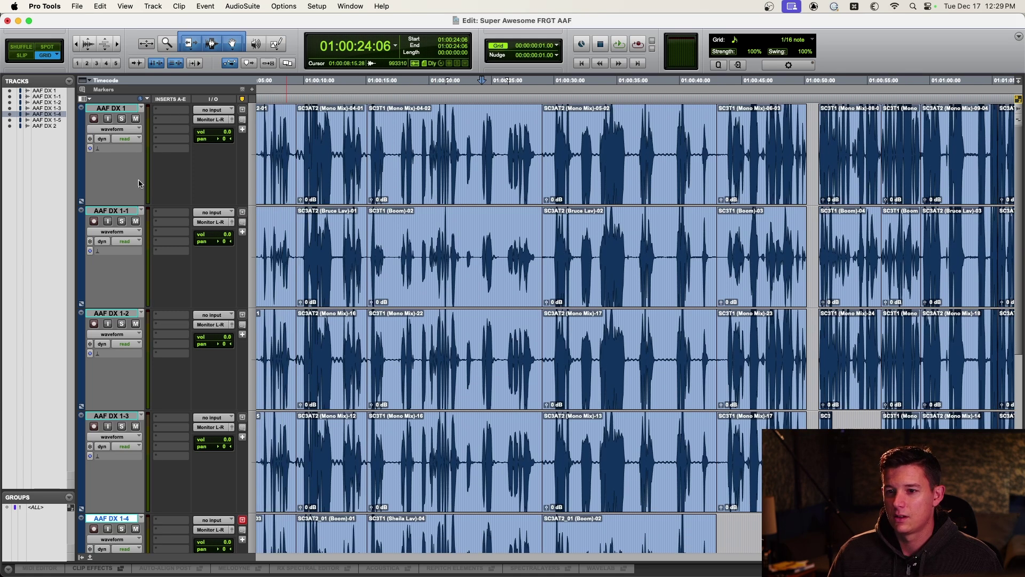
click(116, 109)
right_click(116, 109)
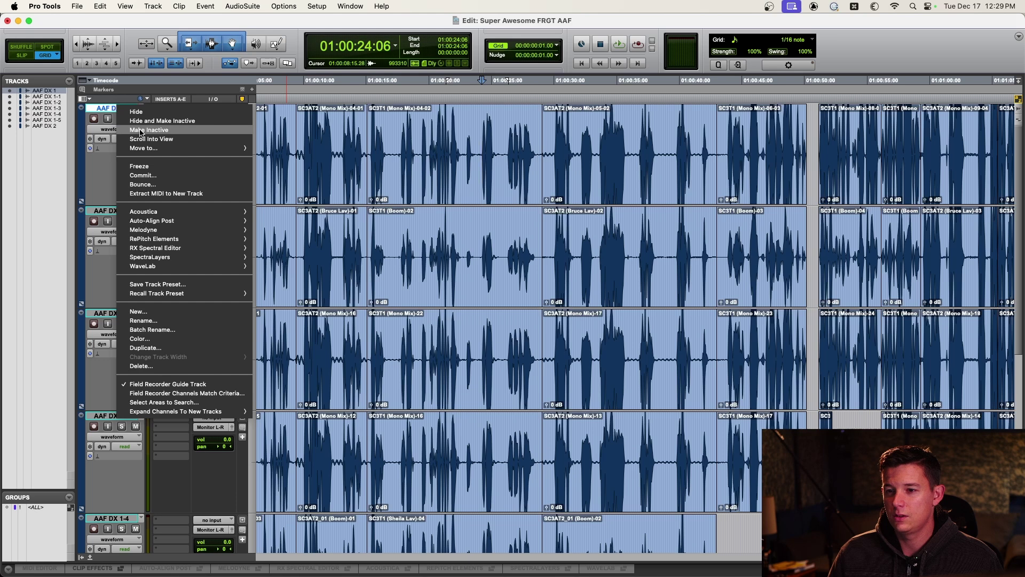
Make AAF DX 1 inactive, scroll through the expanded tracks, and select Mono Mix-16 on AAF DX 1-2
click(139, 131)
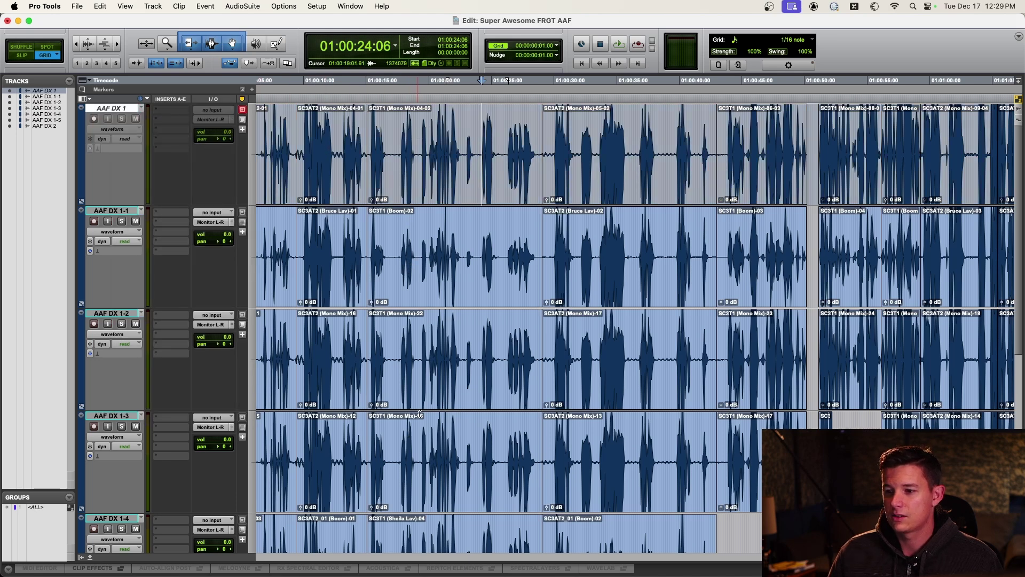
scroll(439, 323, down, 2)
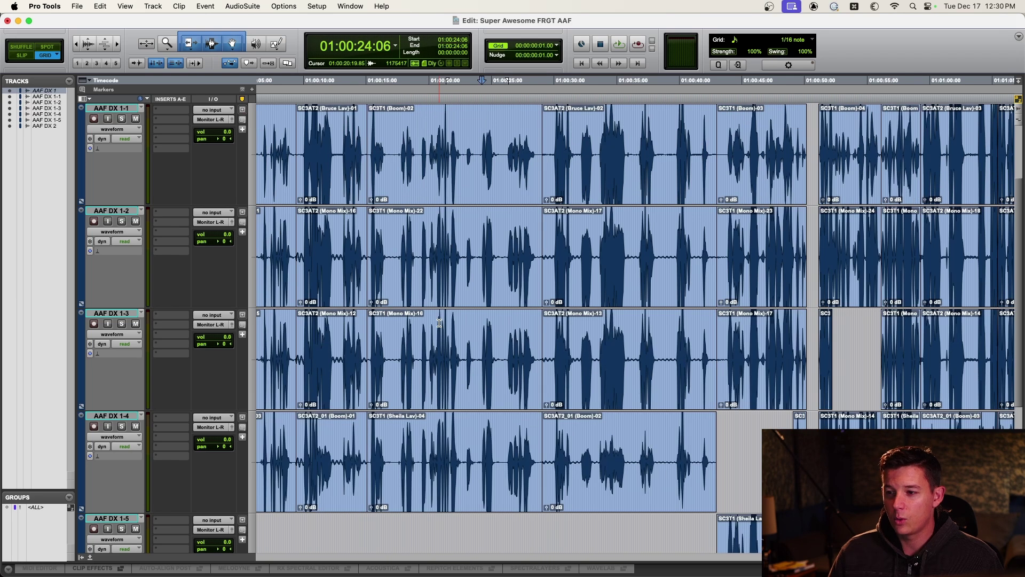
scroll(439, 323, up, 2)
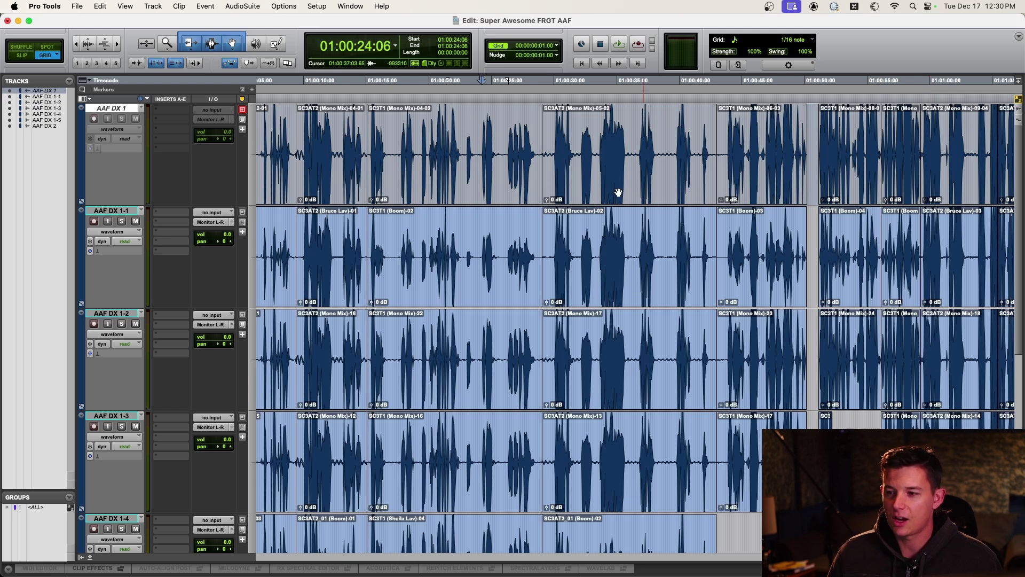
scroll(422, 259, left, 3)
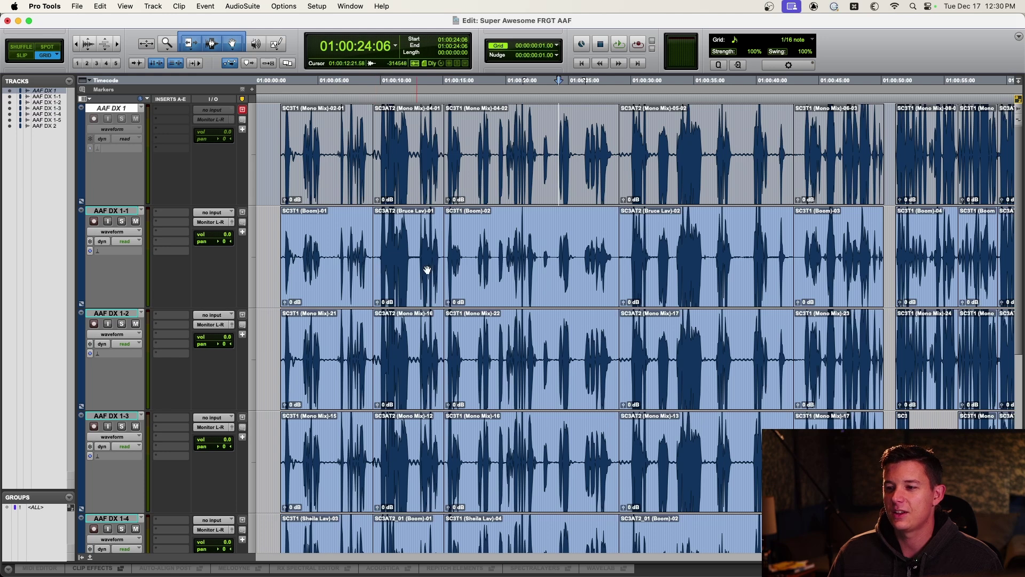
scroll(437, 344, down, 3)
scroll(435, 309, up, 2)
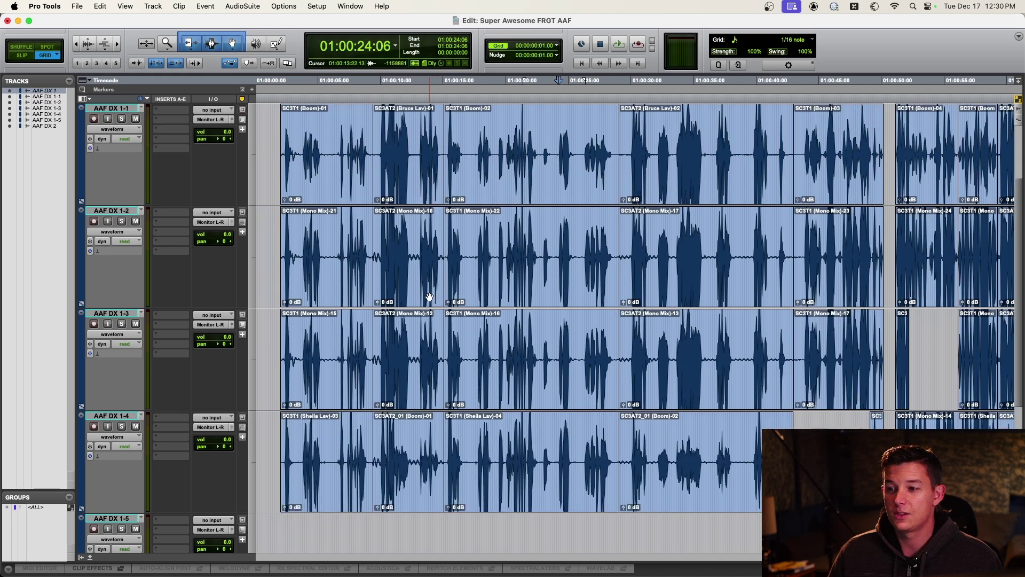
click(429, 296)
Delete the Mono Mix clips SC3AT2-16, SC3AT2-12, SC3T1-15 and SC3T1-16 from AAF DX 1-2 and 1-3
key(Delete)
click(408, 391)
key(Delete)
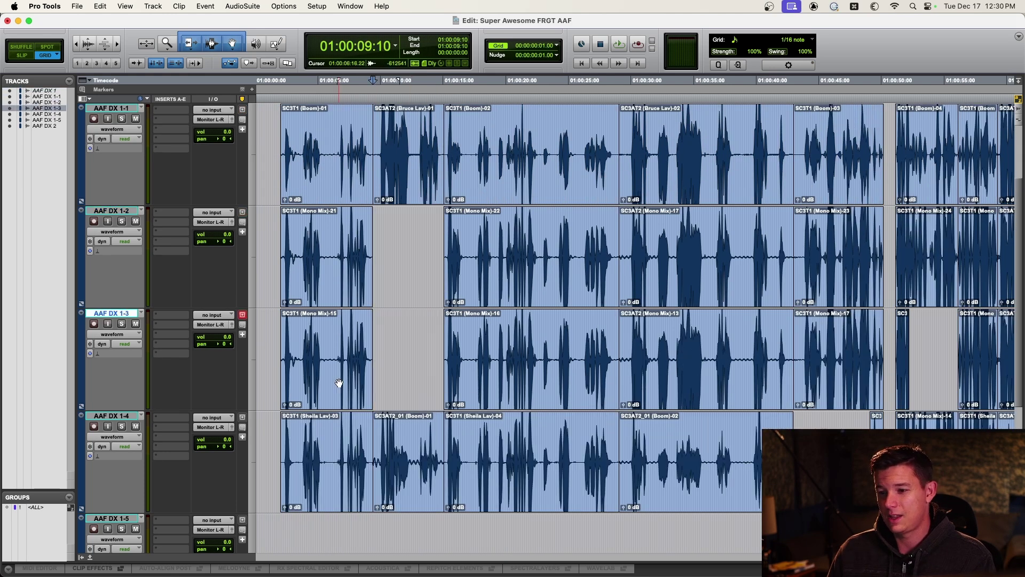
click(339, 383)
key(Delete)
click(503, 402)
key(Delete)
Delete the remaining Mono Mix clips SC3T1-22, SC3AT2-17 and SC3AT2-13 from AAF DX 1-2 and 1-3
scroll(515, 398, up, 2)
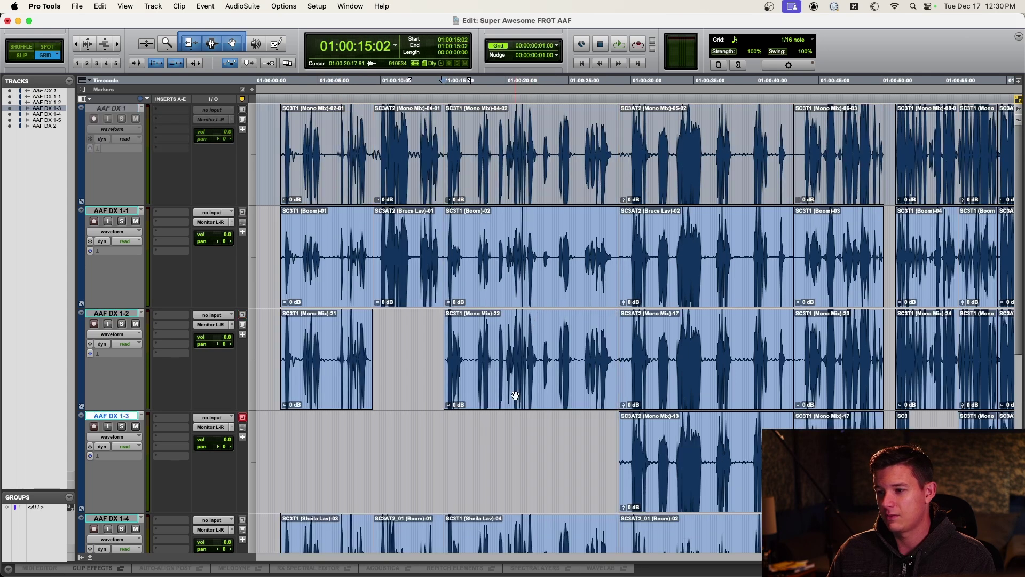
click(515, 395)
key(Delete)
click(717, 387)
key(Delete)
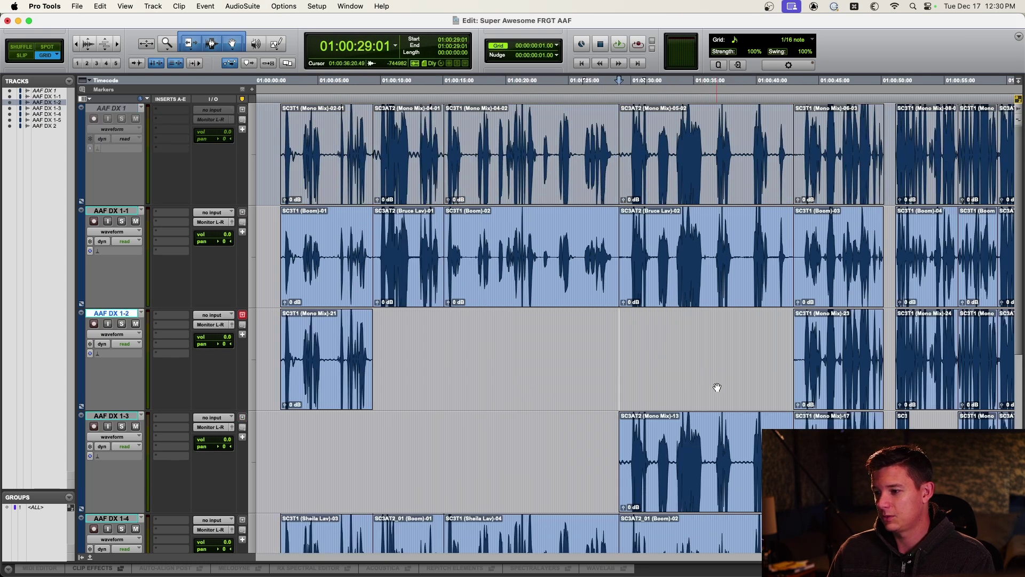
scroll(717, 387, down, 4)
click(729, 291)
key(Delete)
Move the SC3AT2_01 (Boom)-02 clip up from AAF DX 1-4 to join the other Boom clips
scroll(726, 288, up, 2)
scroll(727, 289, right, 3)
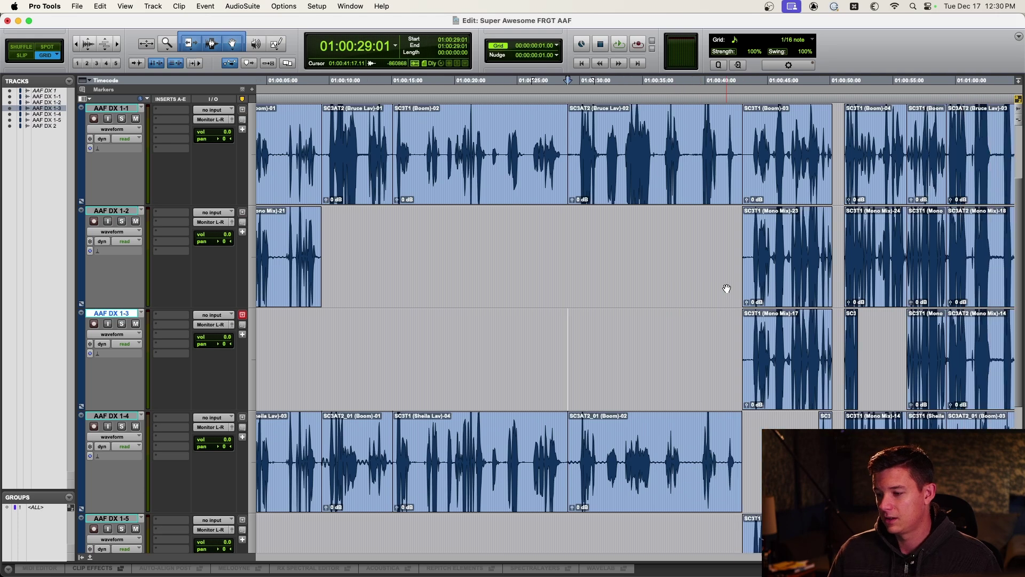
scroll(727, 288, right, 2)
scroll(727, 289, up, 2)
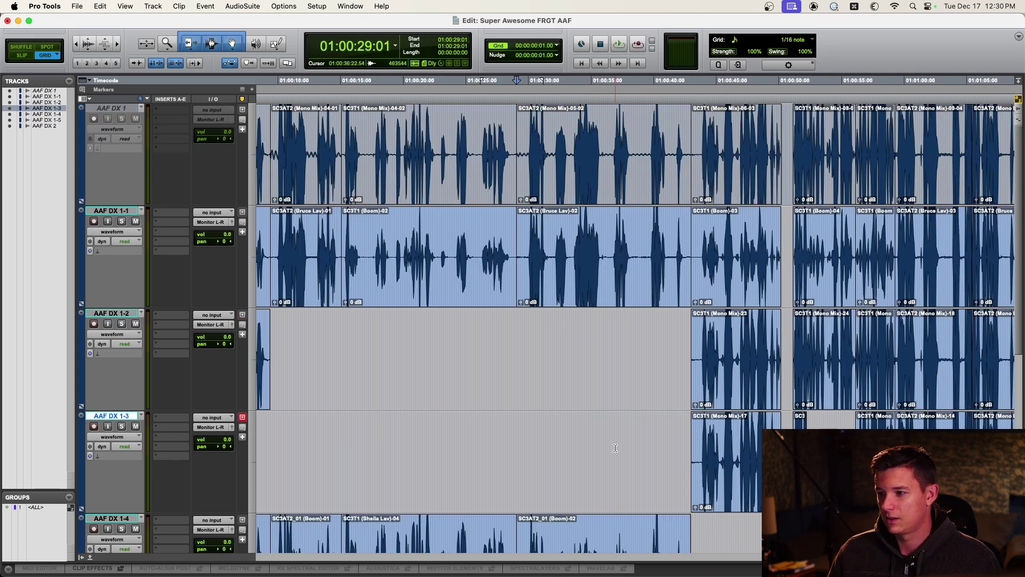
scroll(615, 447, down, 4)
click(600, 394)
scroll(609, 398, left, 1)
drag(619, 403, 640, 170)
scroll(637, 178, up, 4)
drag(613, 291, 601, 436)
shift+click(606, 400)
drag(606, 401, 622, 288)
scroll(482, 496, down, 2)
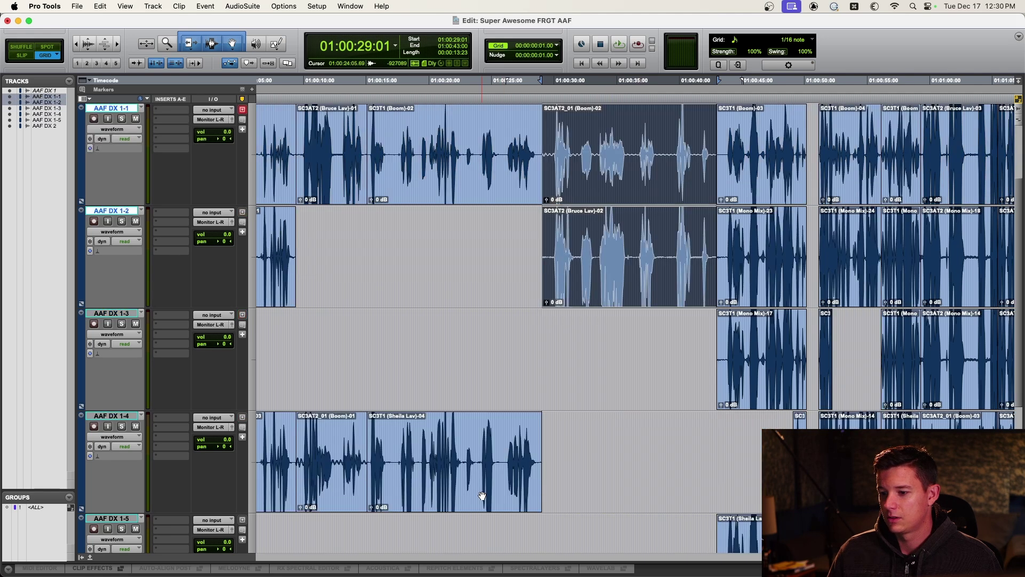
Move Sheila Lav-04 onto AAF DX 1-3 and shuffle the Boom-01 and Bruce Lav-01 clips between tracks
drag(482, 496, 495, 384)
scroll(495, 385, left, 1)
drag(367, 466, 368, 264)
drag(368, 181, 352, 320)
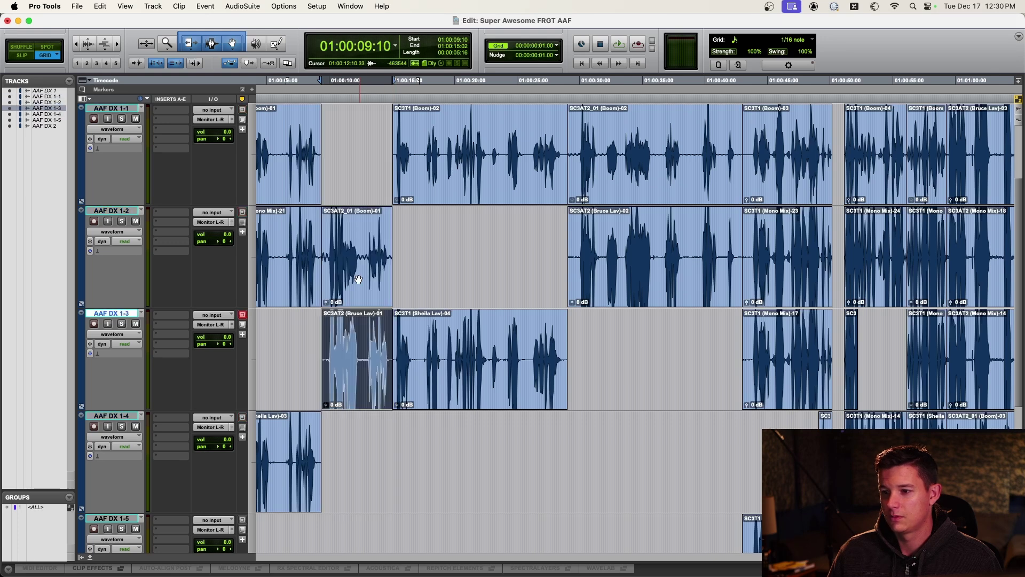
shift+click(365, 256)
drag(365, 256, 366, 188)
scroll(366, 187, left, 3)
Delete Mono Mix-21 from AAF DX 1-2 and move Sheila Lav-03 from AAF DX 1-4 up to 1-3
click(356, 260)
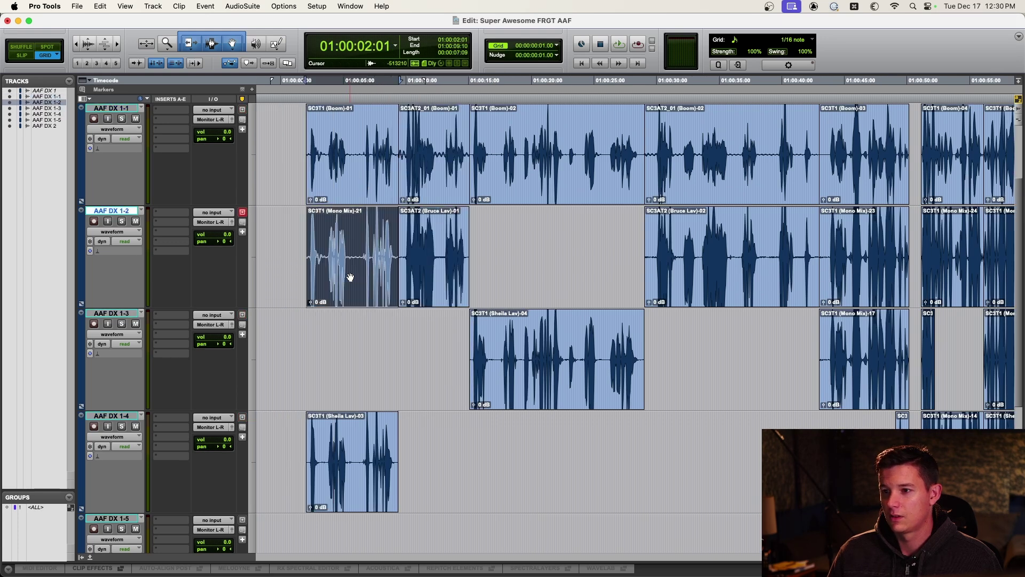
key(Delete)
click(360, 484)
drag(361, 484, 378, 393)
scroll(378, 394, right, 10)
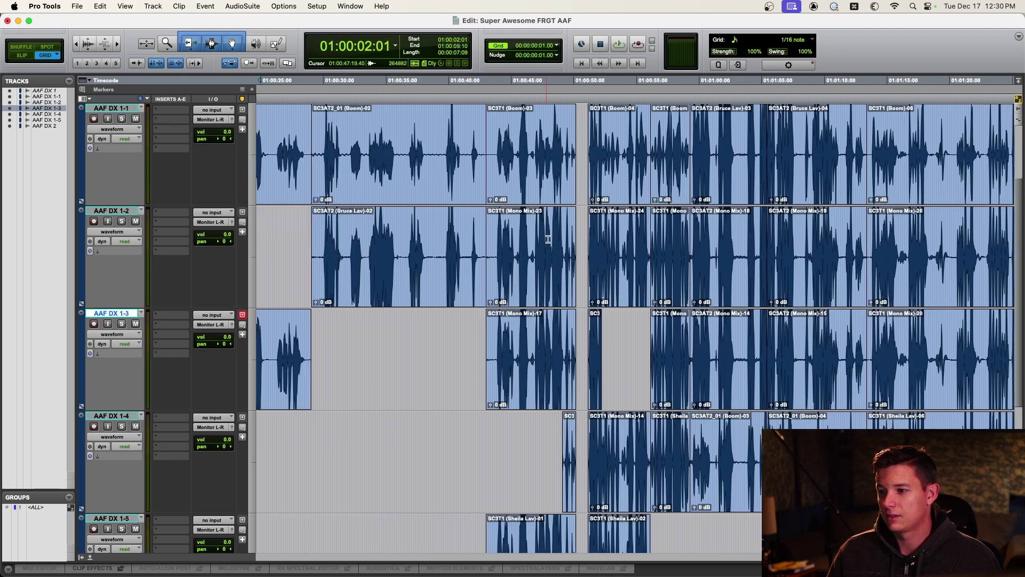
click(533, 221)
Zoom in around 01:00:11:12 to compare the guide, boom and lav waveforms for sync
scroll(568, 267, up, 3)
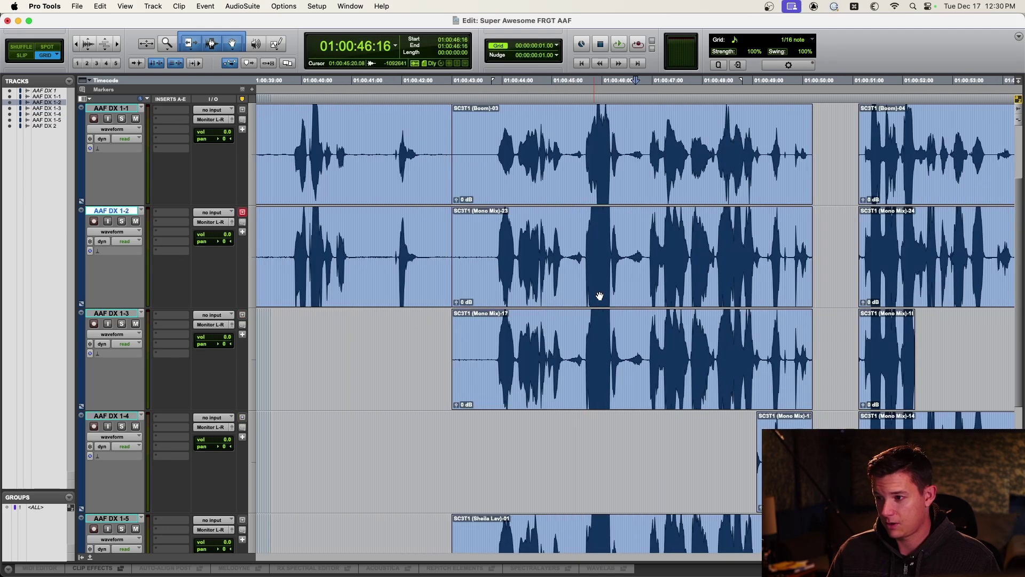
scroll(515, 259, down, 5)
click(513, 259)
scroll(513, 237, up, 3)
scroll(513, 237, down, 6)
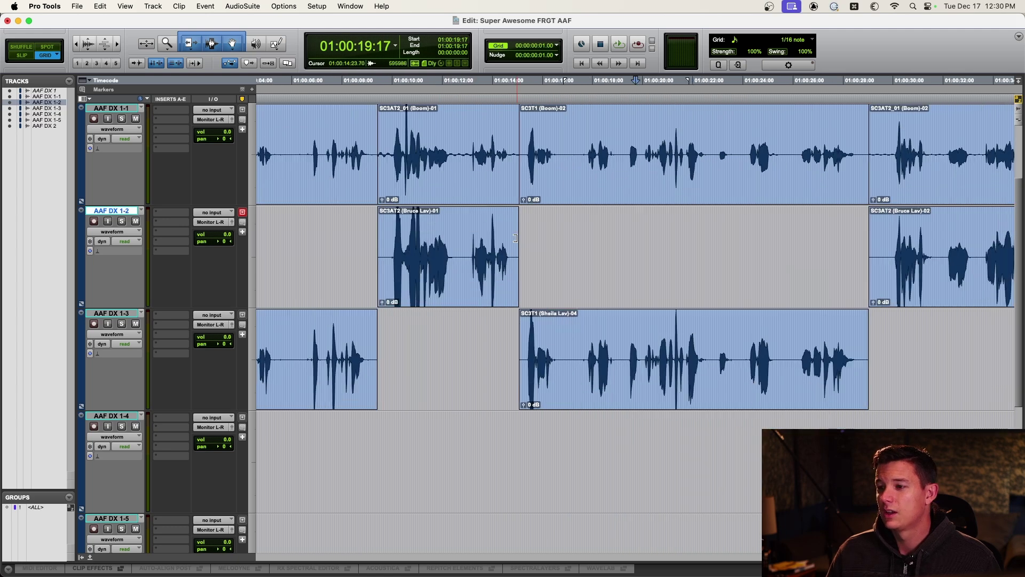
scroll(628, 254, up, 2)
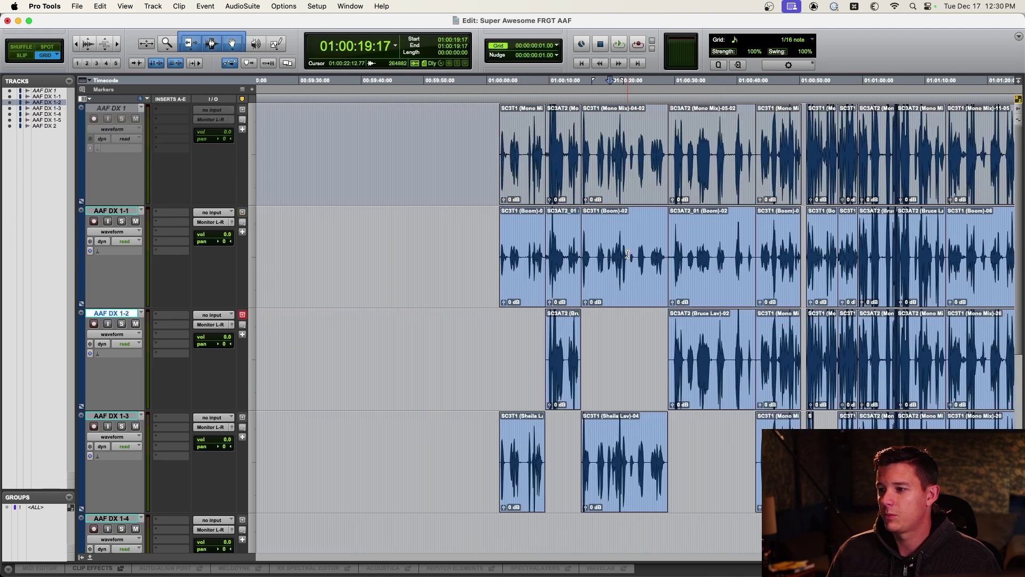
click(599, 326)
scroll(599, 327, up, 3)
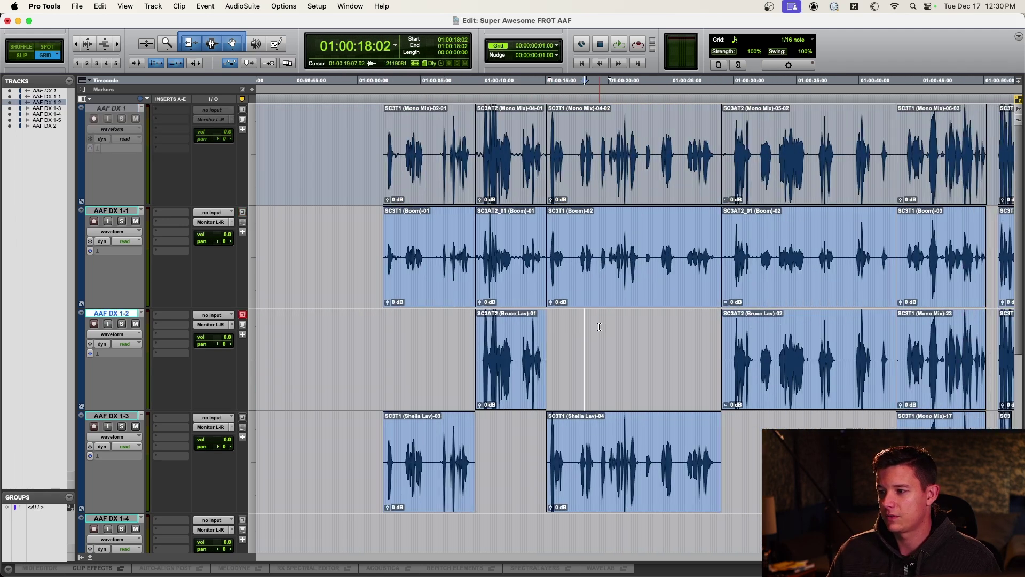
click(514, 256)
scroll(570, 256, up, 8)
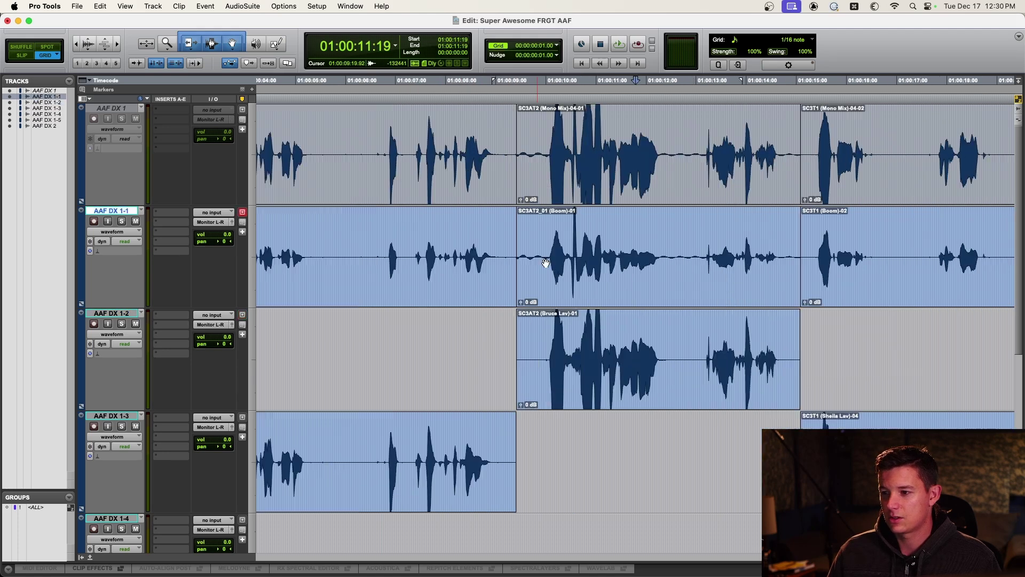
scroll(571, 256, up, 2)
click(384, 141)
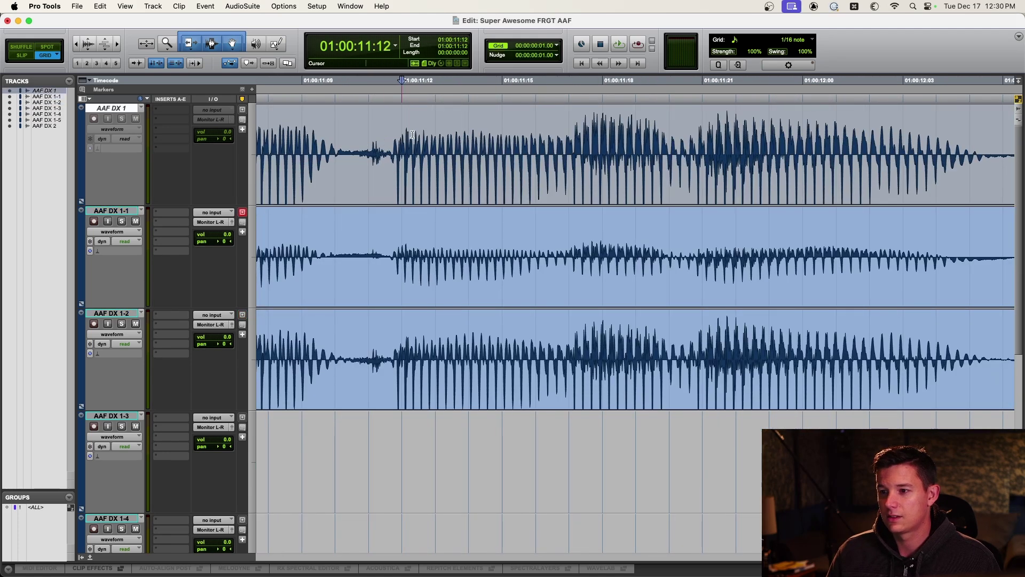
scroll(425, 163, up, 2)
scroll(425, 162, down, 1)
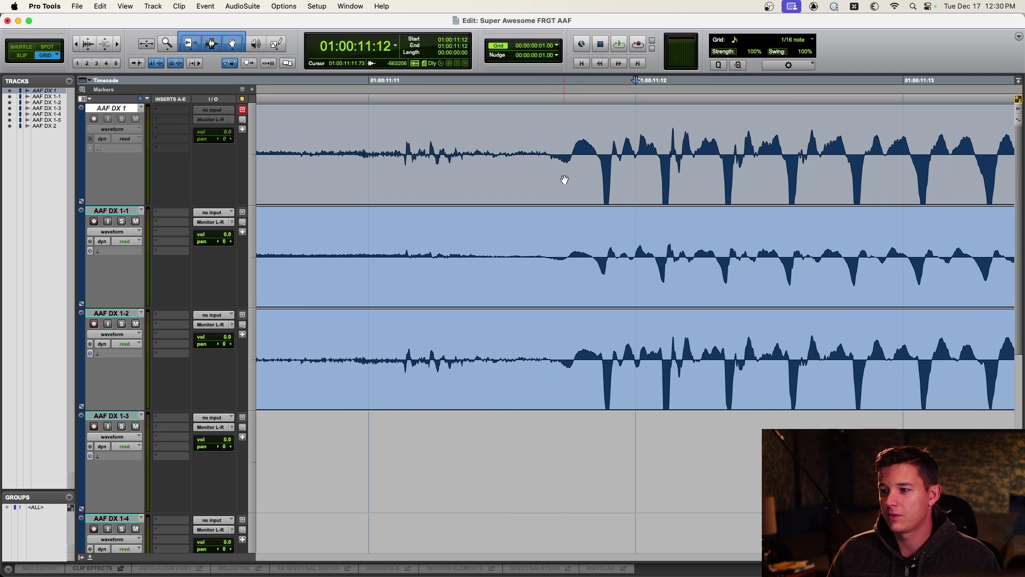
scroll(566, 179, down, 1)
scroll(569, 181, down, 8)
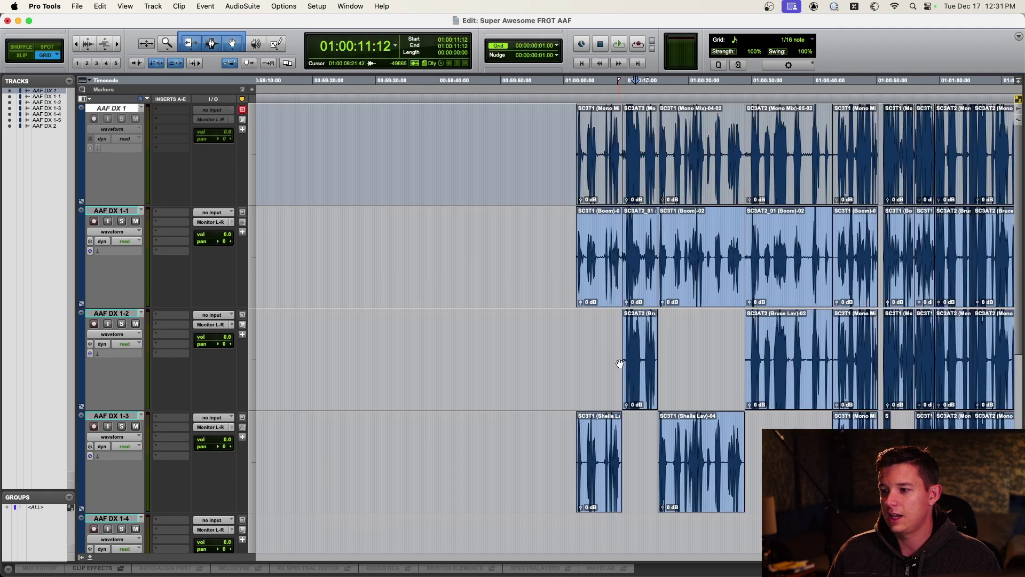
Drag the Bruce Lav-01 clip's start earlier and its end later on AAF DX 1-2
drag(628, 348, 588, 343)
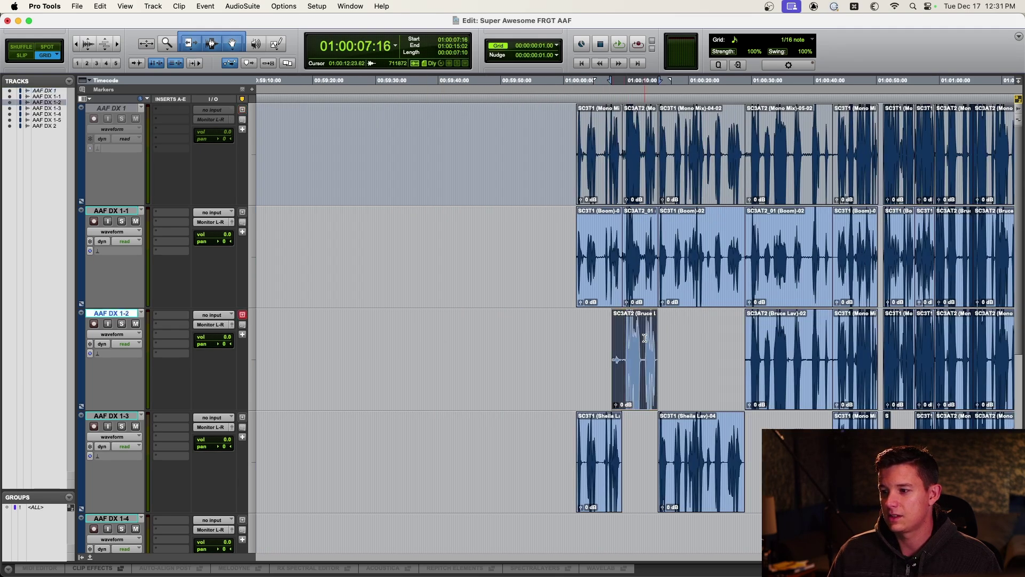
scroll(644, 338, up, 3)
drag(502, 360, 884, 370)
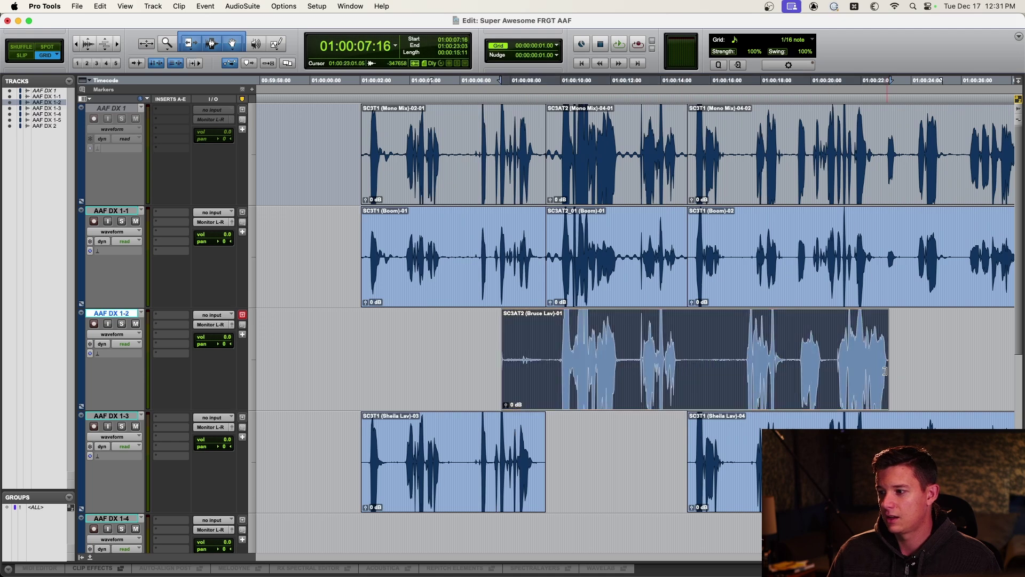
Trim the Bruce Lav-01 clip's end further right, then shorten it back and deselect it
scroll(751, 344, down, 2)
drag(642, 352, 603, 355)
scroll(602, 351, left, 3)
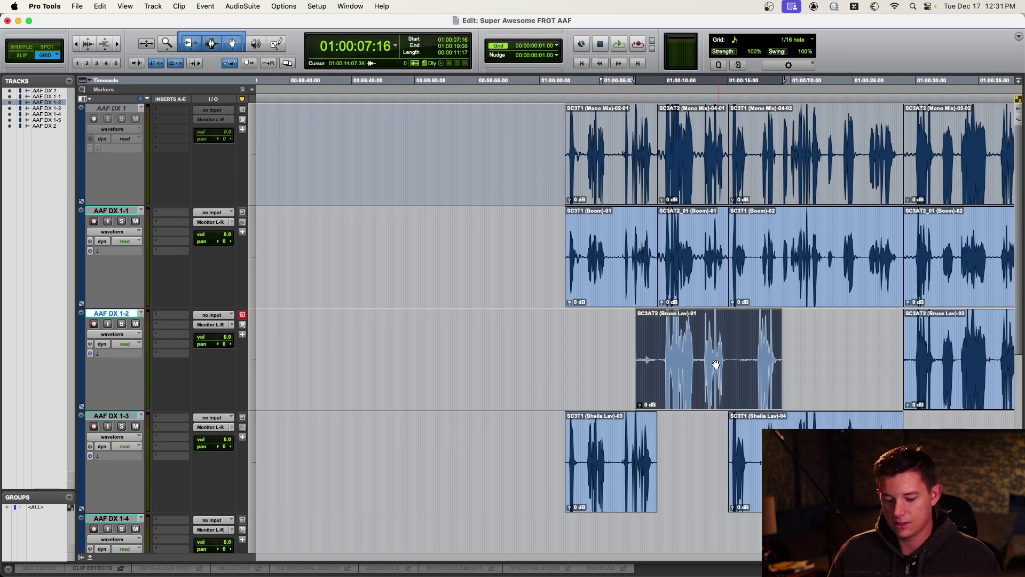
scroll(716, 364, down, 2)
mouse_move(660, 353)
mouse_down()
mouse_move(994, 353)
mouse_move(650, 348)
mouse_up()
click(623, 340)
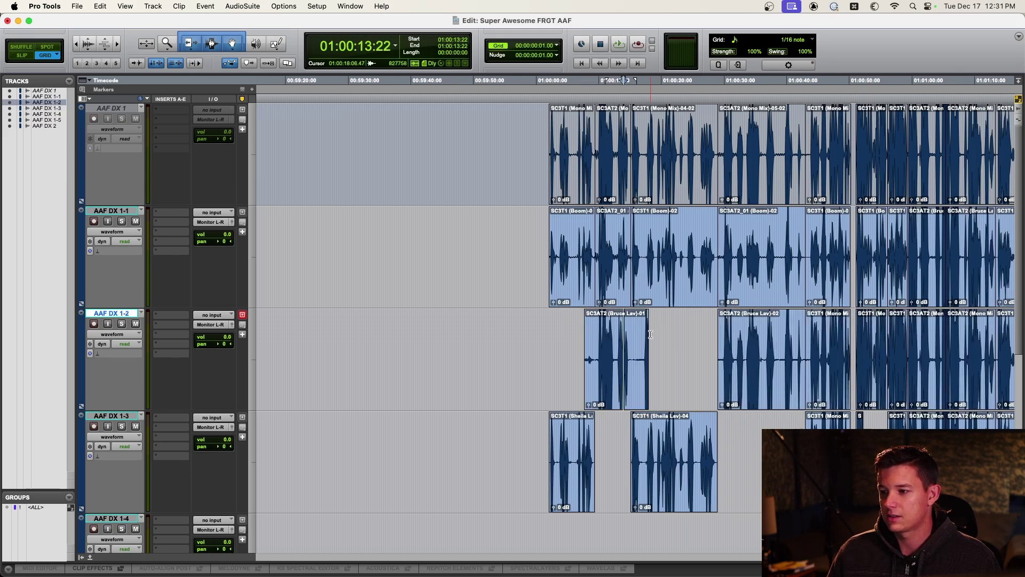
click(670, 344)
scroll(670, 344, up, 2)
Undo the Bruce Lav-01 trims with Cmd+Z and open the rename prompt for track AAF DX 1-2
key(super+z)
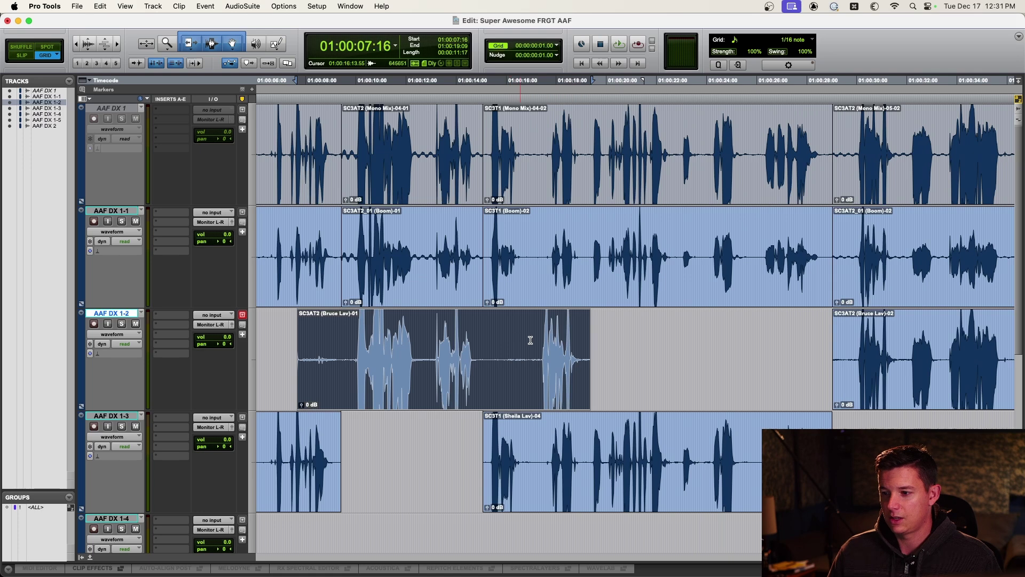
key(super+z)
key(super+z)
scroll(524, 359, down, 2)
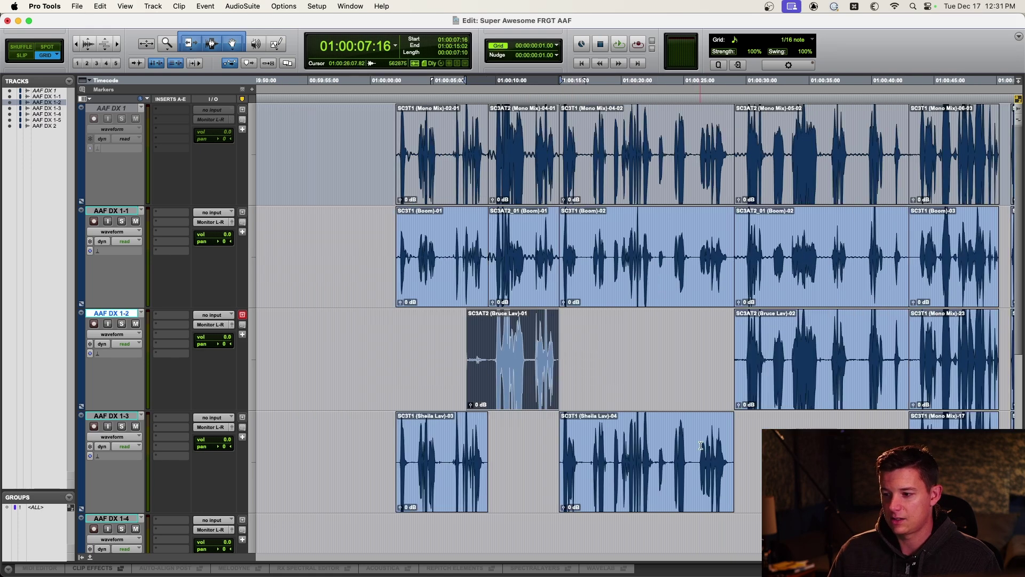
drag(742, 461, 561, 459)
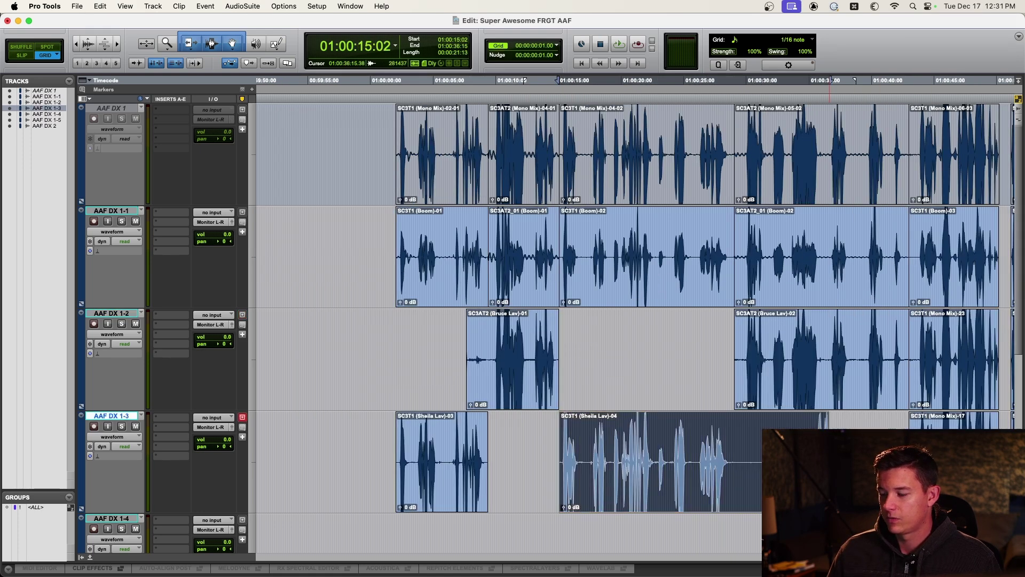
click(603, 432)
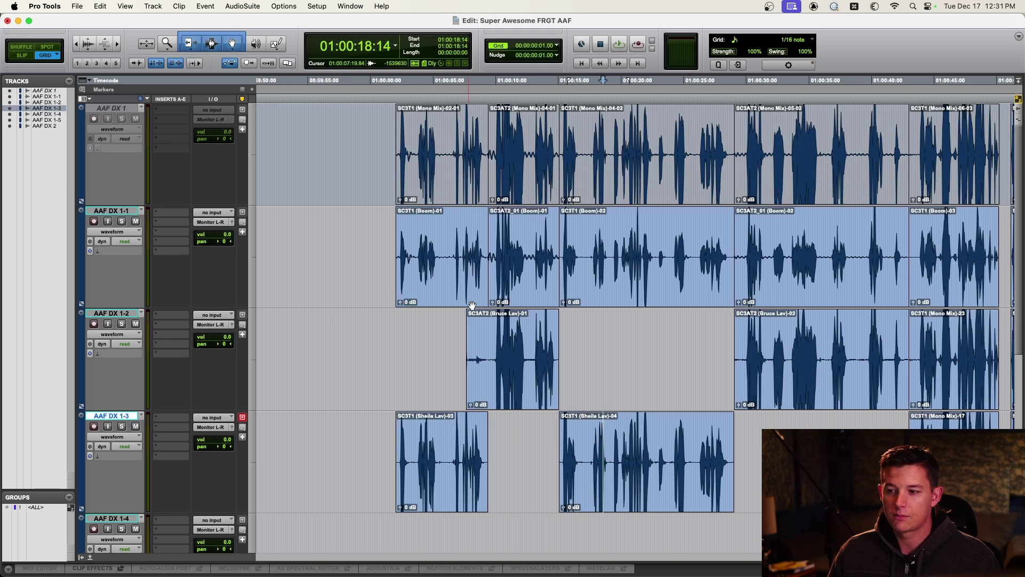
click(505, 327)
key(super+z)
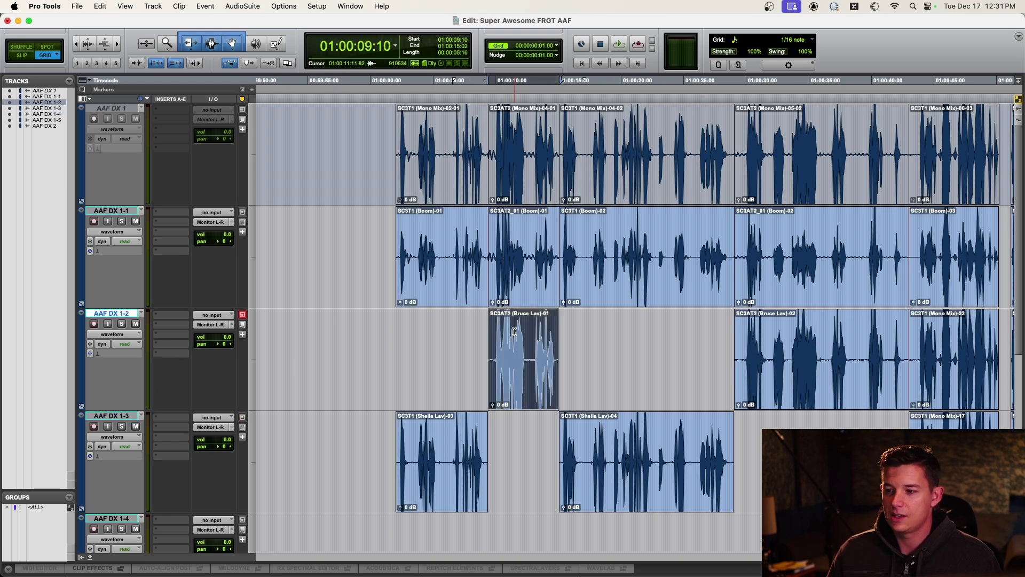
click(514, 332)
double_click(112, 314)
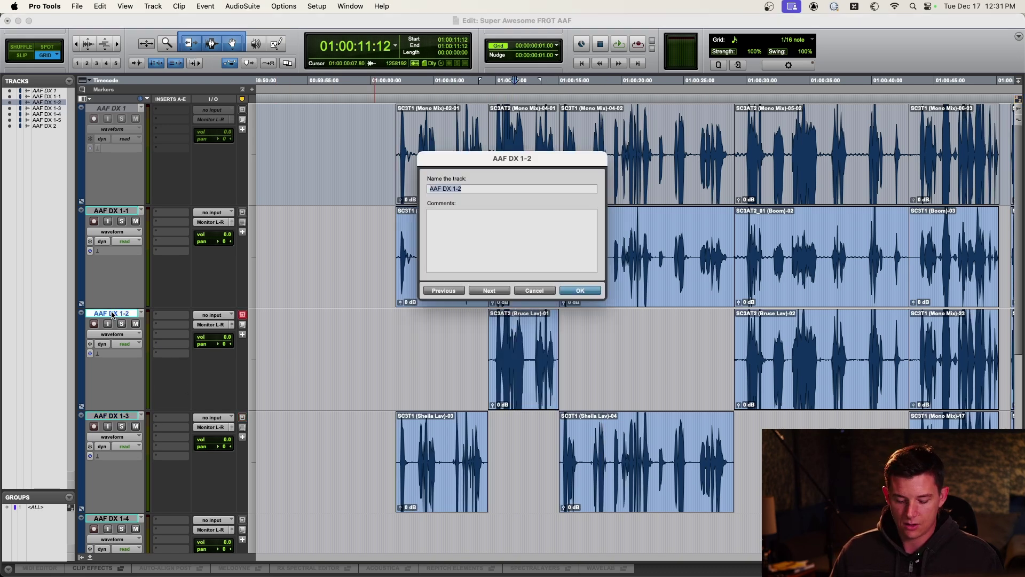
Name tracks AAF DX 1-2 and 1-3 'bruce lav' and 'sheila lav'
text(bruce lav)
key(super+Right)
text(she)
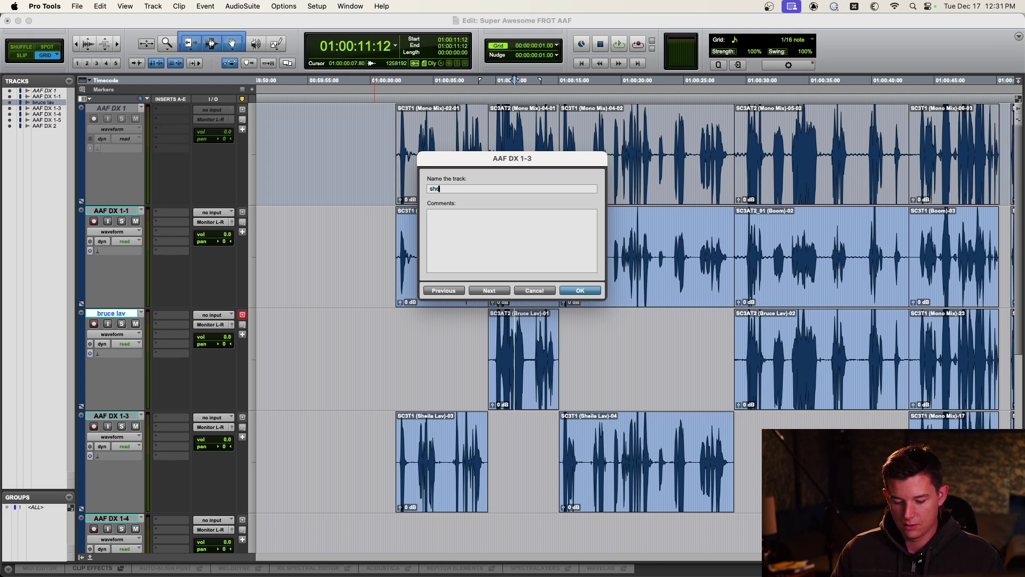
text(ila lav)
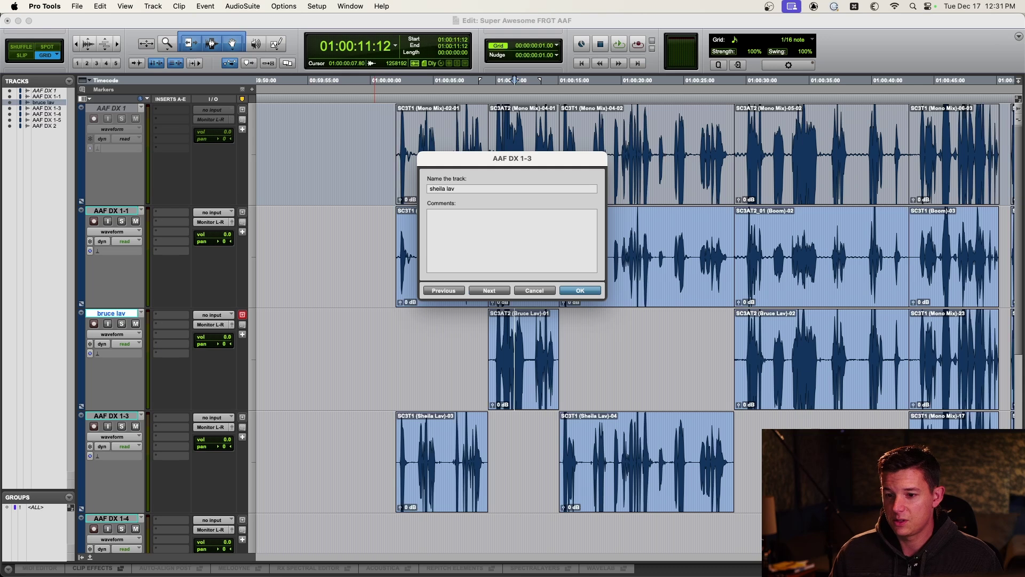
key(Return)
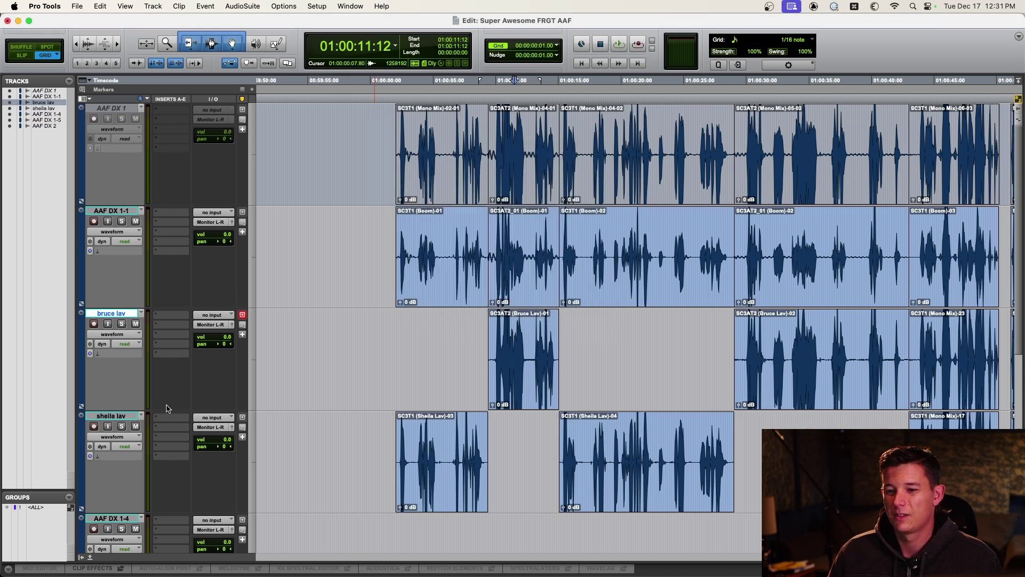
Rename AAF DX 1-1 to 'boom' and set the edit point in its first clip
scroll(251, 406, right, 2)
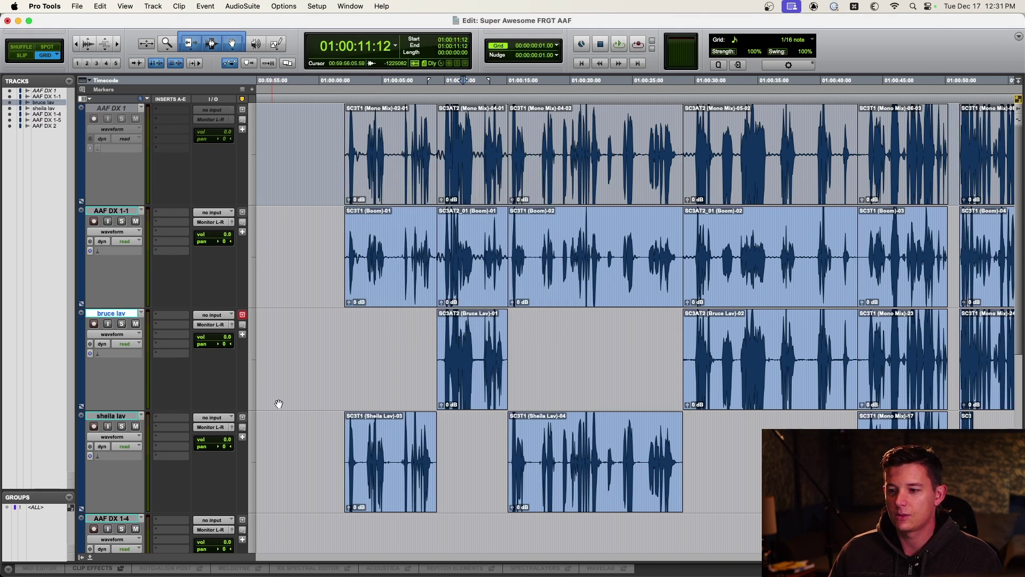
scroll(438, 387, right, 2)
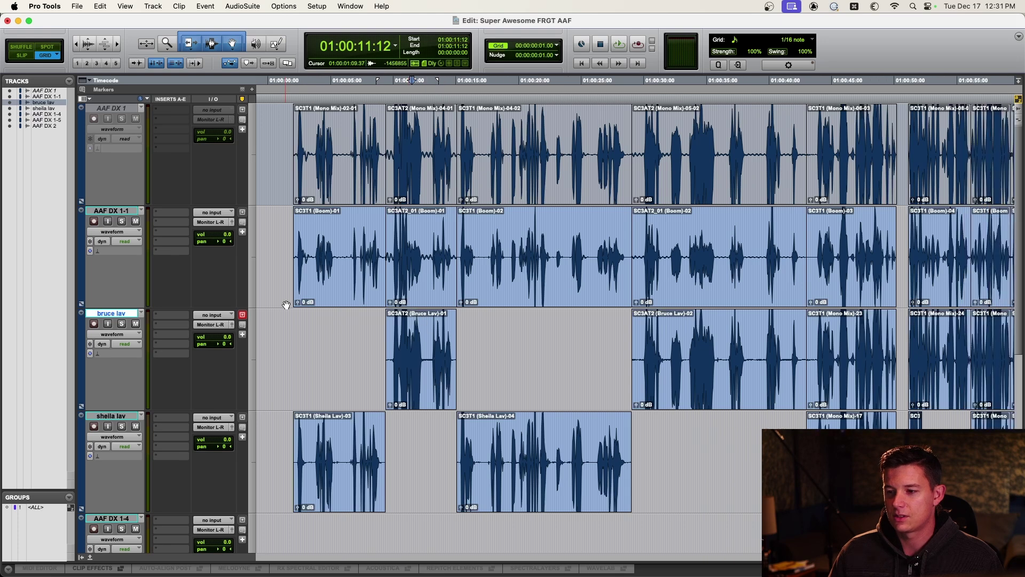
double_click(121, 211)
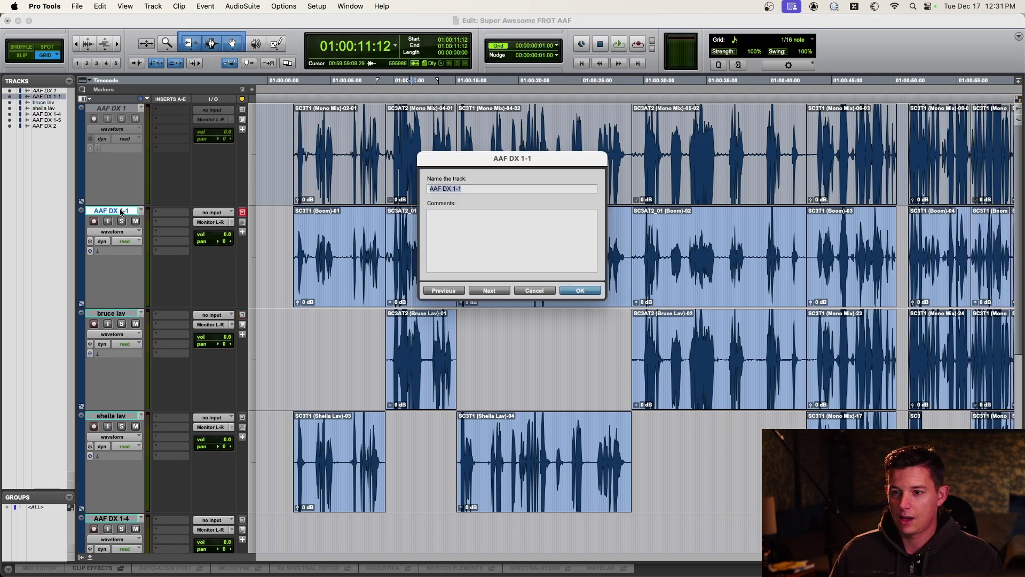
text(boom)
key(Return)
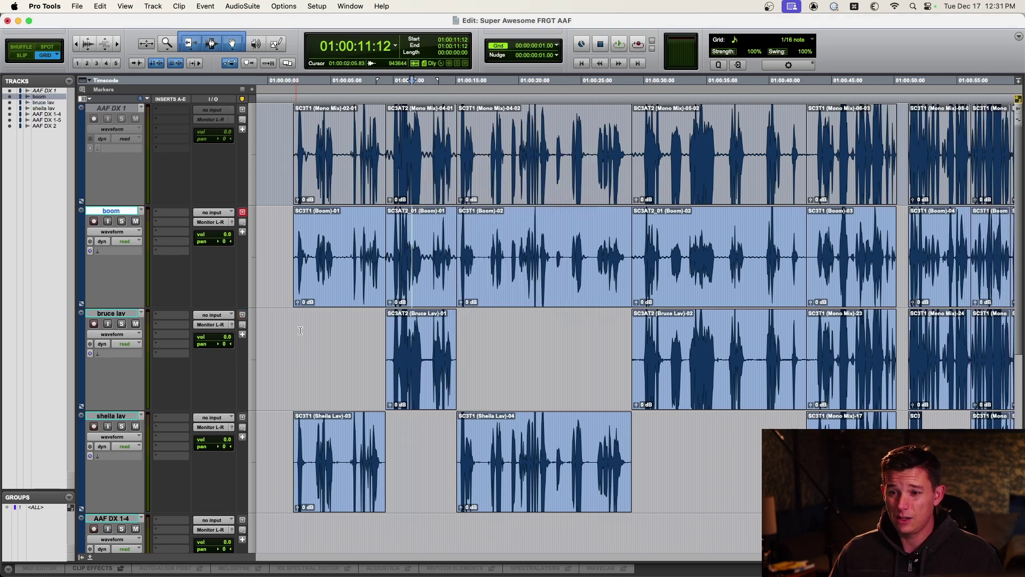
click(326, 225)
scroll(442, 277, up, 2)
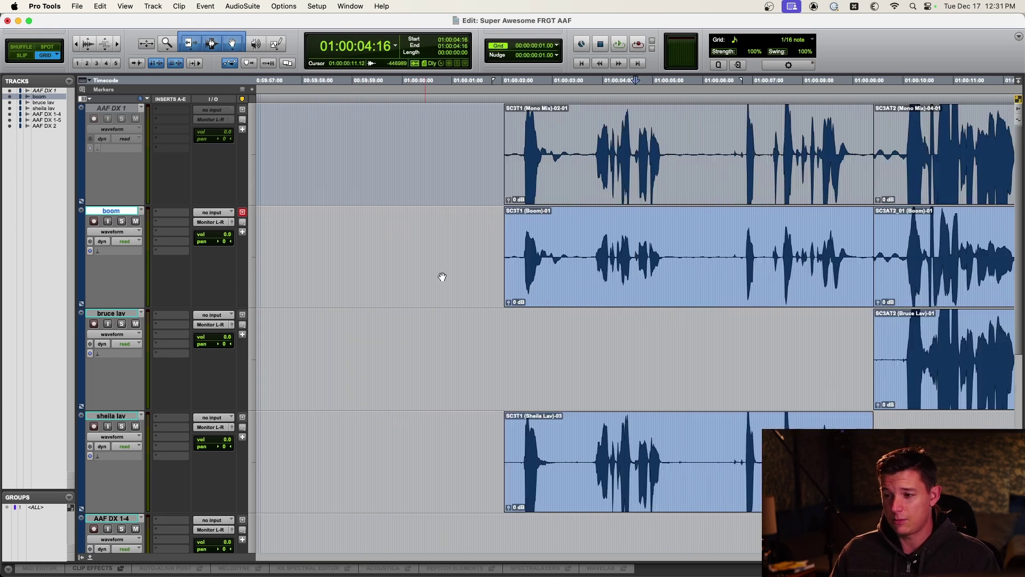
scroll(534, 256, right, 3)
scroll(561, 251, down, 1)
scroll(534, 262, right, 2)
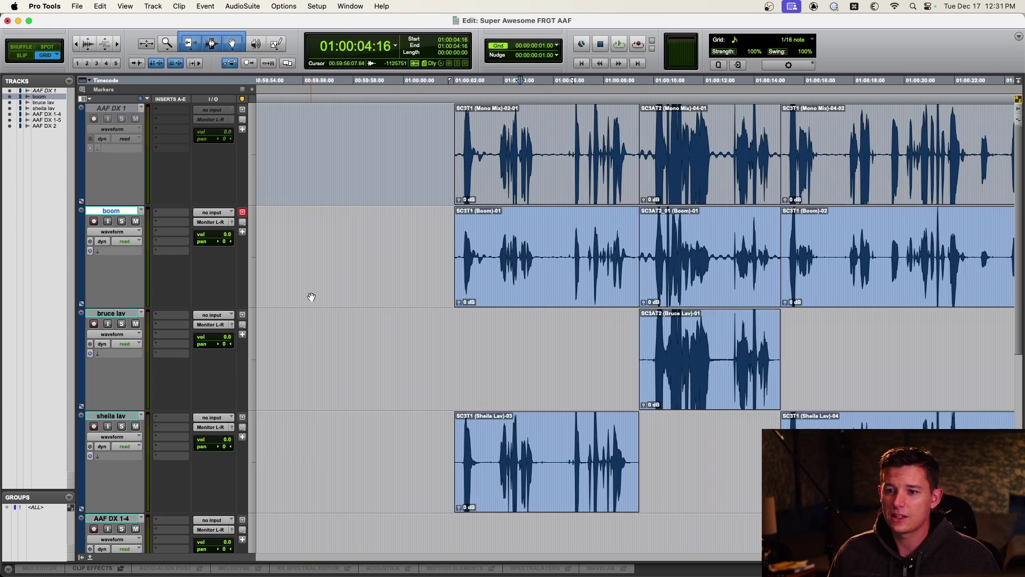
scroll(352, 275, right, 4)
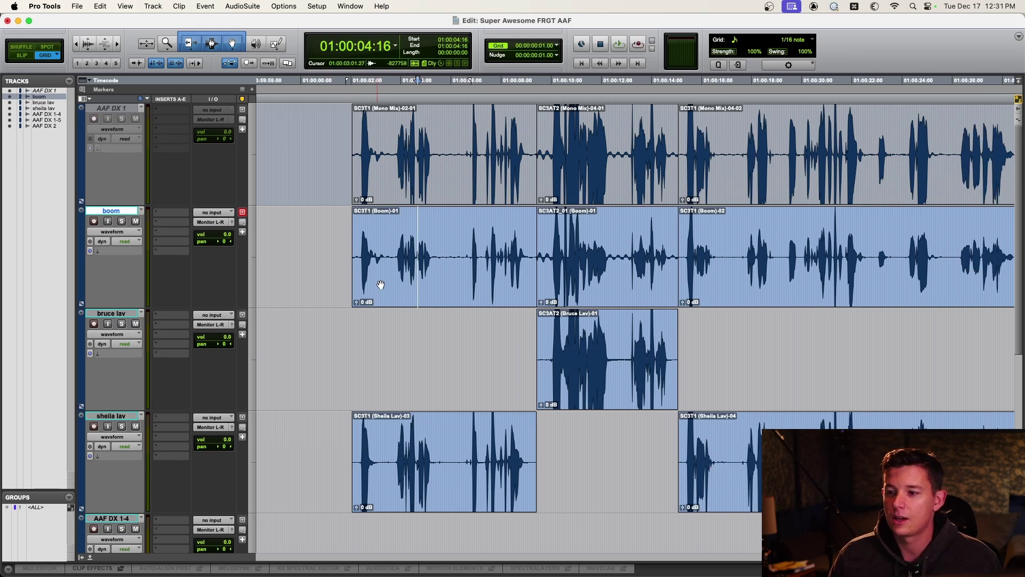
scroll(381, 285, right, 4)
scroll(394, 279, down, 1)
scroll(411, 275, right, 2)
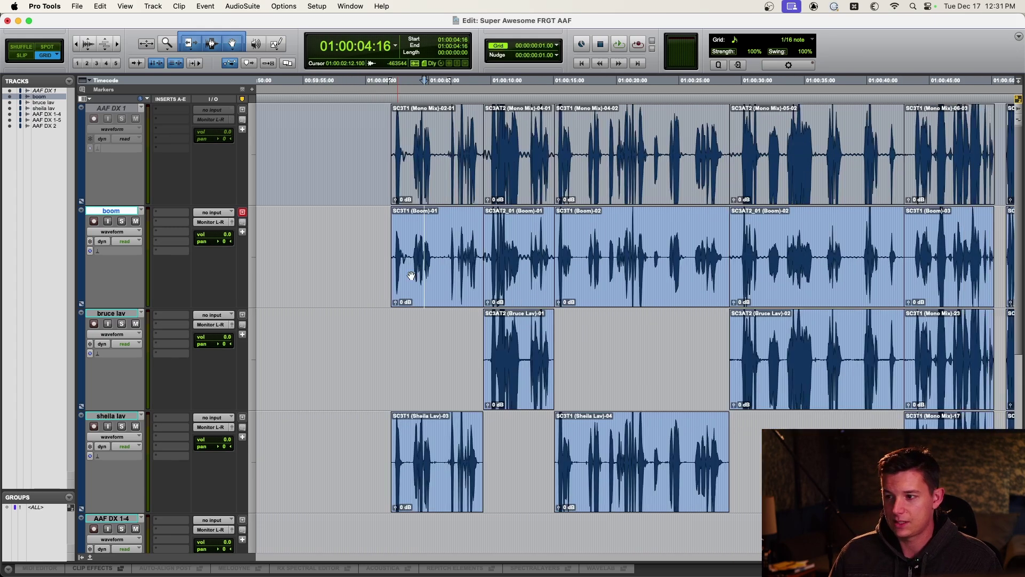
scroll(461, 252, right, 1)
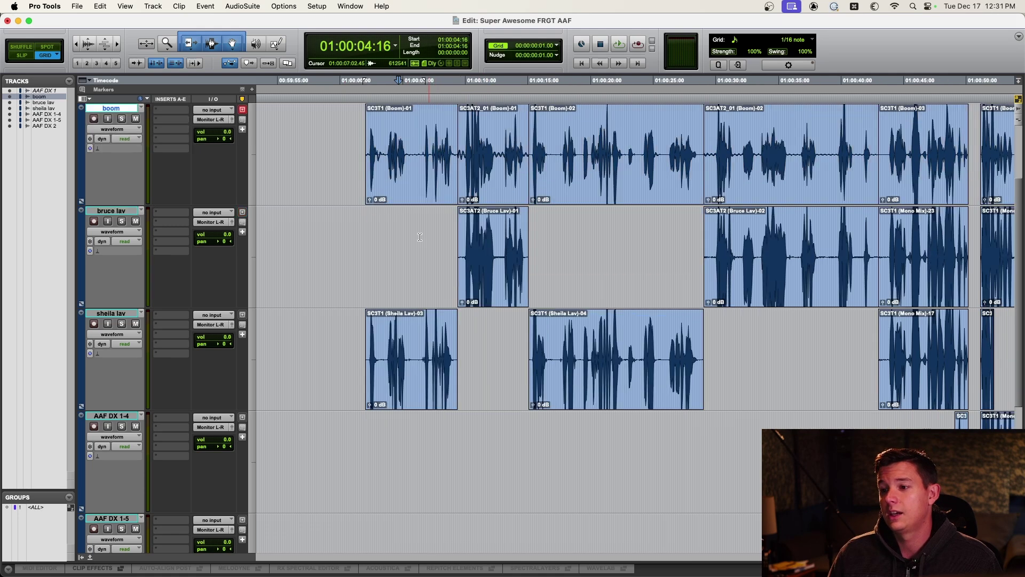
click(596, 243)
scroll(561, 214, up, 5)
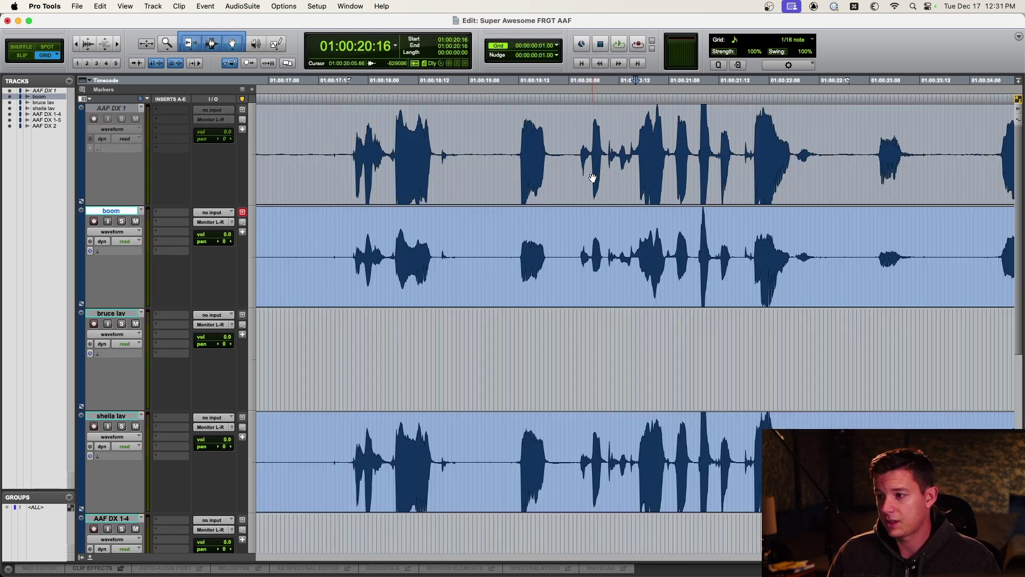
click(526, 141)
scroll(602, 176, up, 6)
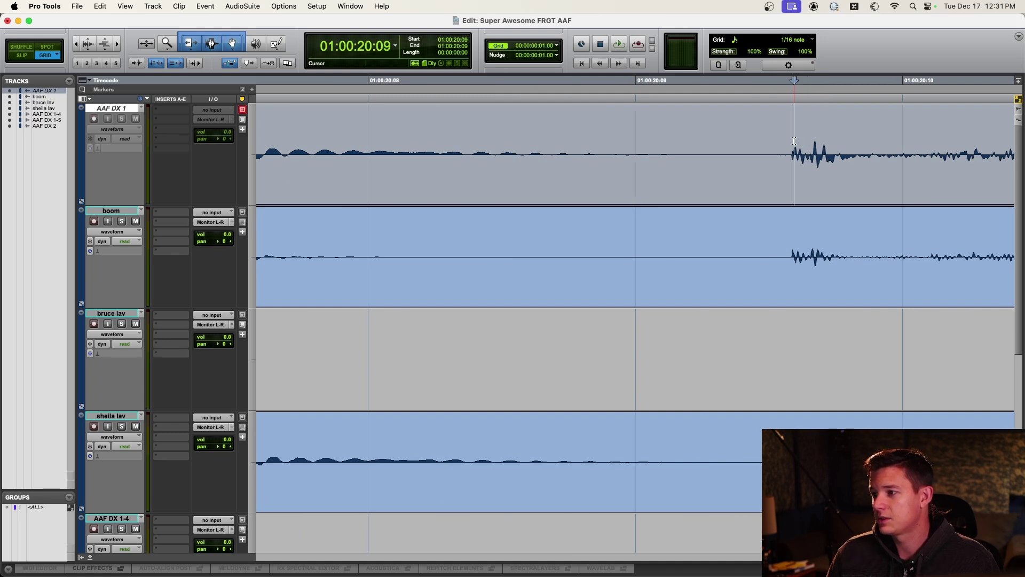
scroll(747, 141, up, 3)
scroll(747, 141, up, 2)
scroll(671, 168, down, 3)
scroll(618, 174, down, 2)
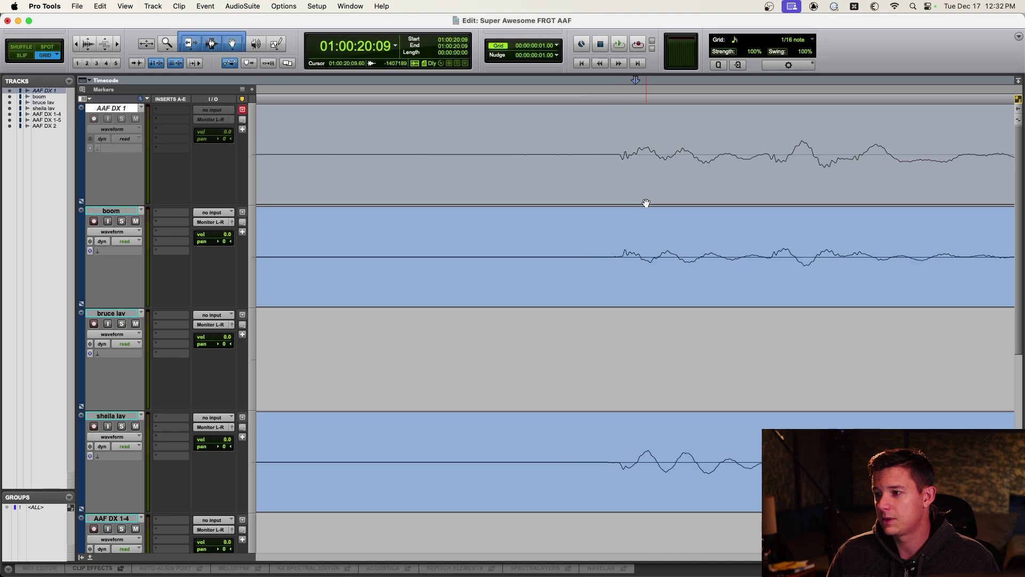
scroll(646, 203, down, 8)
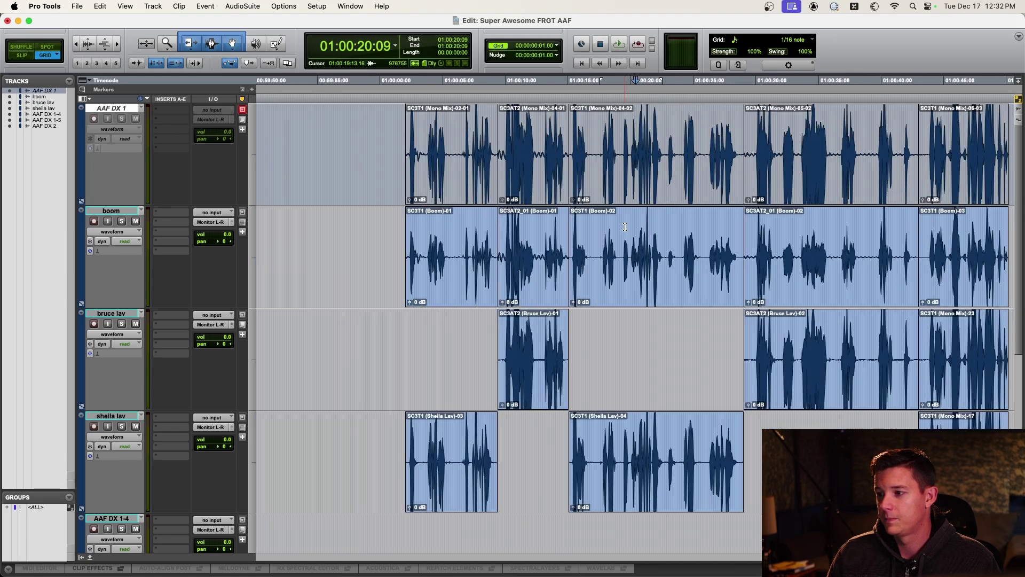
scroll(625, 227, down, 2)
scroll(608, 233, up, 4)
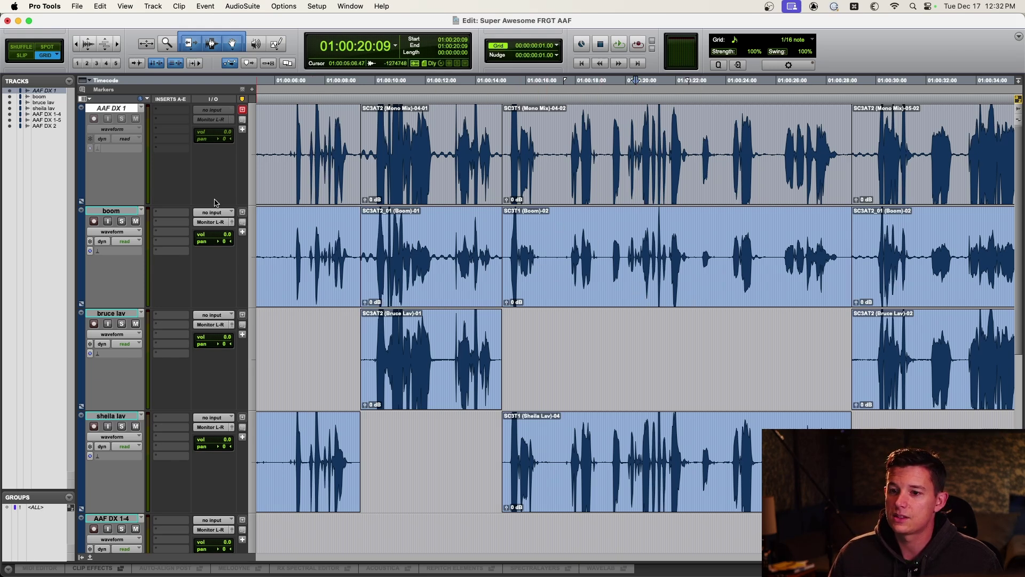
Check the track options for boom and AAF DX 1 without making changes
right_click(117, 211)
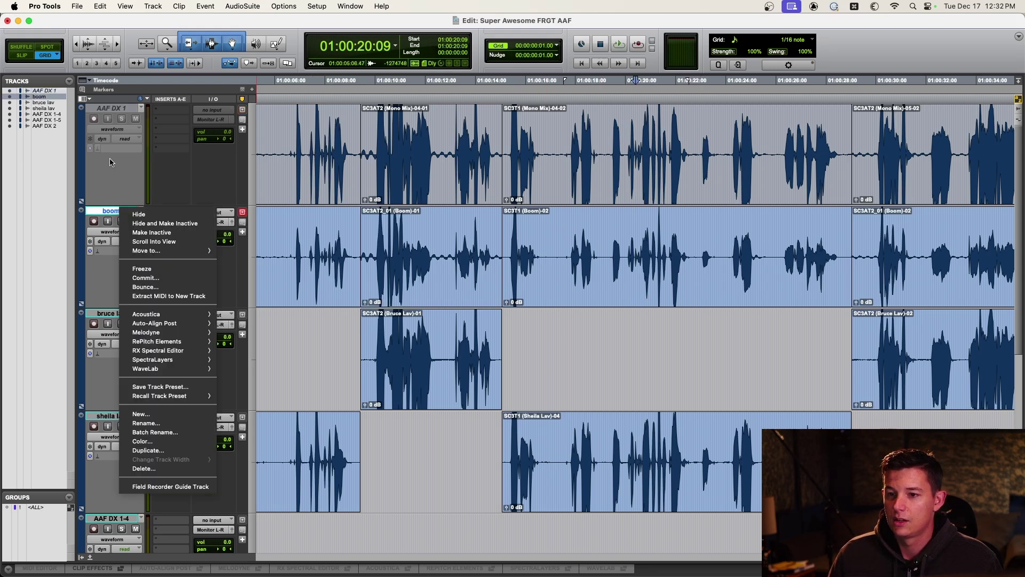
click(128, 171)
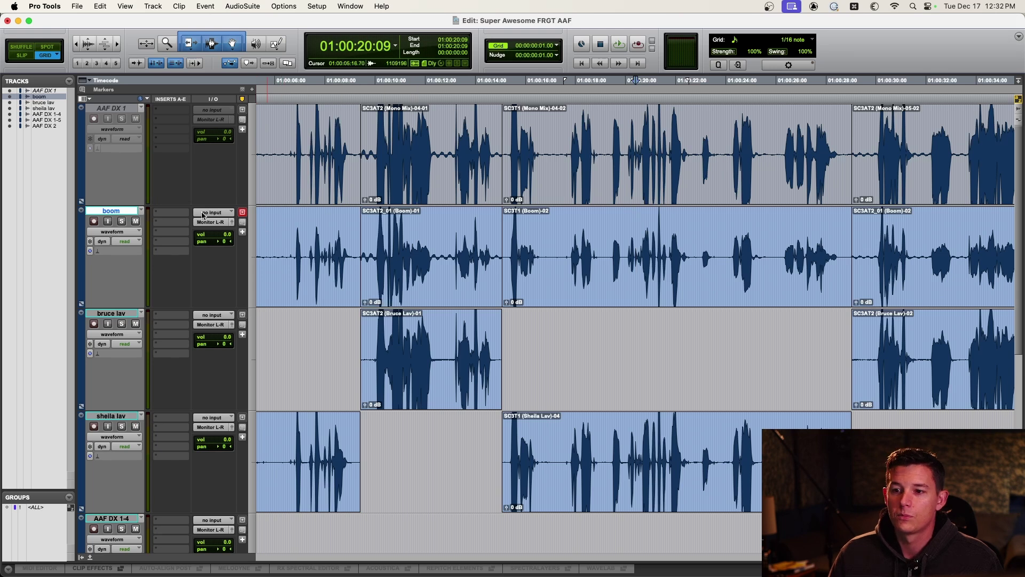
click(122, 109)
right_click(122, 109)
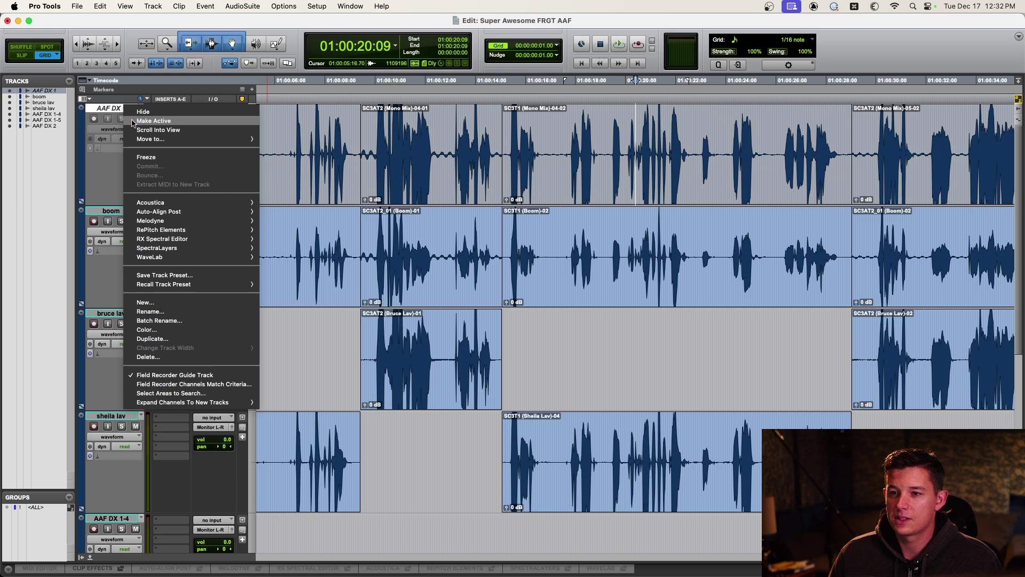
key(Escape)
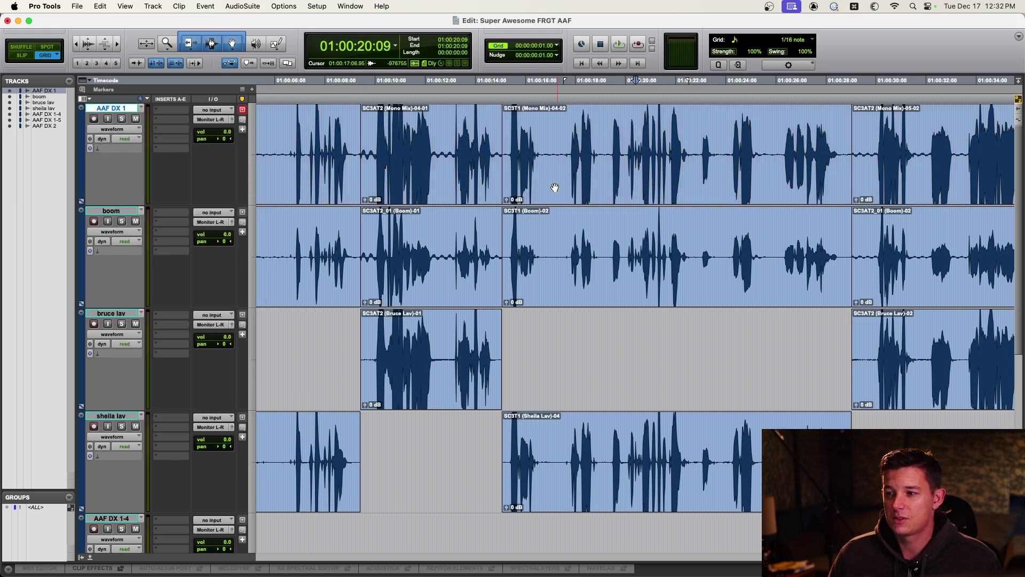
Hide tracks boom through AAF DX 1-5, then select the SC3T1 (Mono Mix)-04-02 guide clip
click(121, 213)
scroll(129, 267, down, 5)
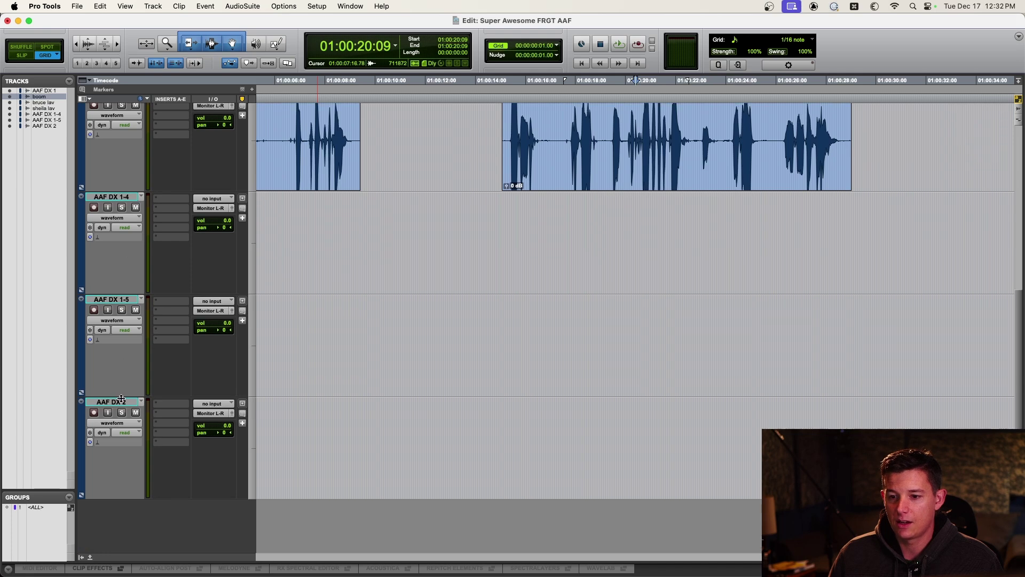
shift+click(124, 300)
right_click(125, 300)
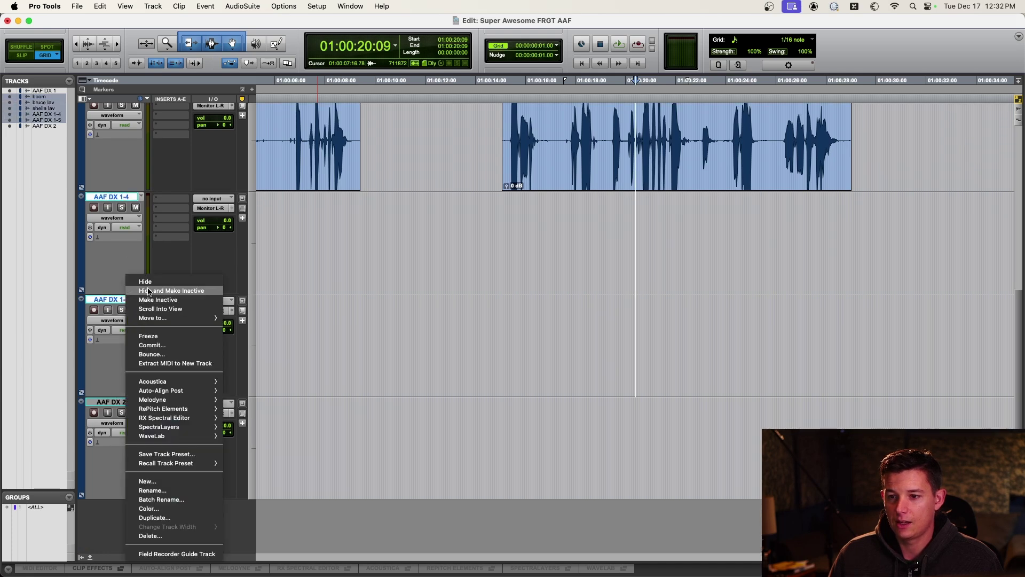
click(140, 289)
click(610, 191)
Swap the SC3T1 (Mono Mix)-04-02 clip for its matching SC3T1 (Boom) channel
right_click(603, 186)
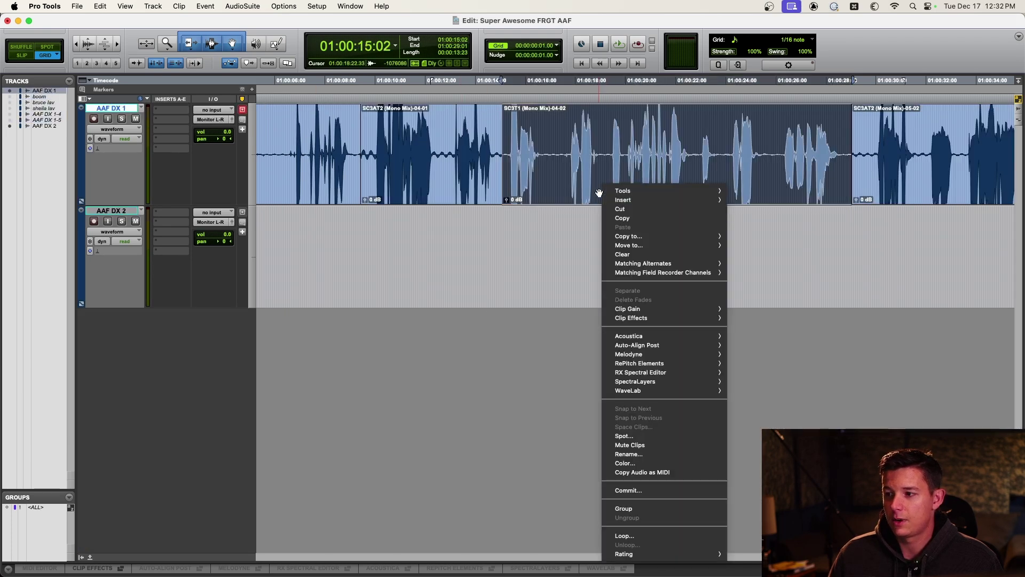
mouse_move(670, 273)
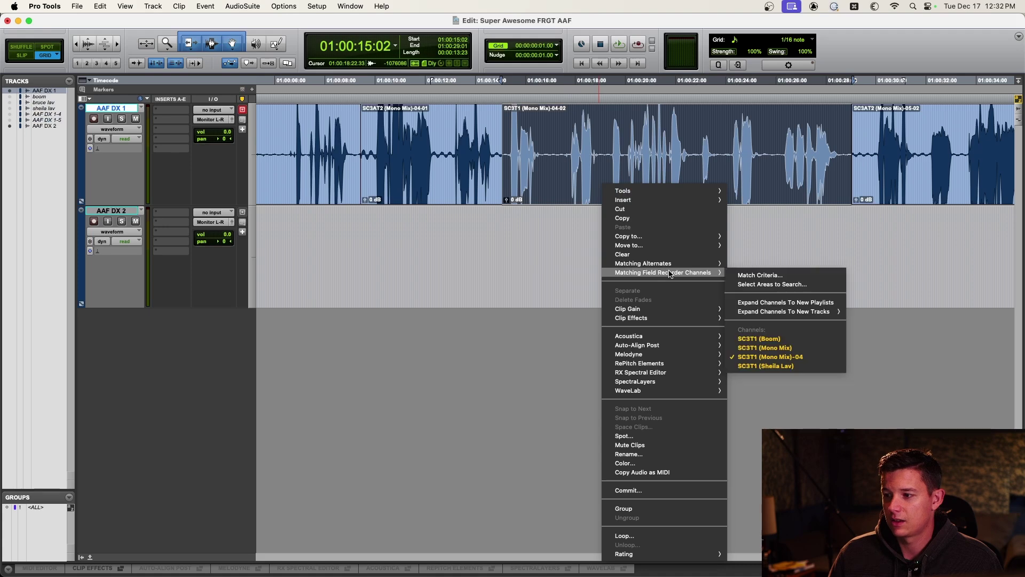
click(800, 338)
scroll(667, 161, right, 3)
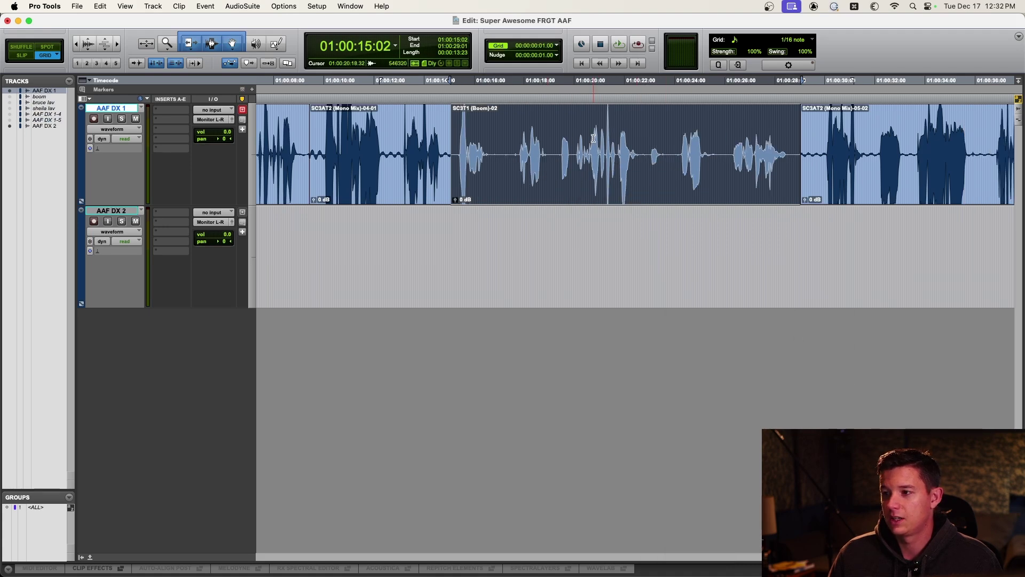
scroll(593, 138, right, 6)
Leave the SC3AT2 (Mono Mix)-05-02 clip unchanged, clear the selection and zoom out
click(730, 188)
right_click(730, 188)
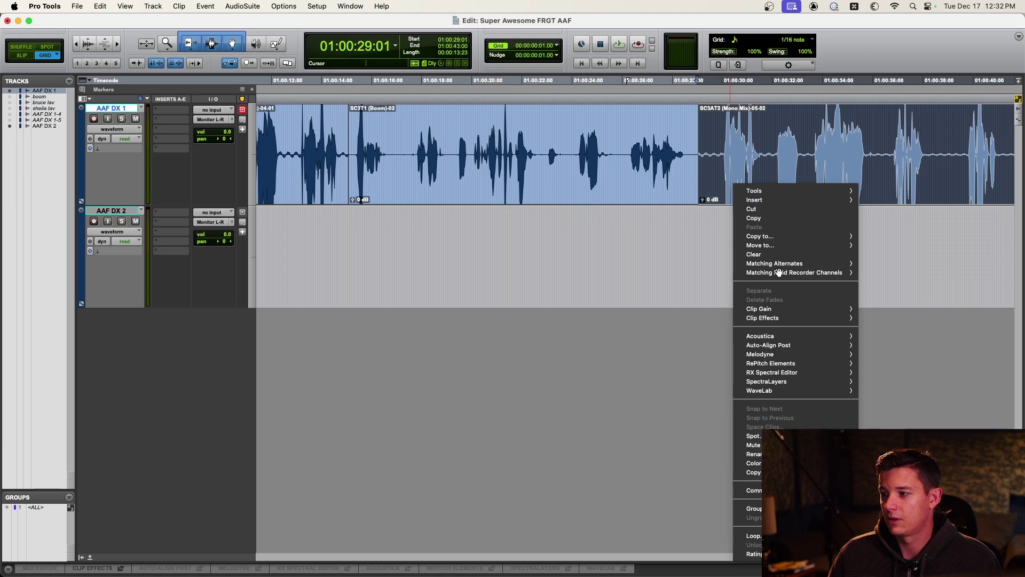
mouse_move(791, 273)
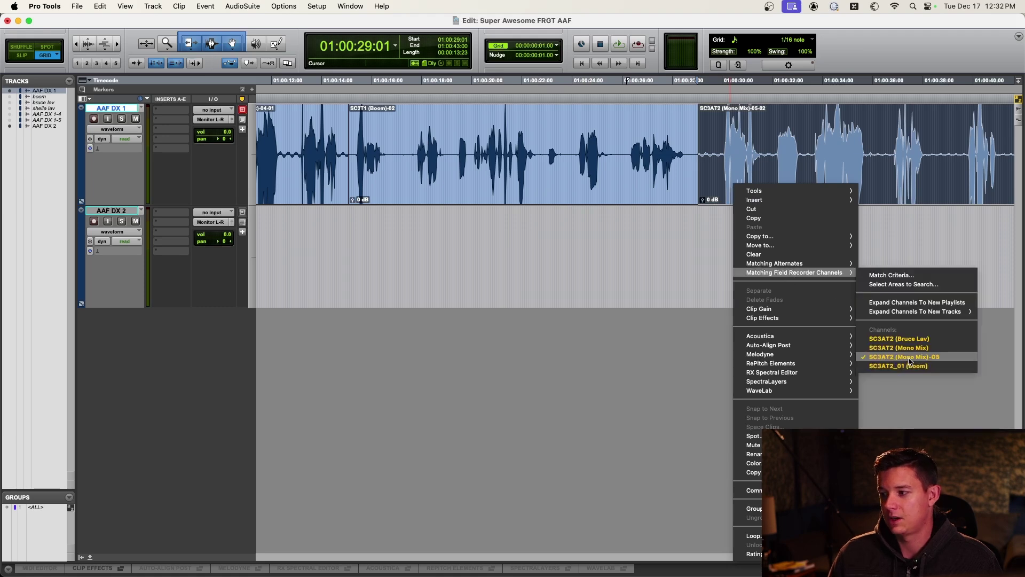
click(587, 152)
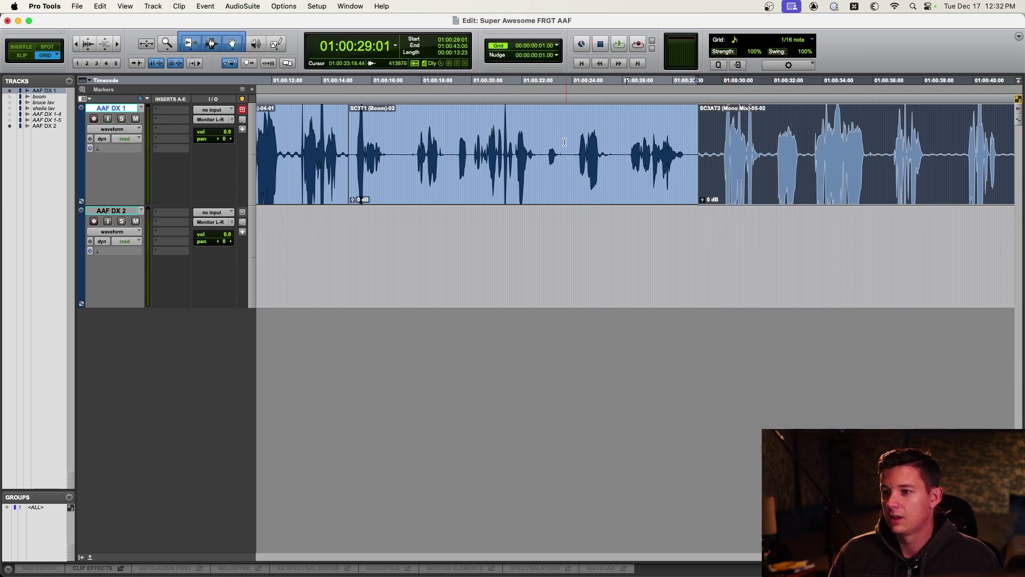
click(508, 141)
key(super+bracketleft)
key(super+bracketleft)
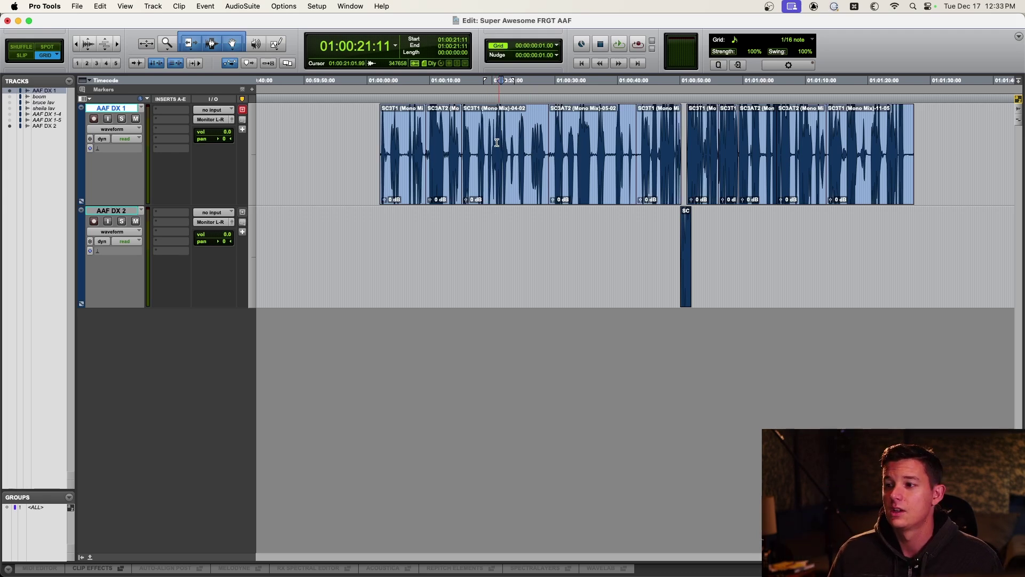
scroll(497, 143, right, 2)
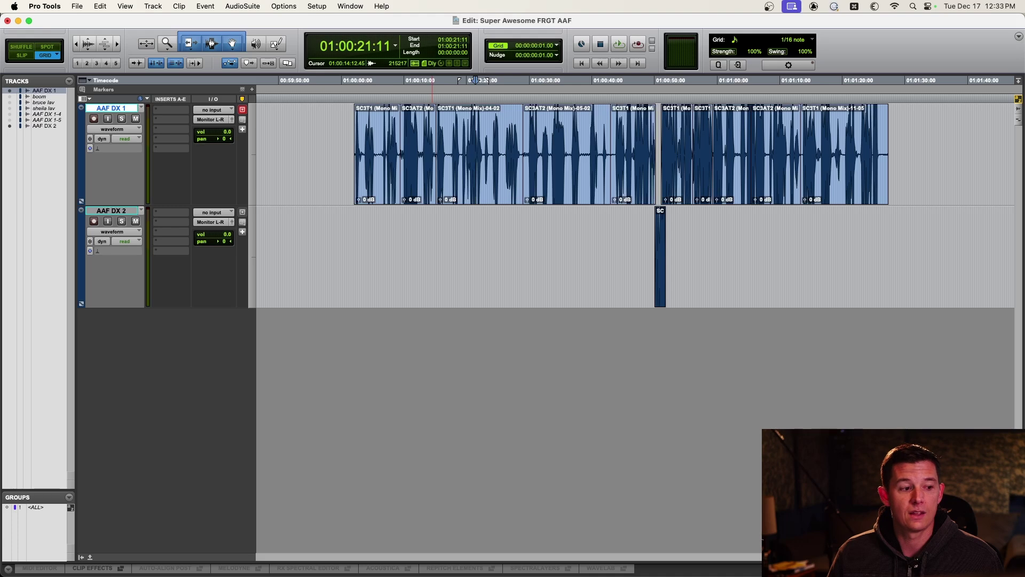